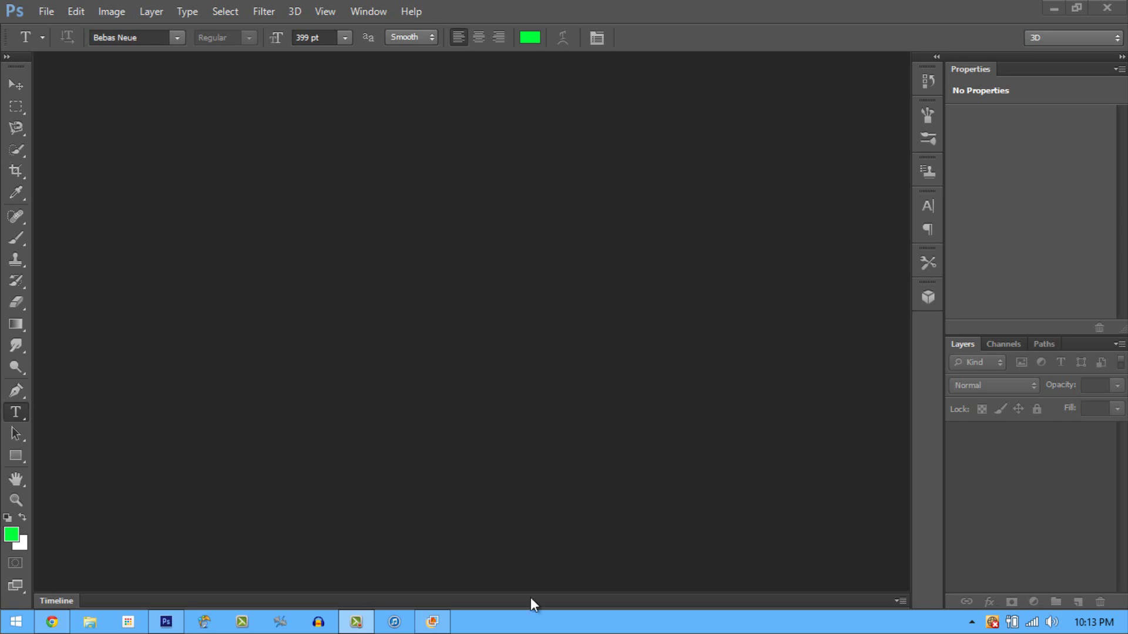
Step: View the reference thumbnail in Photo Gallery, and return to Photoshop
click(433, 621)
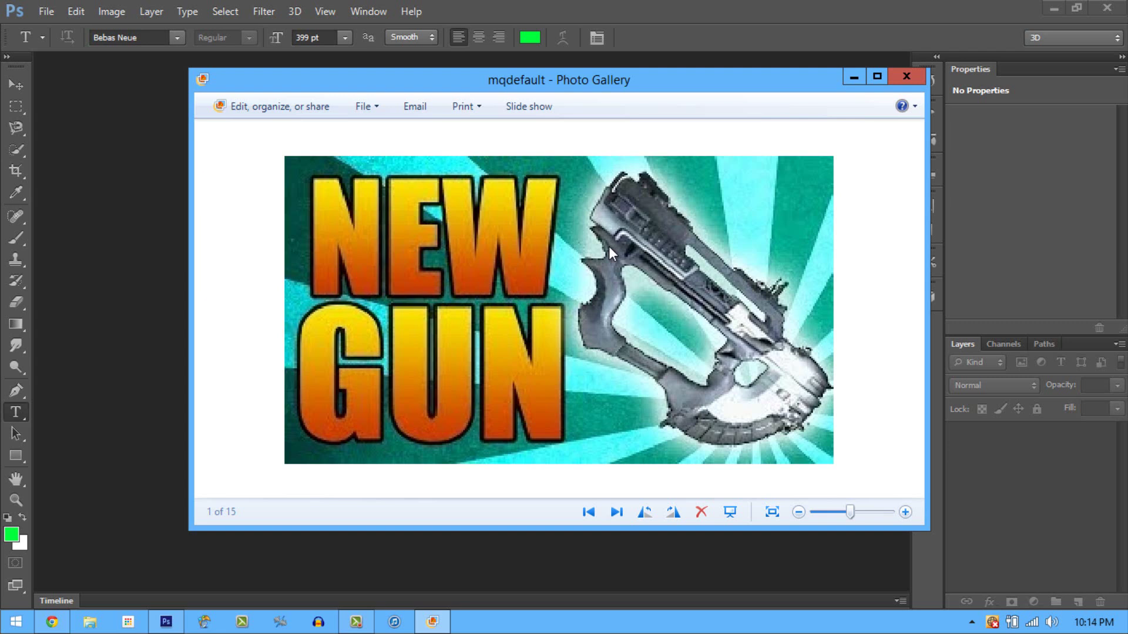
drag(620, 88, 562, 95)
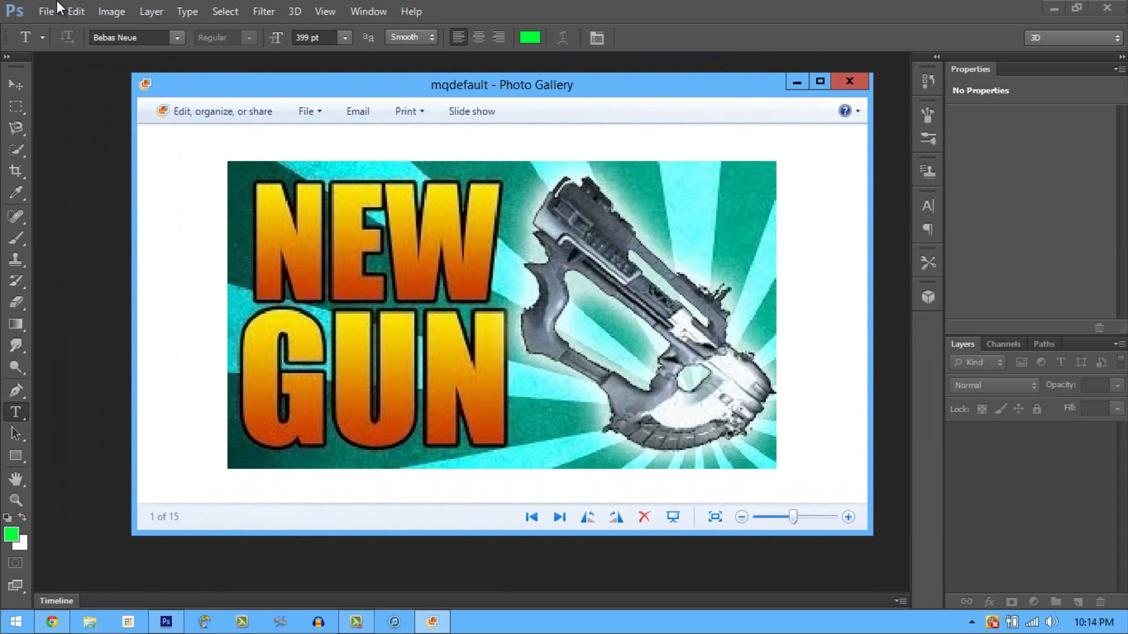
click(797, 83)
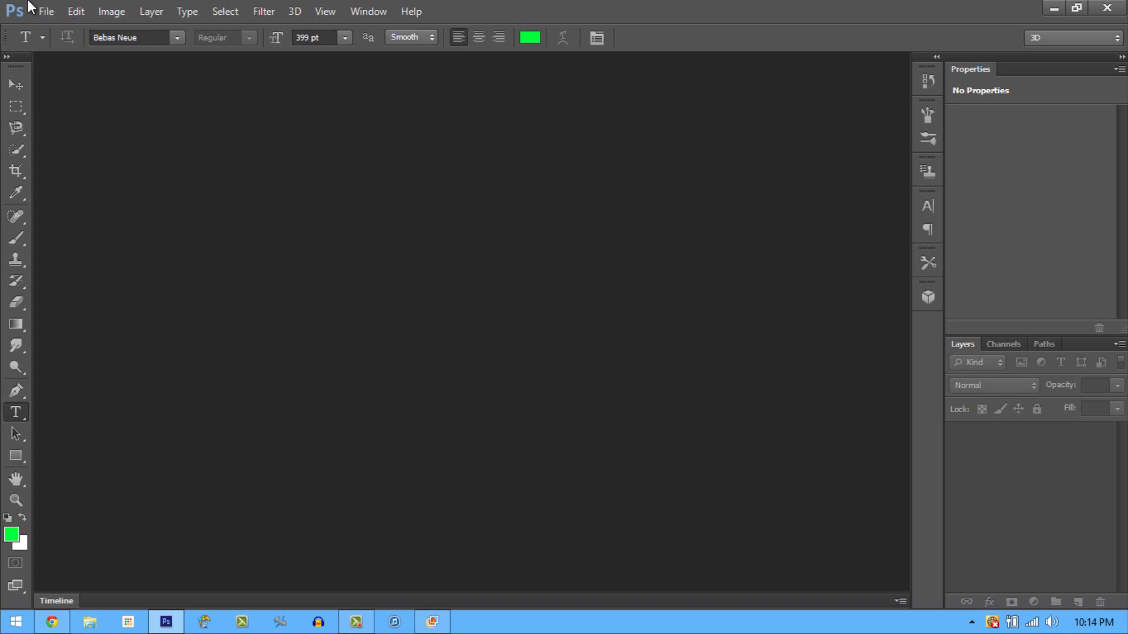
Step: Create a new 1280 × 720 pixel RGB document with white background contents and add an empty layer above the background
click(46, 11)
click(62, 28)
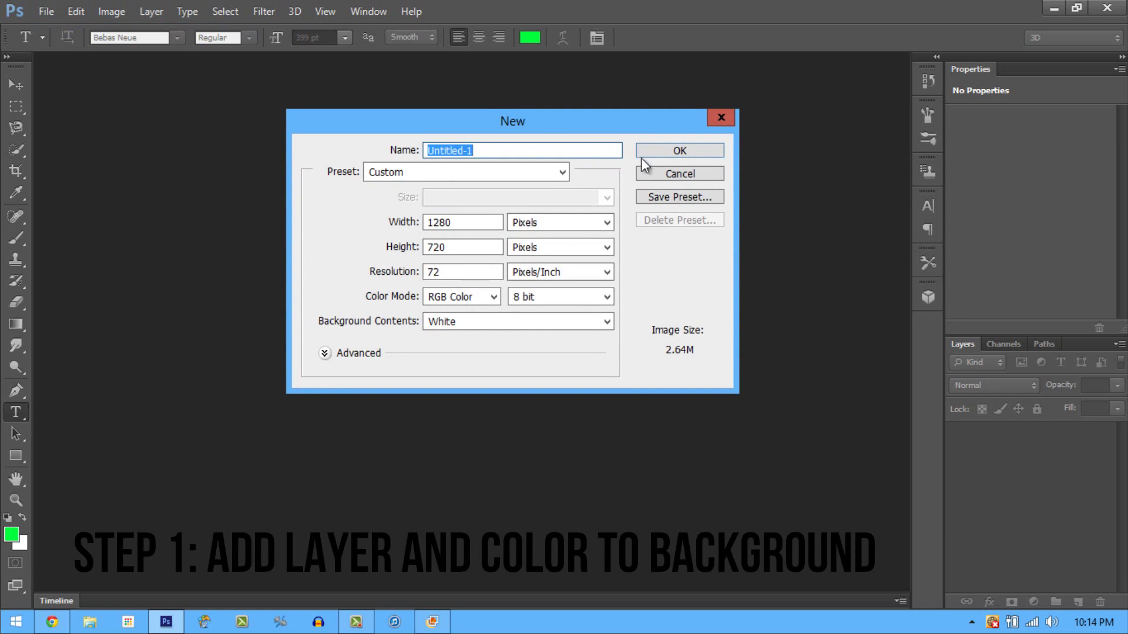
click(660, 151)
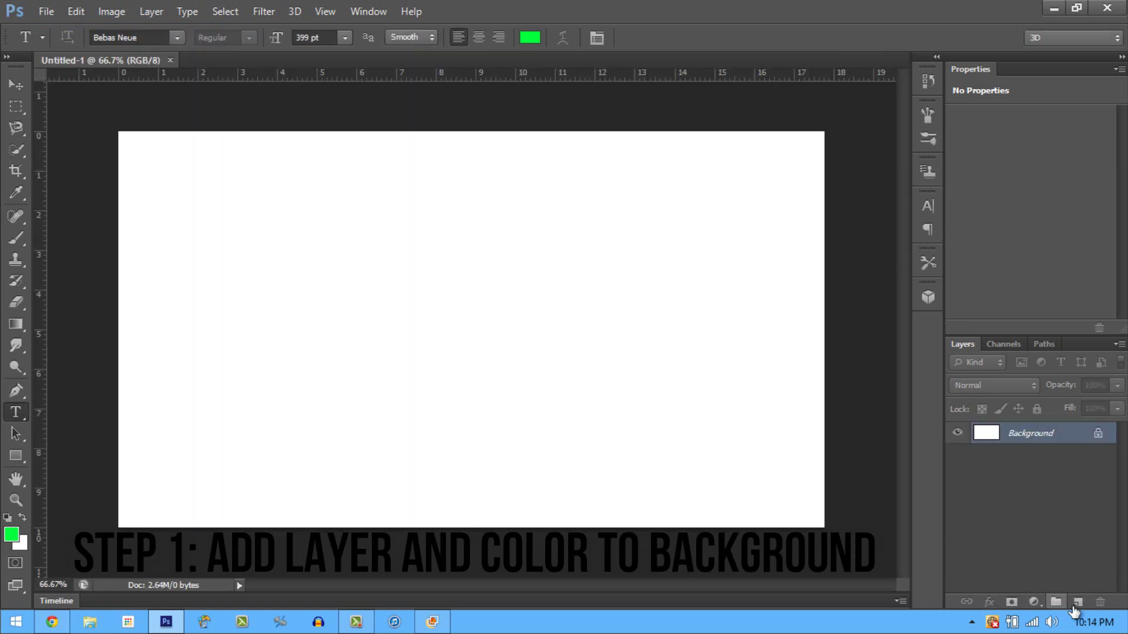
click(1077, 602)
click(45, 13)
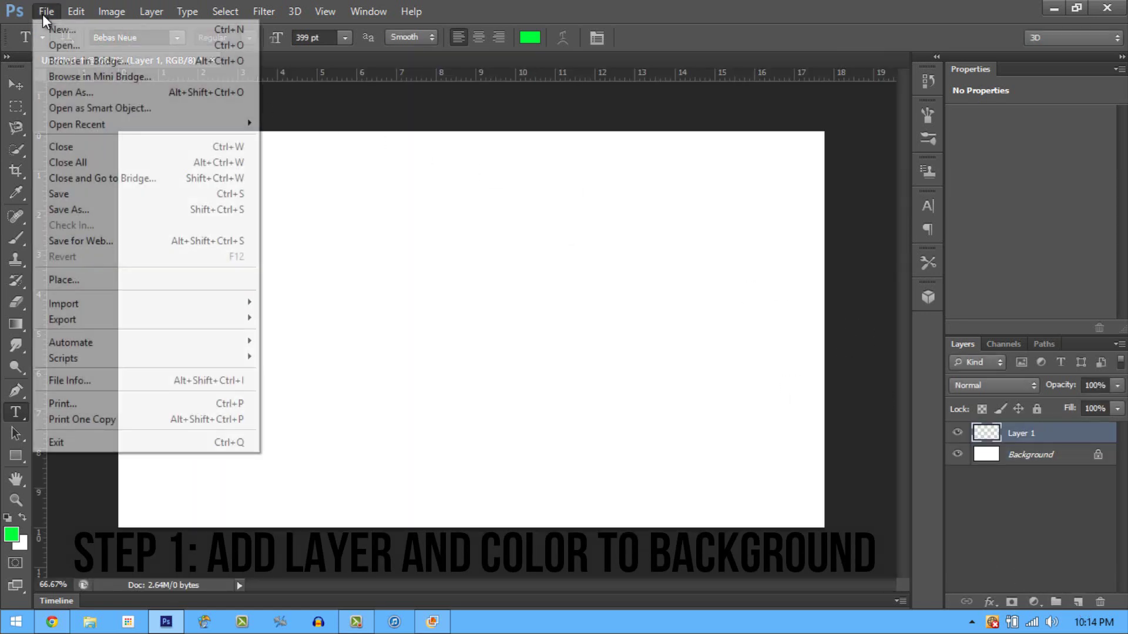
click(385, 78)
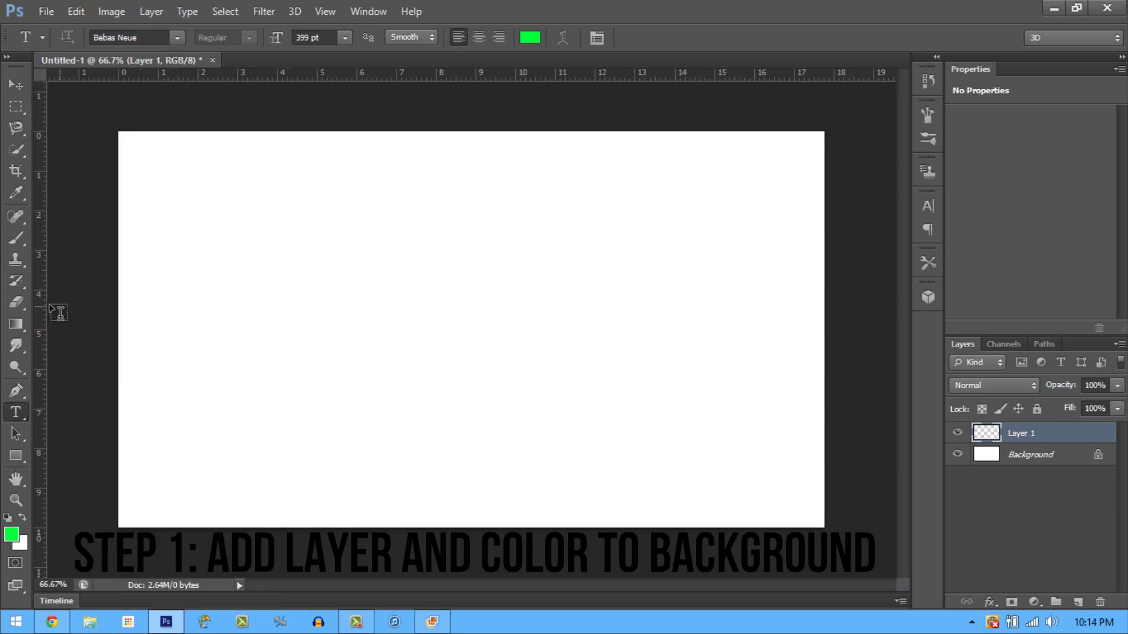
Step: Check the reference thumbnail's background, and set the starting color stop of the Gradient tool's gradient to 00baff
click(22, 321)
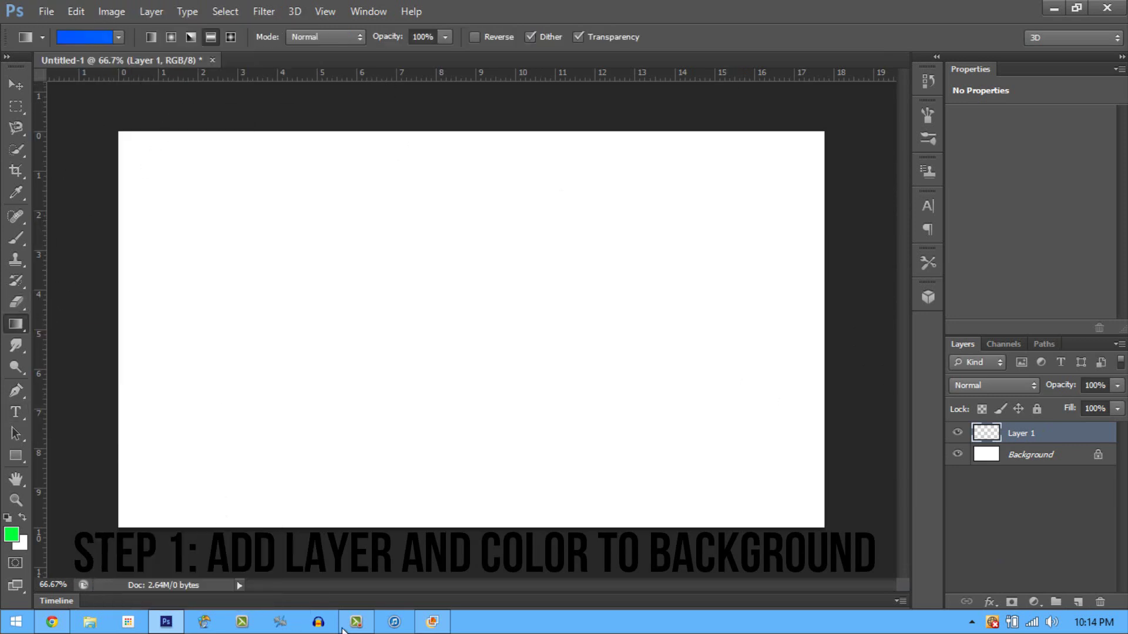
click(431, 622)
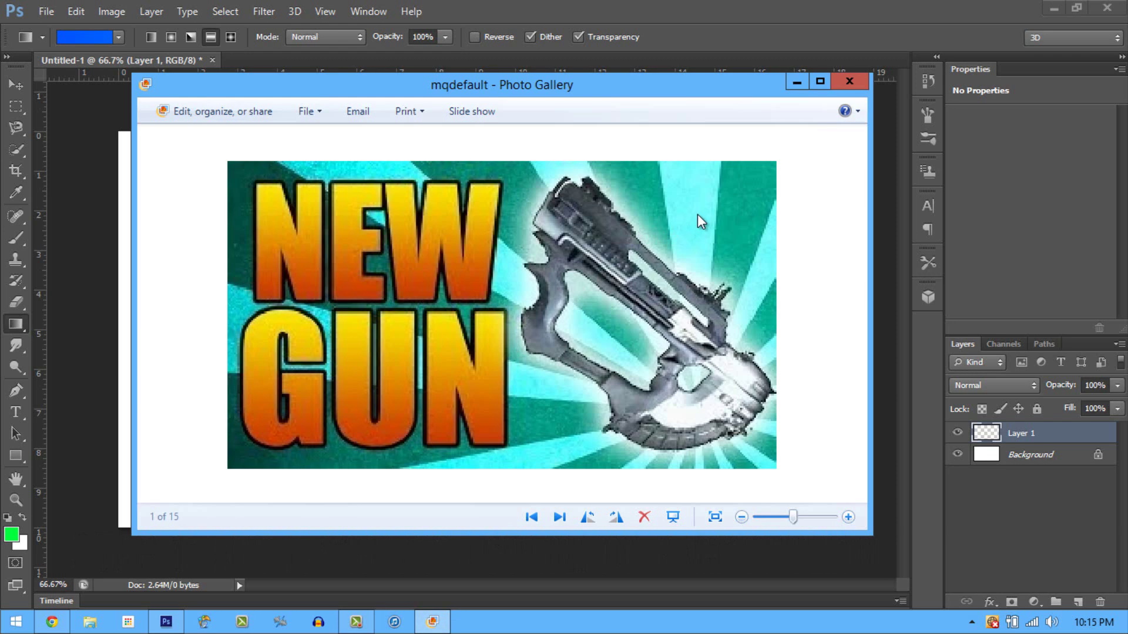
click(795, 81)
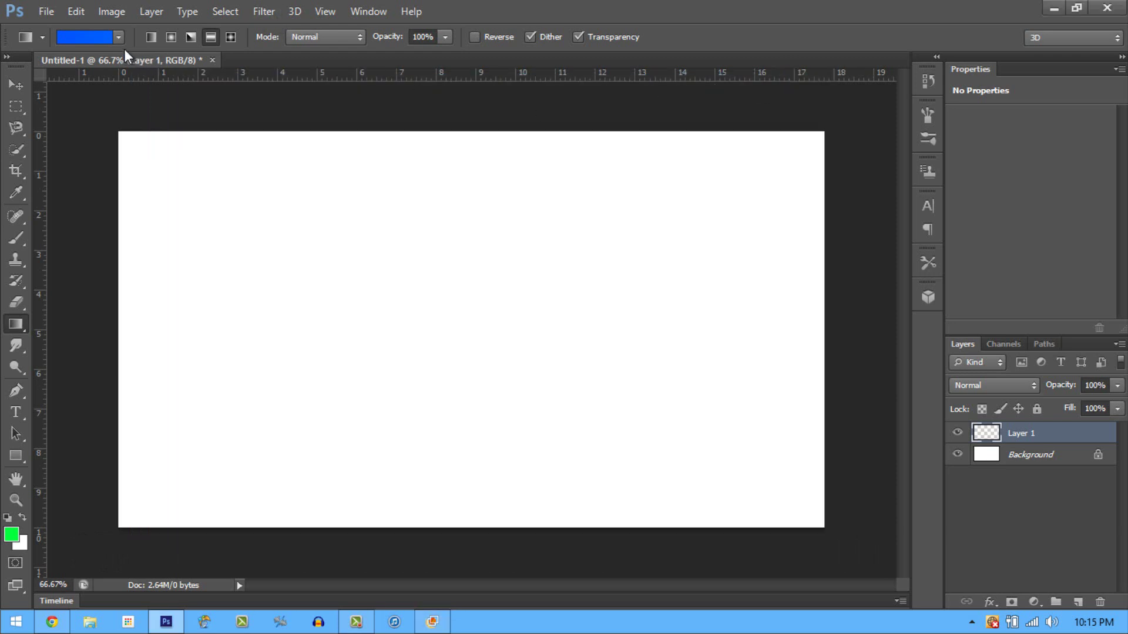
click(98, 38)
click(624, 382)
double_click(623, 382)
click(821, 404)
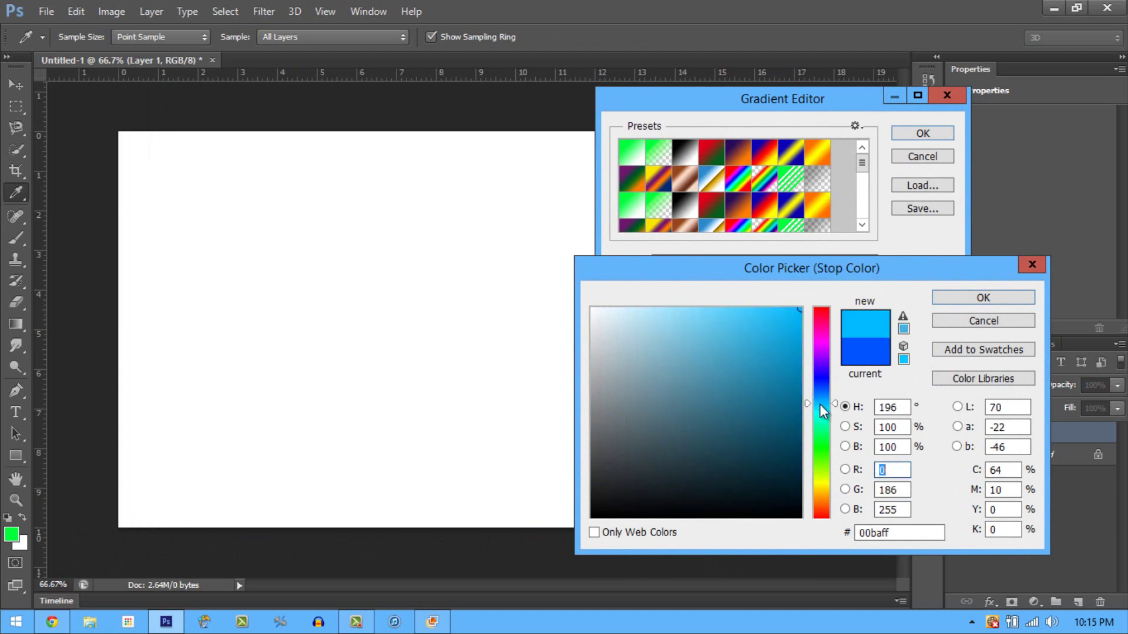
click(953, 299)
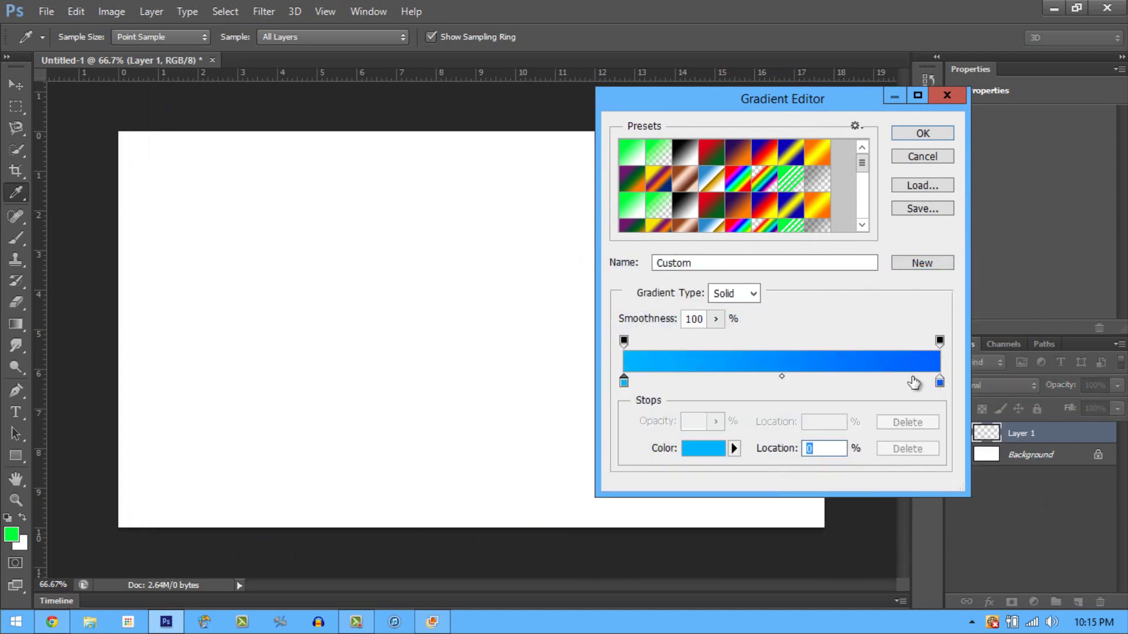
Step: Set the gradient's ending color stop to 00baff as well and accept the edited gradient
click(940, 383)
double_click(939, 382)
click(822, 403)
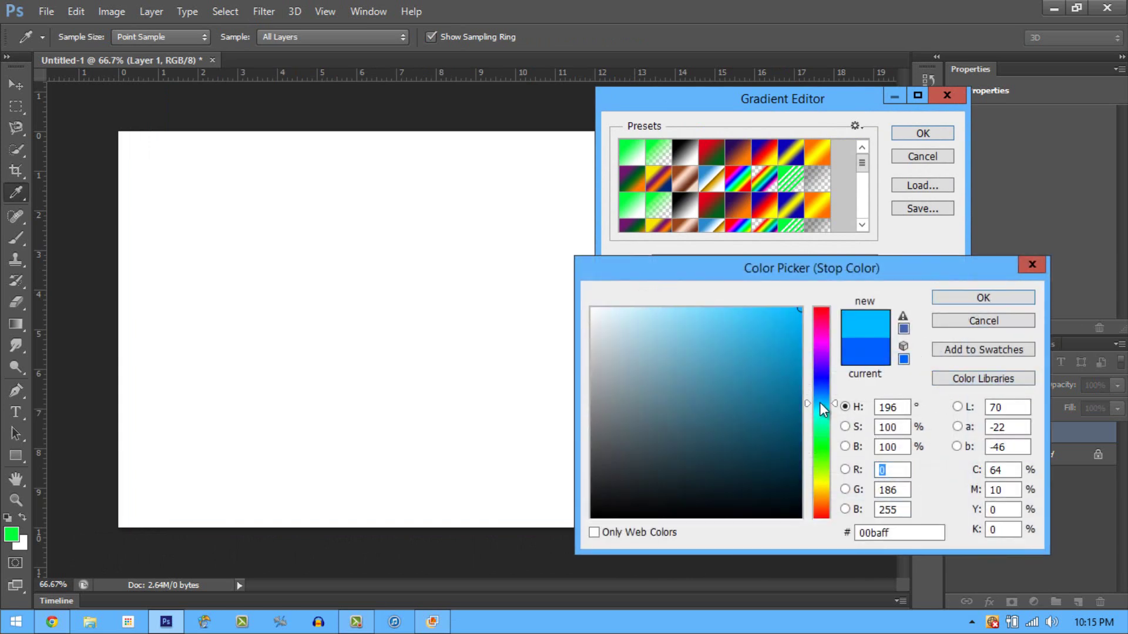
click(958, 301)
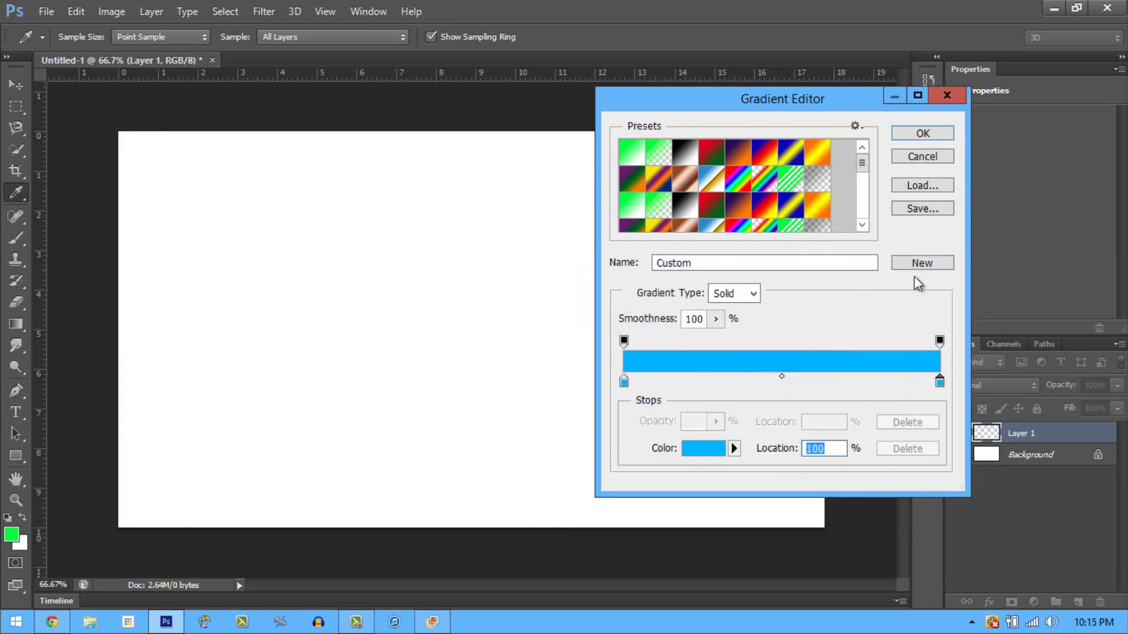
click(922, 134)
Step: Fill Layer 1 with the blue gradient from the canvas's upper edge down to its lower edge, and add another empty layer
drag(447, 109, 505, 521)
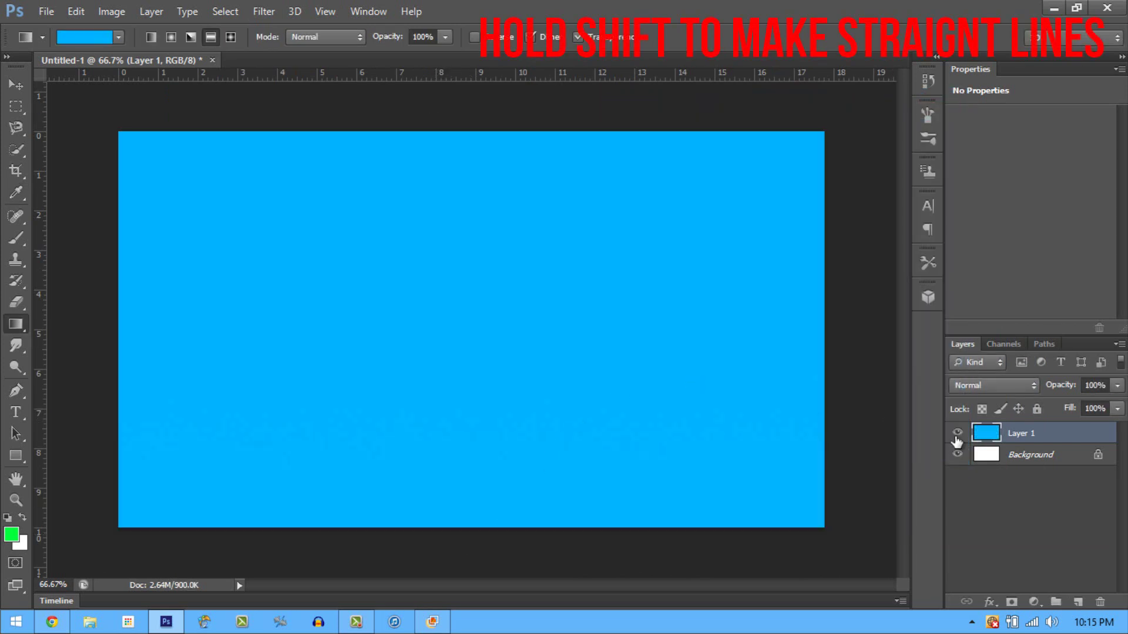
click(1079, 600)
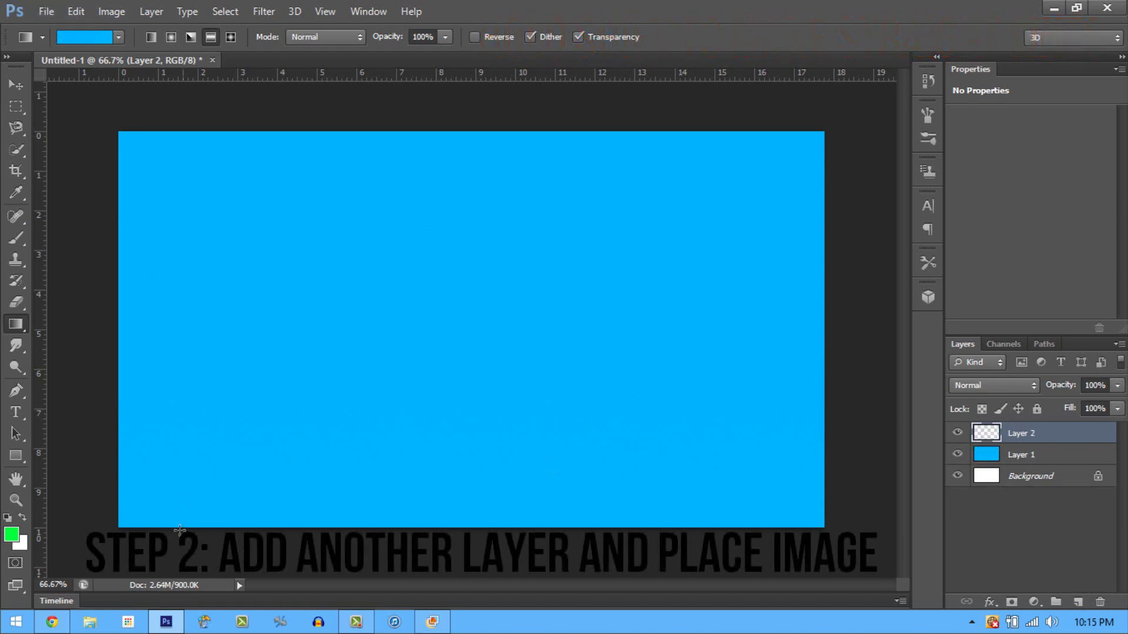
Step: Switch to Chrome and search Google Images for "ghosts ripper png" in a new tab
click(51, 622)
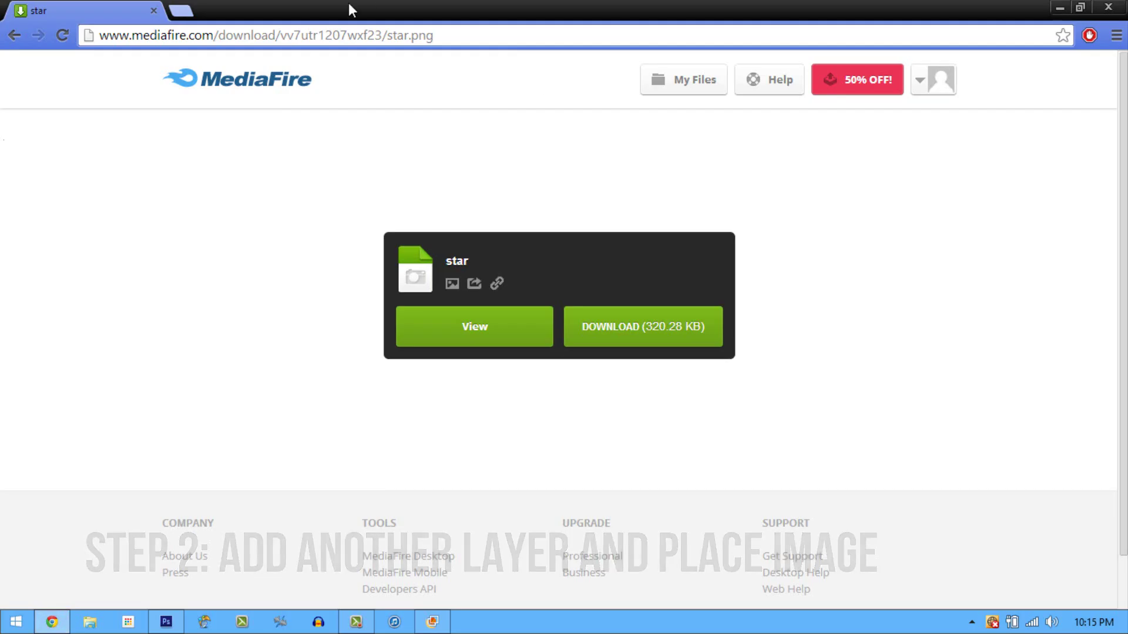
click(188, 14)
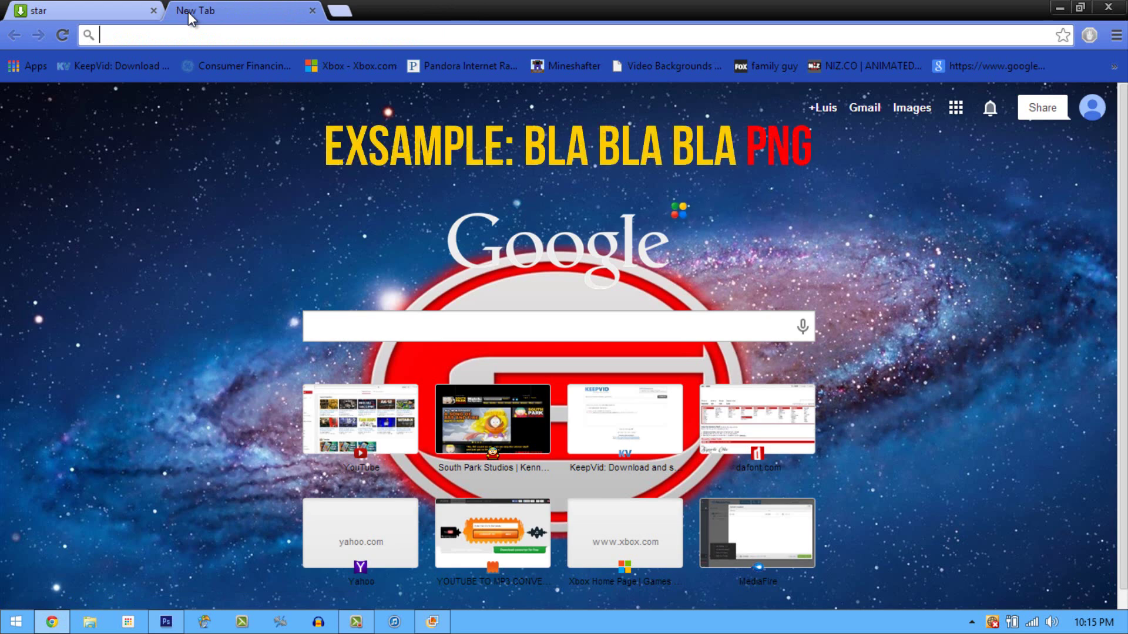
text(ghosts)
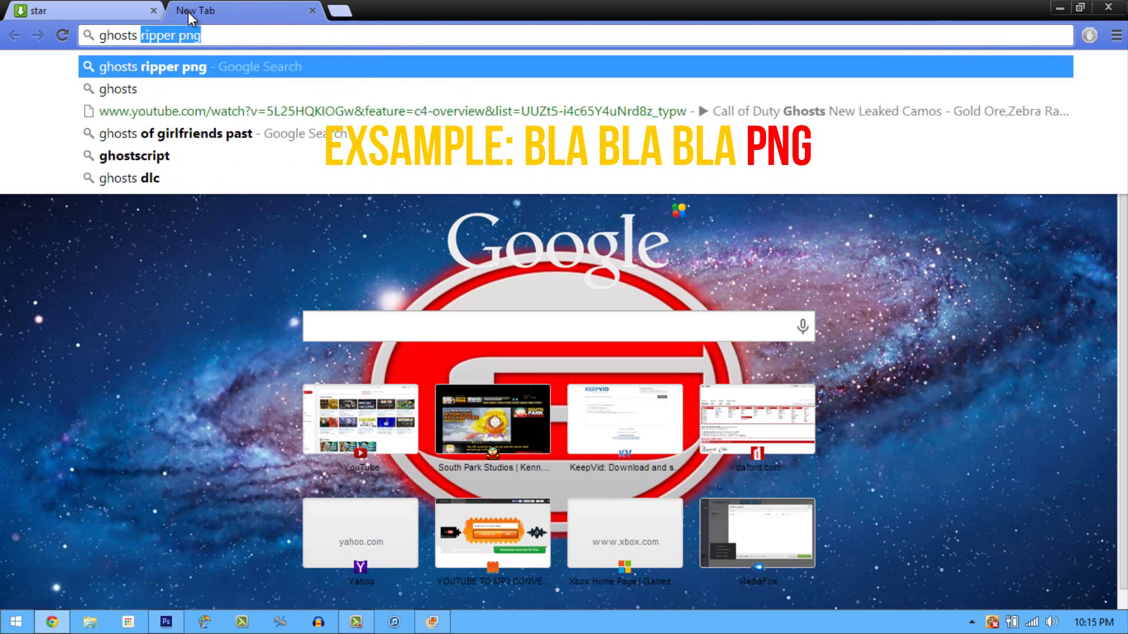
text( ripper)
key(BackSpace)
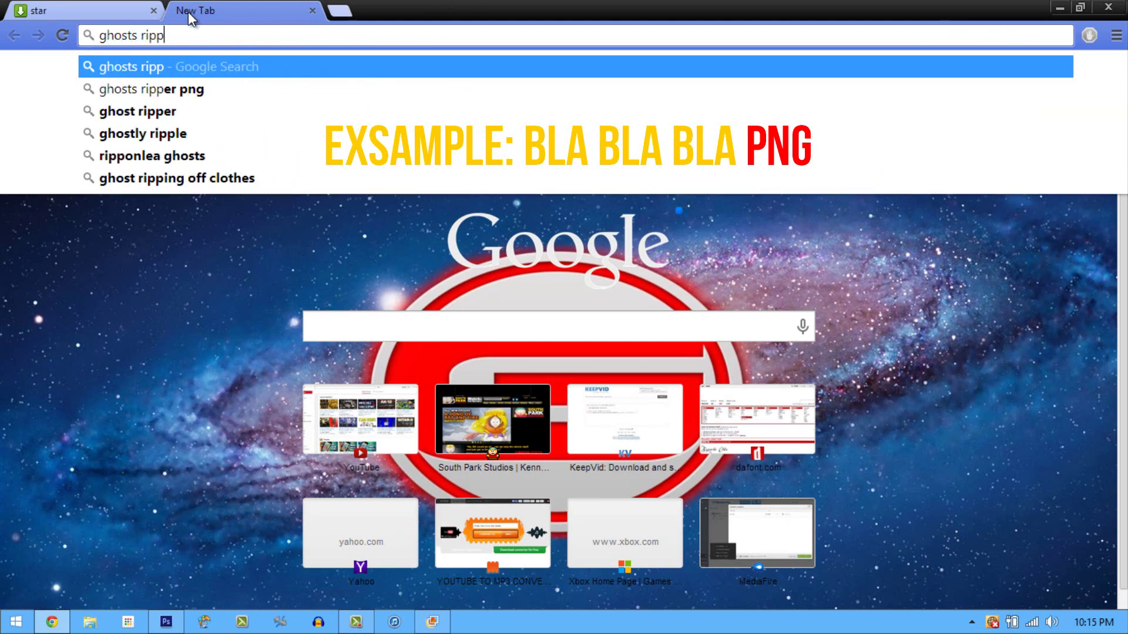
text(er png)
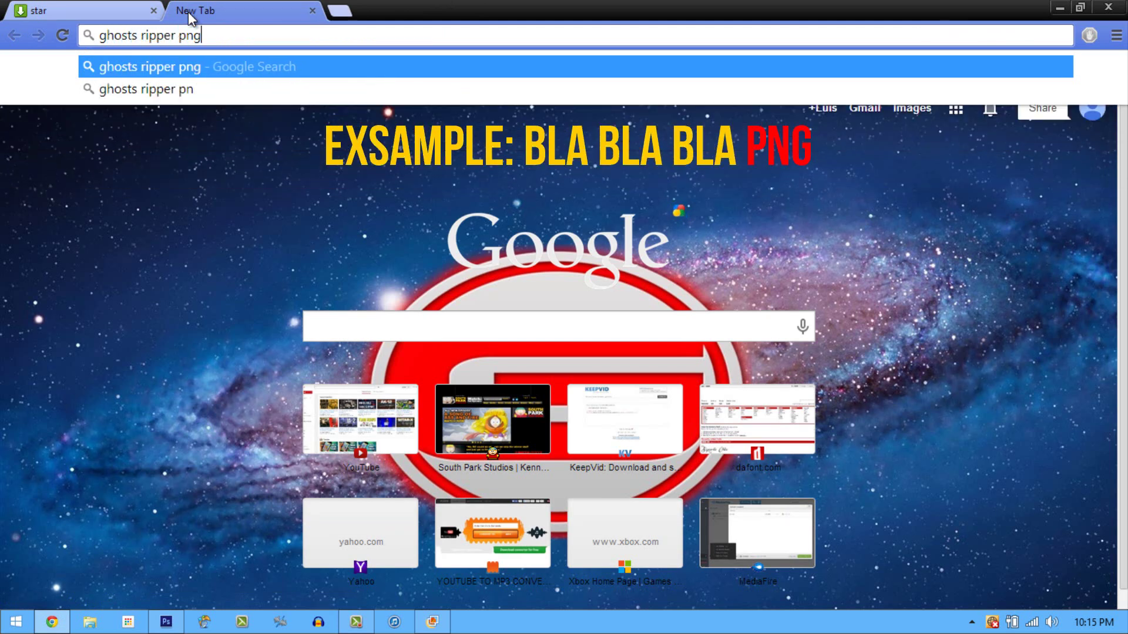
key(Return)
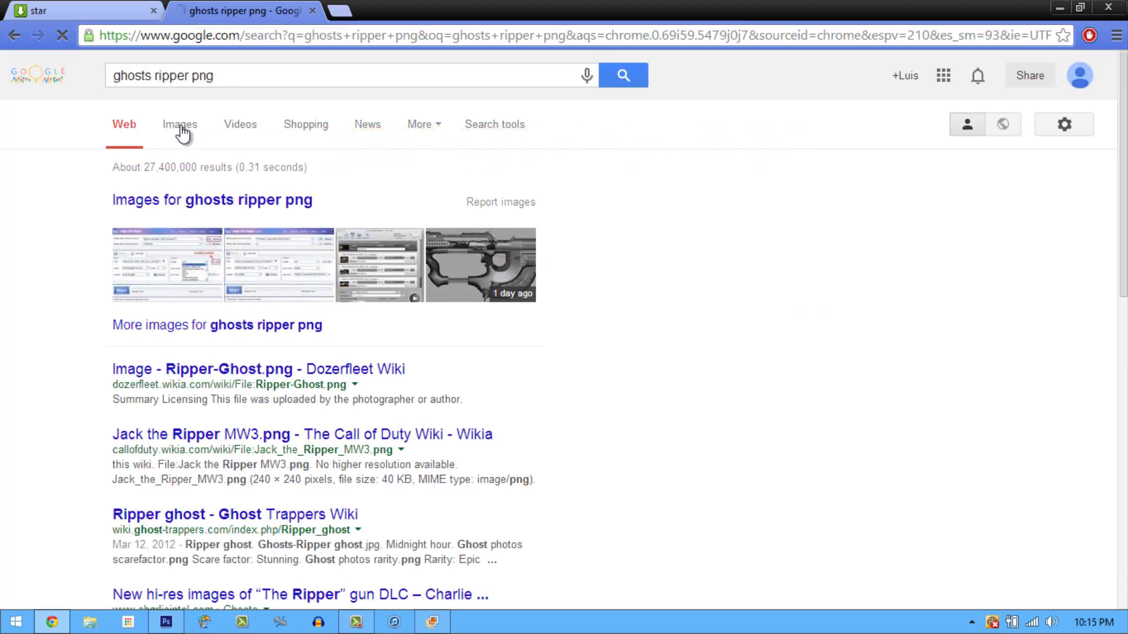
click(170, 131)
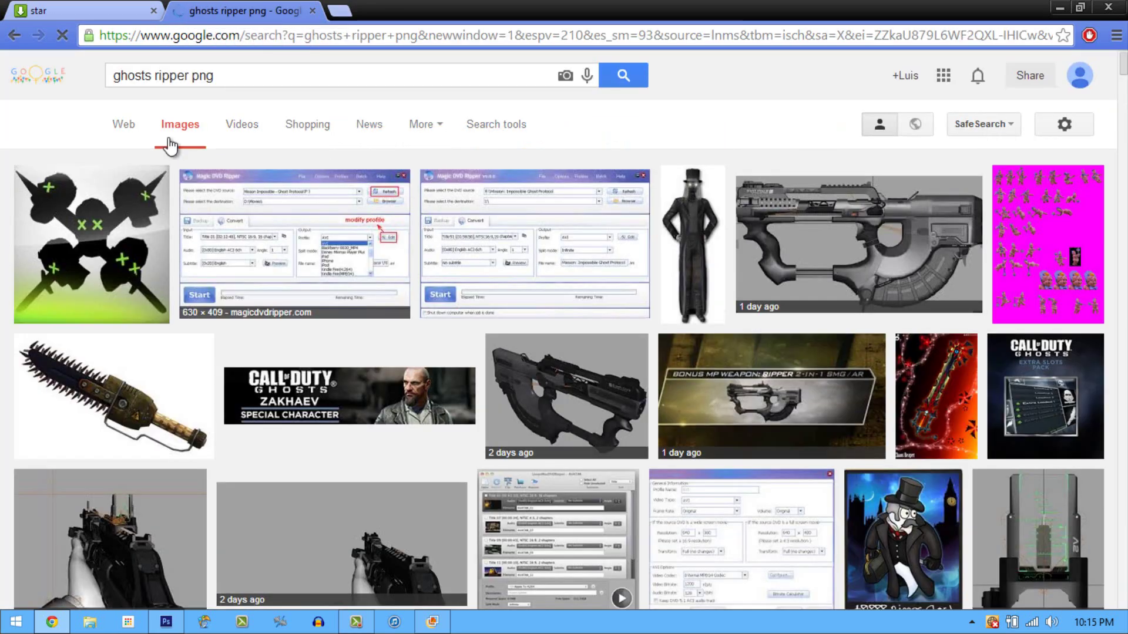
Step: Browse the image results and compare previews of the Ripper gun on transparent and gray backgrounds
scroll(332, 235, down, 8)
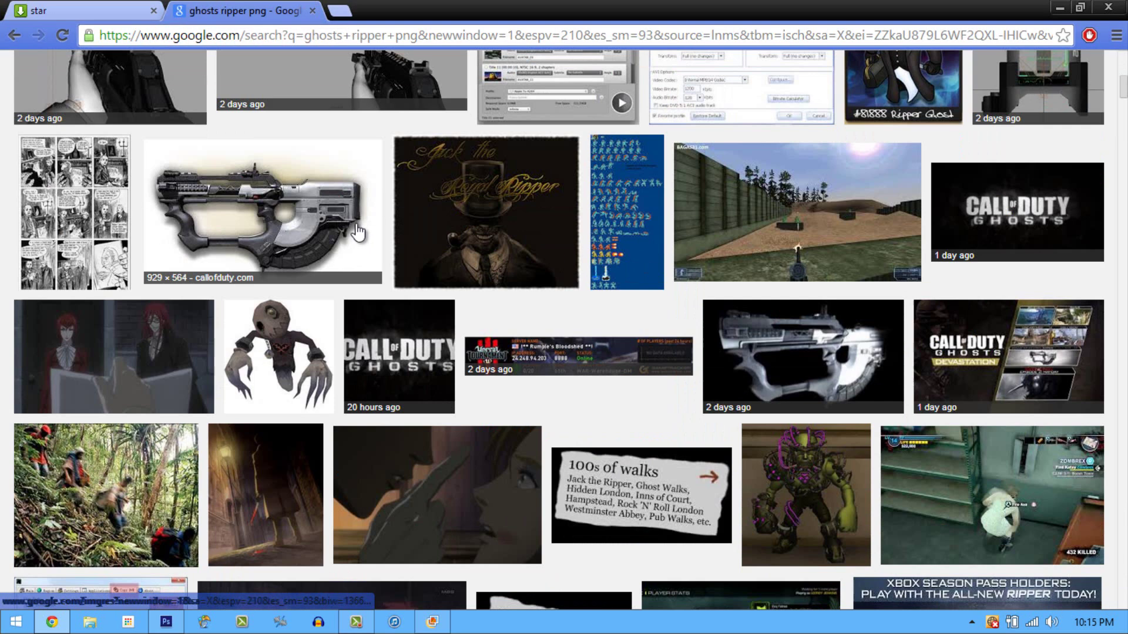
click(322, 216)
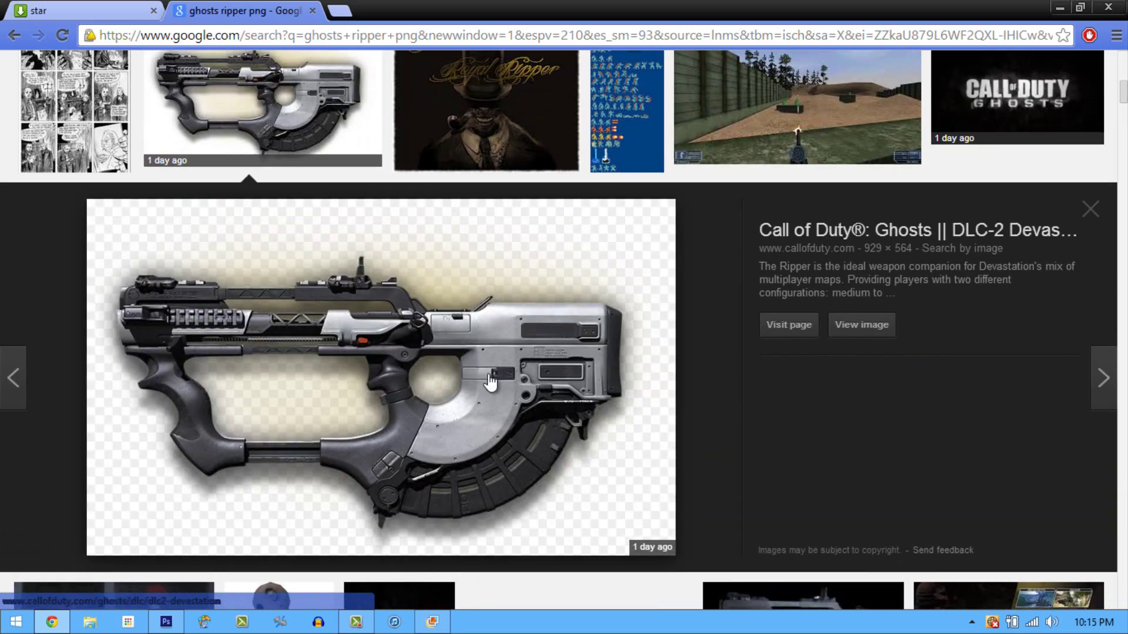
scroll(578, 267, up, 8)
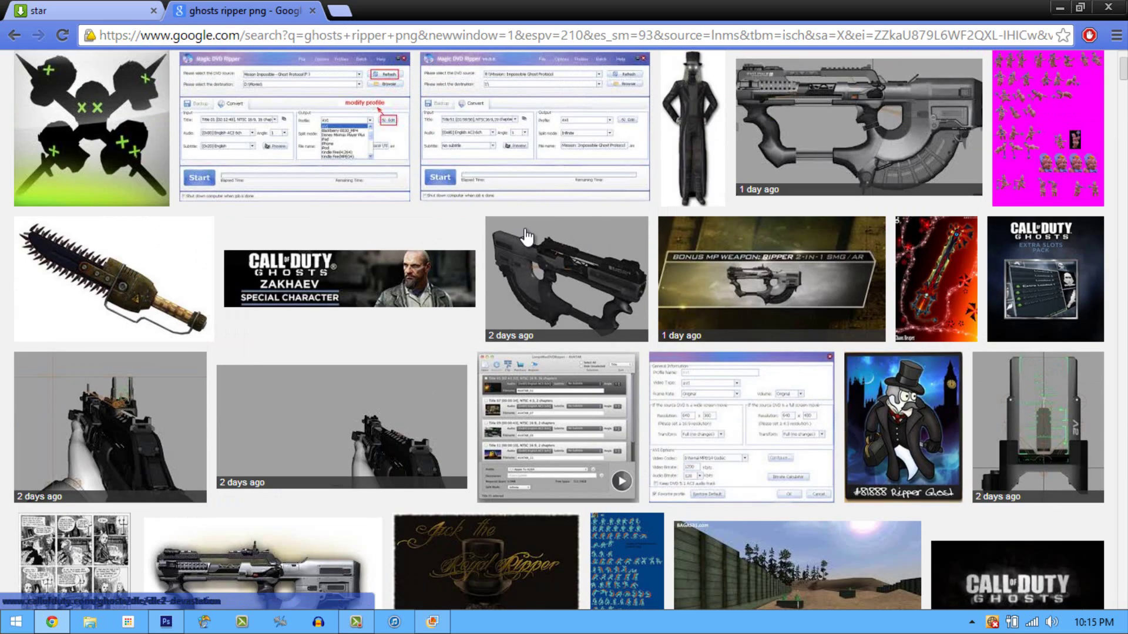
click(799, 79)
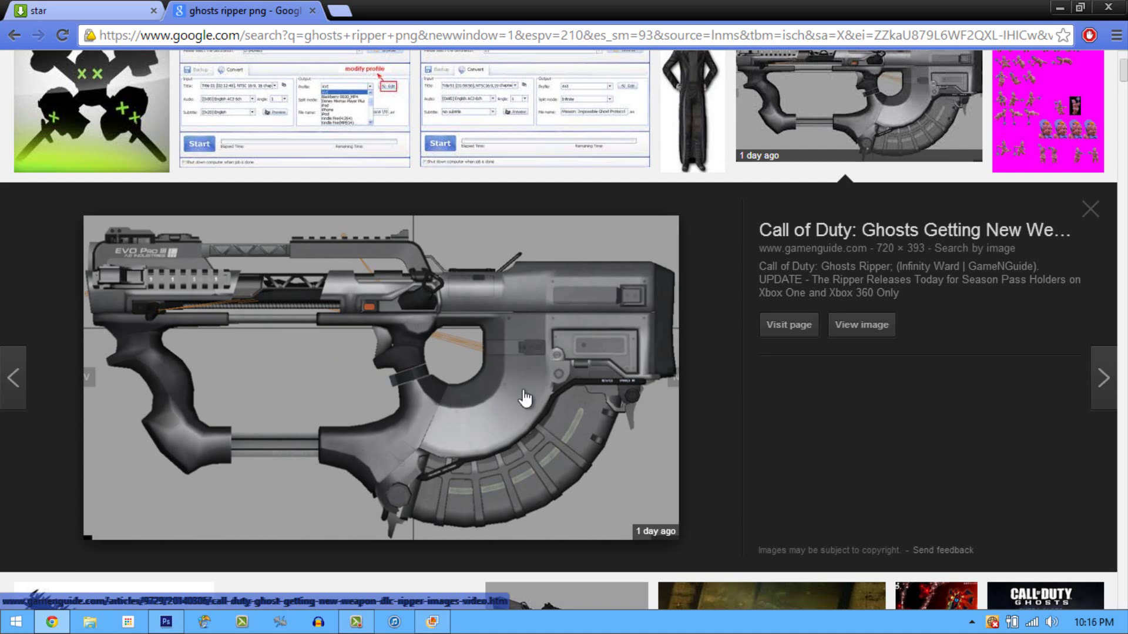
scroll(420, 423, down, 7)
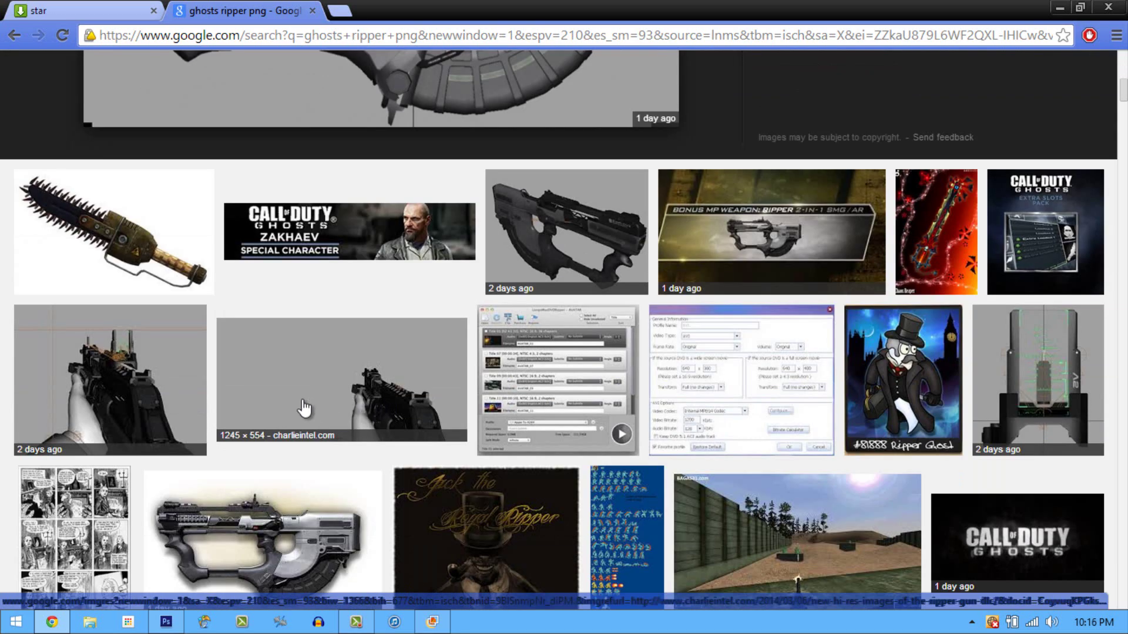
scroll(296, 426, down, 1)
click(293, 431)
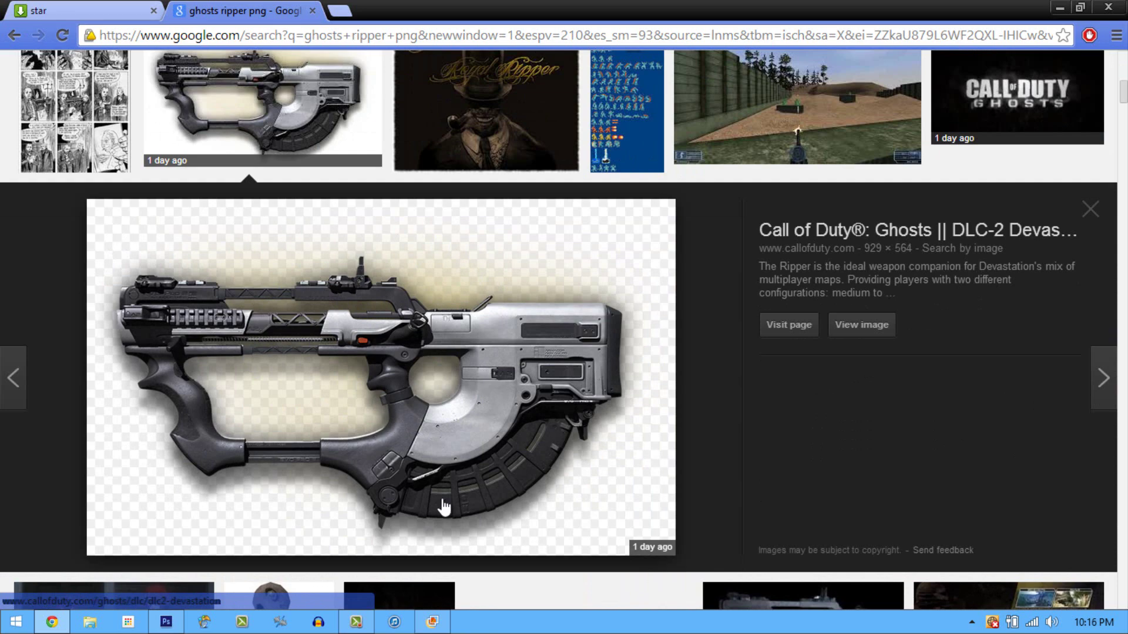
right_click(416, 385)
click(485, 252)
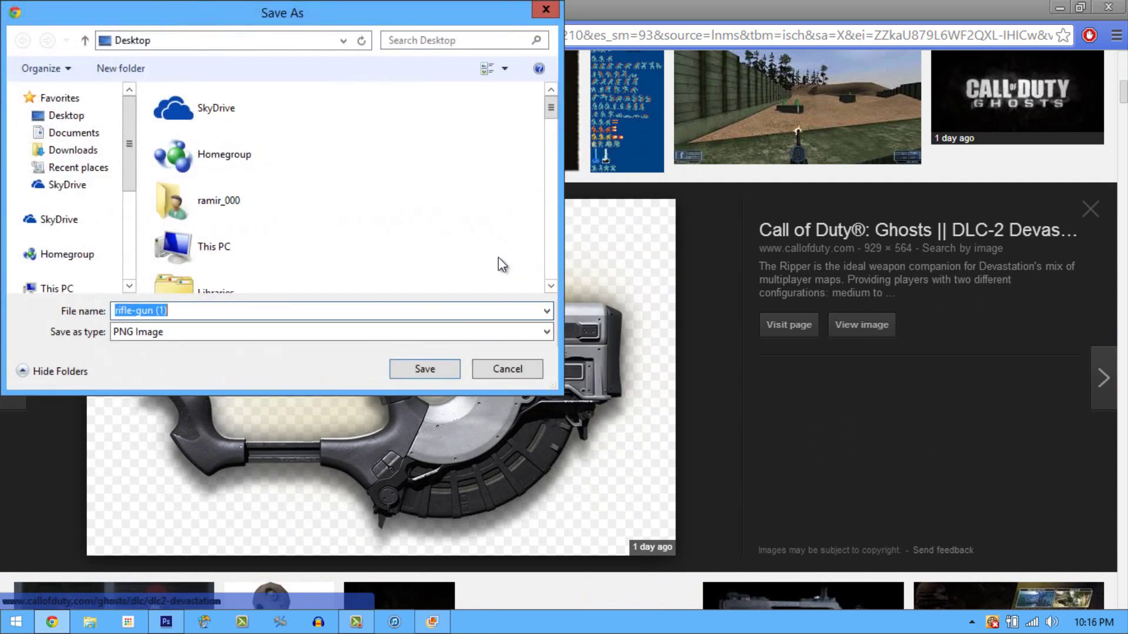
click(509, 370)
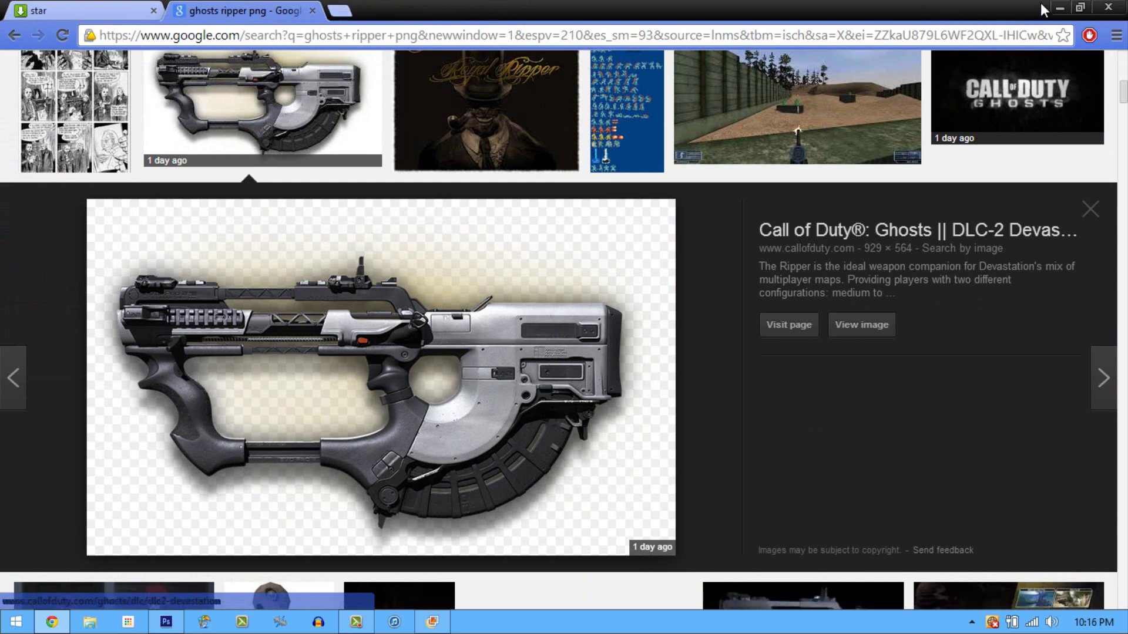
key(Escape)
Step: Switch back to Photoshop and place the rifle-gun PNG from the Desktop into the thumbnail document
scroll(516, 160, down, 2)
scroll(515, 159, up, 2)
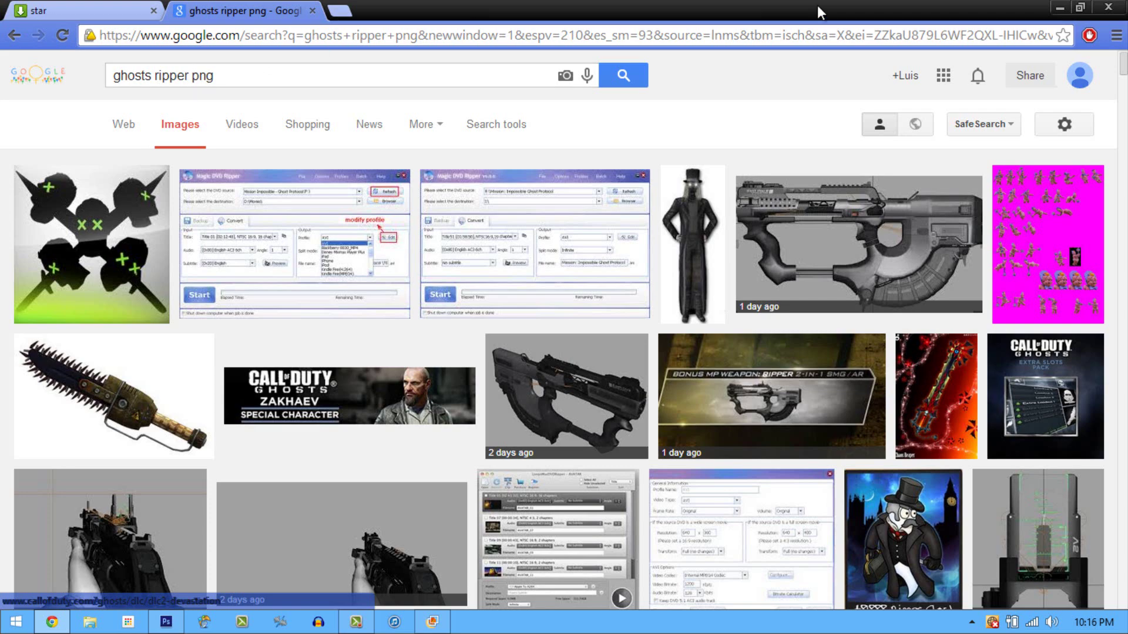
click(1059, 8)
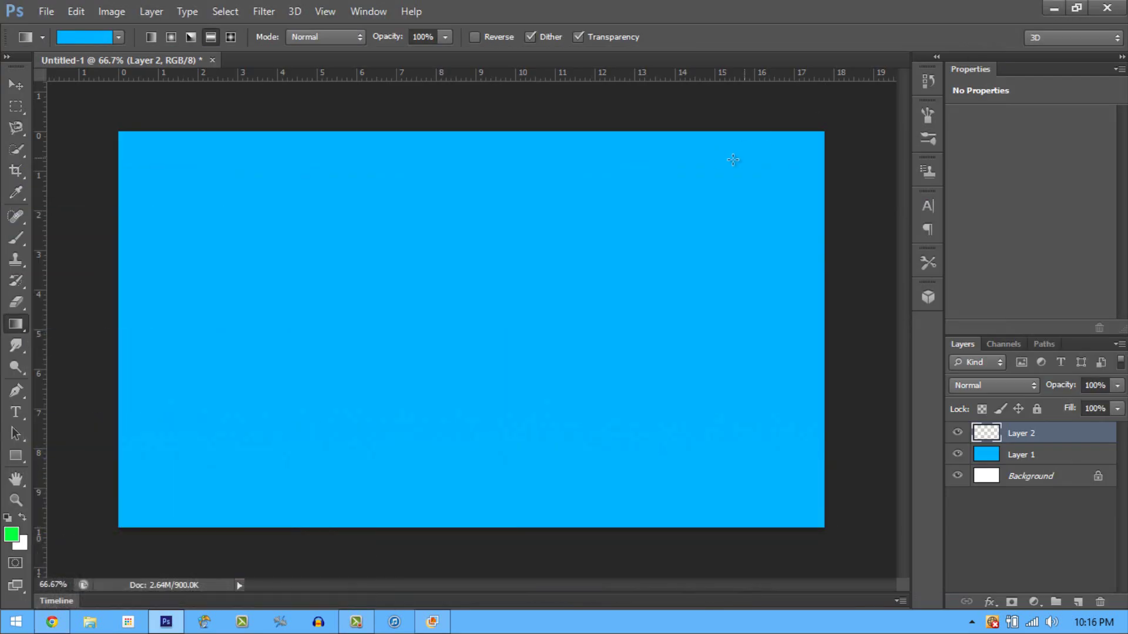
click(45, 11)
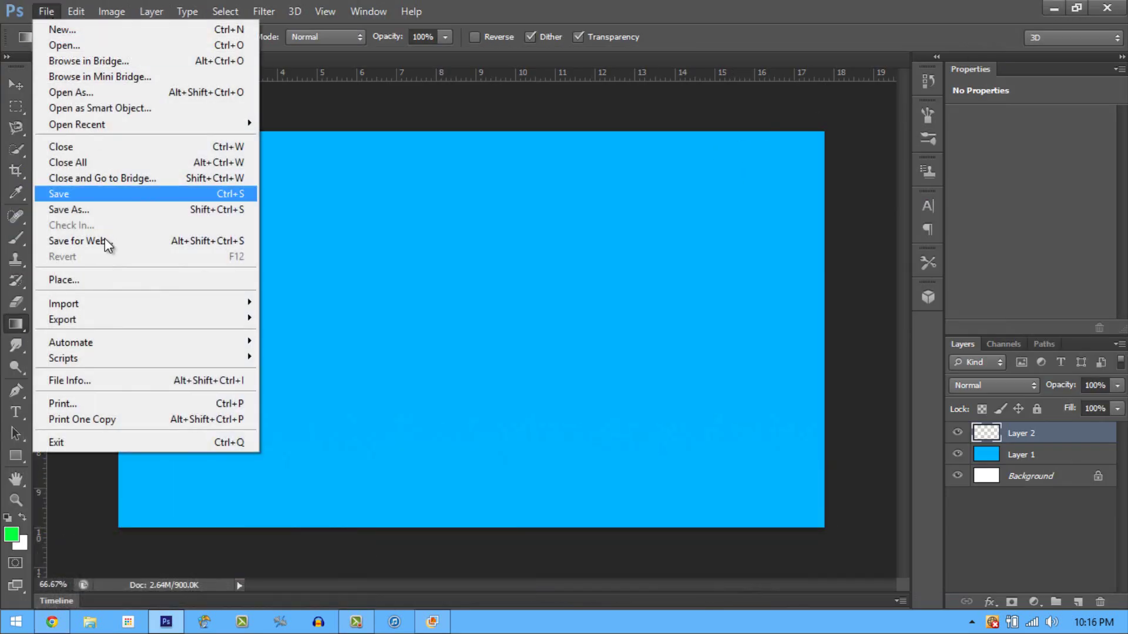
click(144, 280)
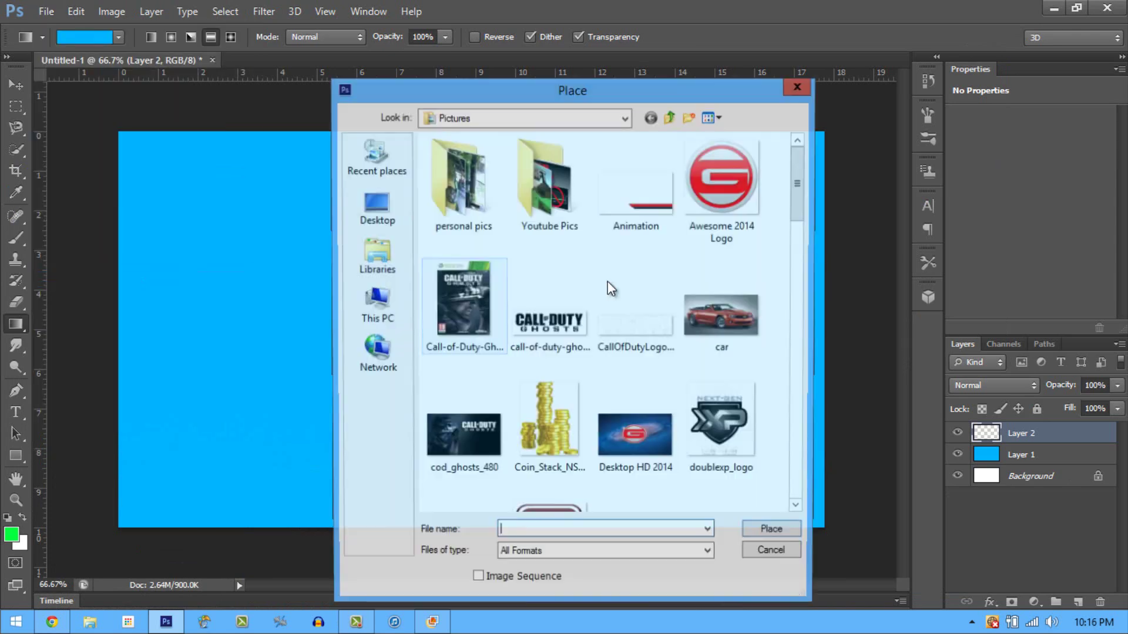
click(375, 209)
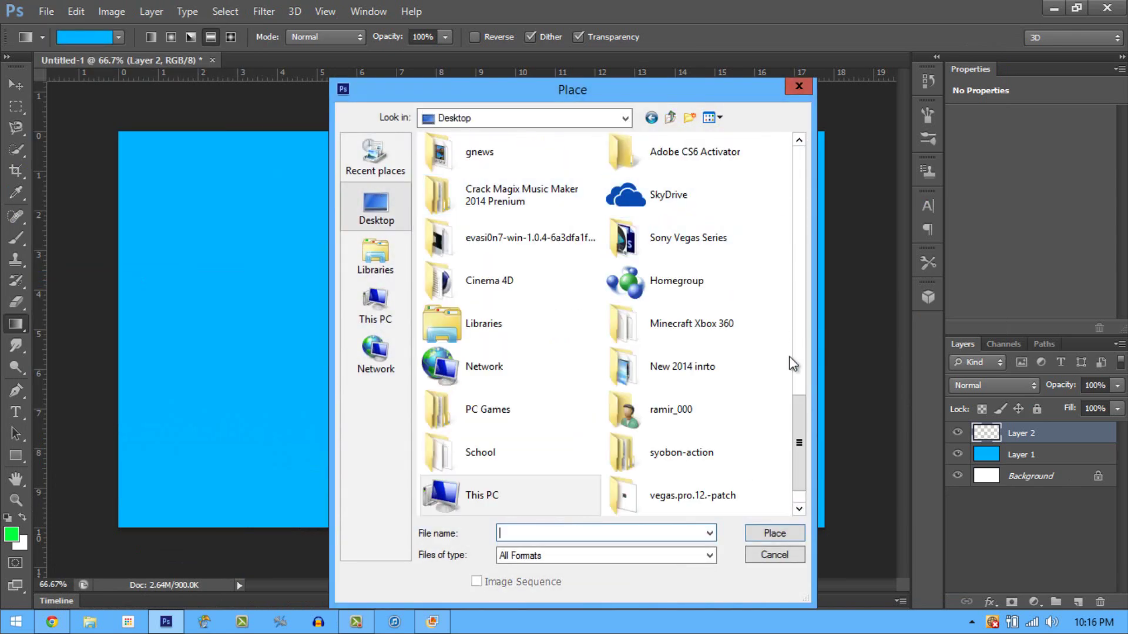
drag(803, 418, 802, 337)
click(669, 360)
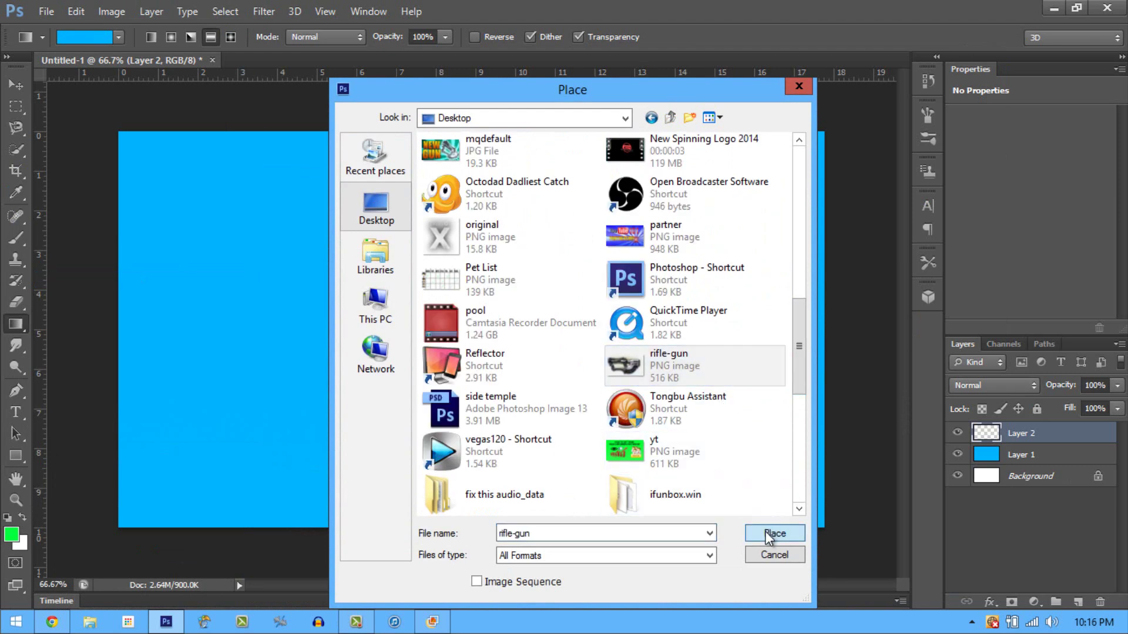
click(765, 532)
Step: Rotate the placed gun about 43°, scale it to about 87%, position it on the canvas's right half and accept the transform
drag(578, 302, 666, 311)
drag(828, 175, 818, 383)
drag(638, 356, 677, 355)
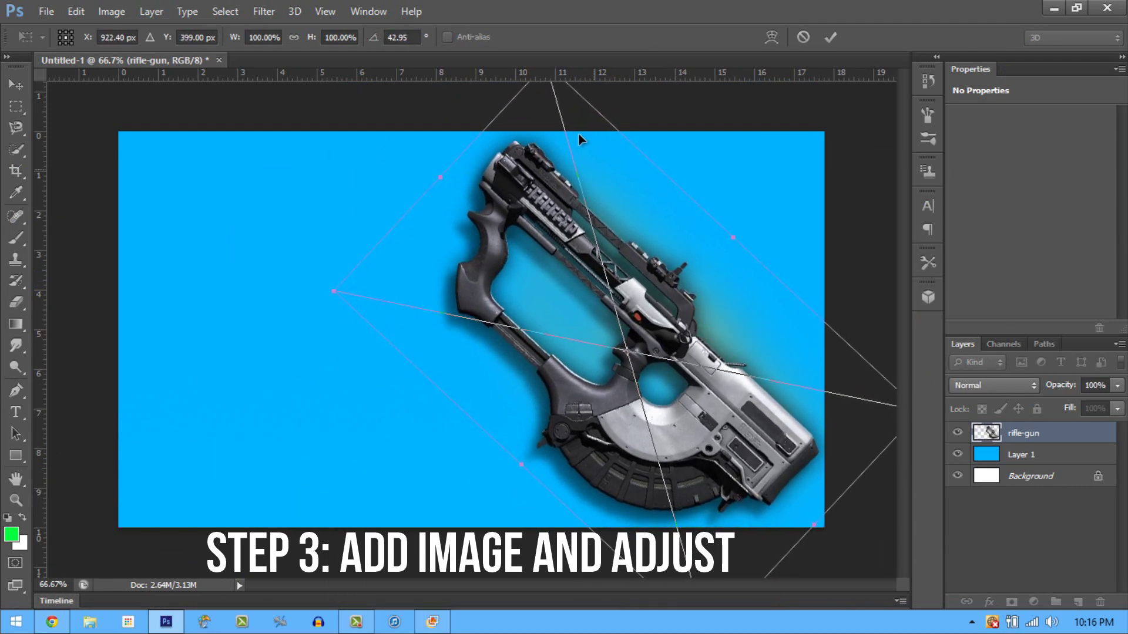
drag(662, 491, 599, 411)
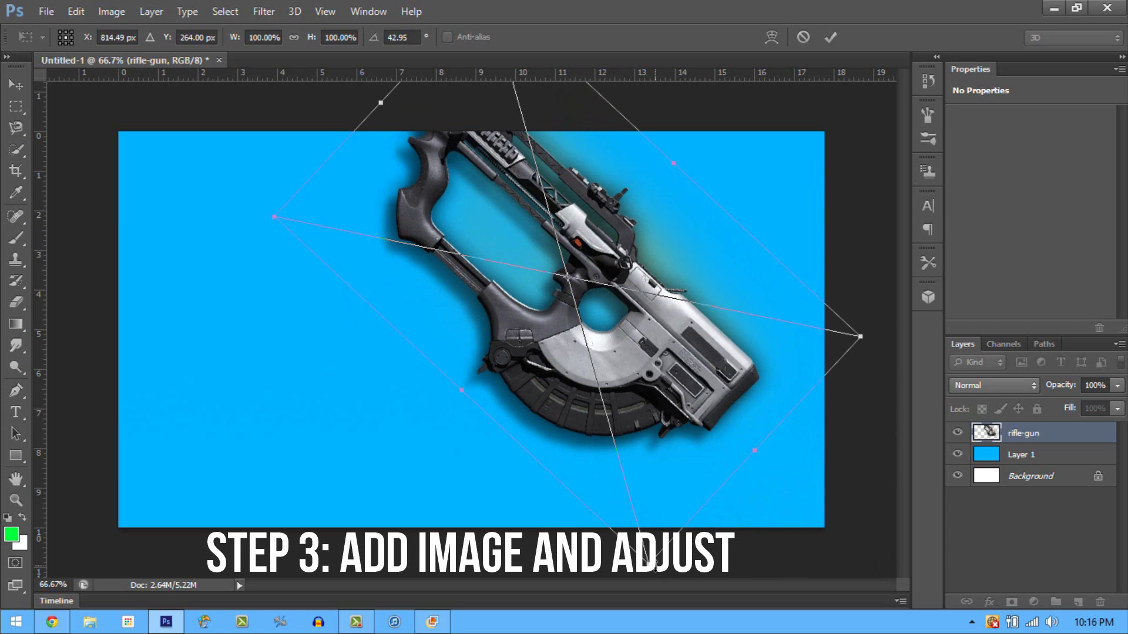
drag(652, 565, 639, 490)
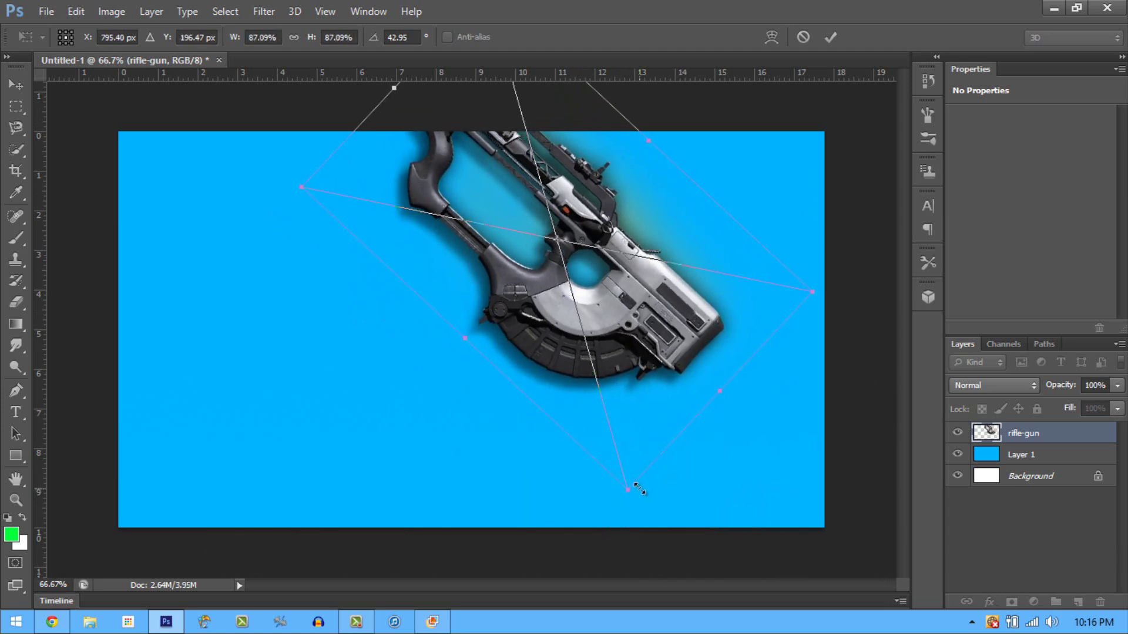
drag(627, 325, 705, 426)
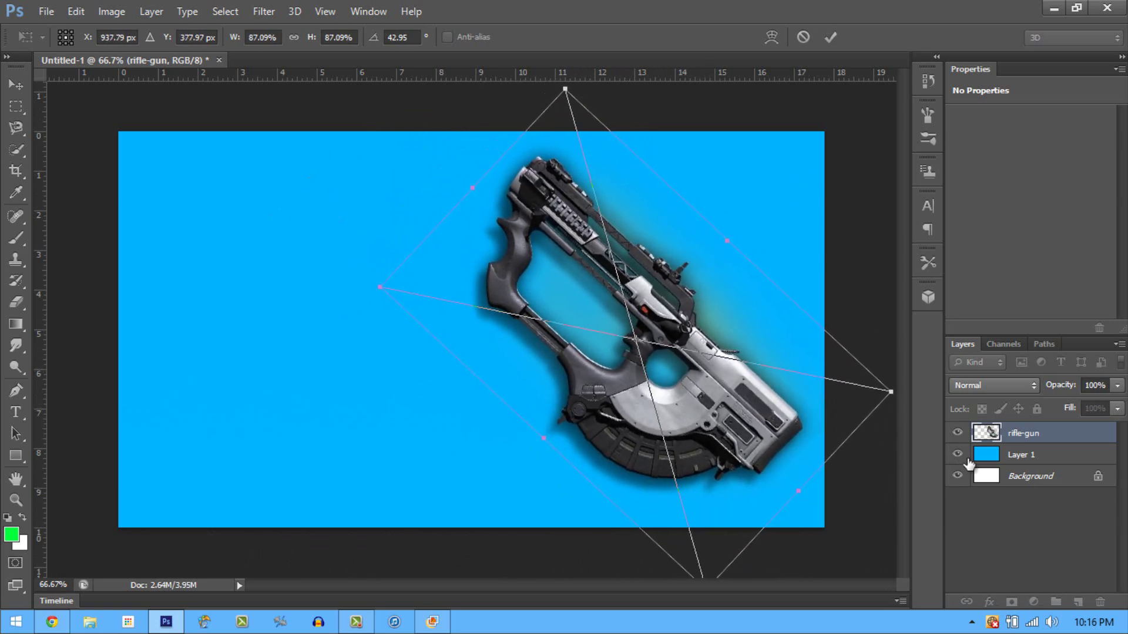
key(g)
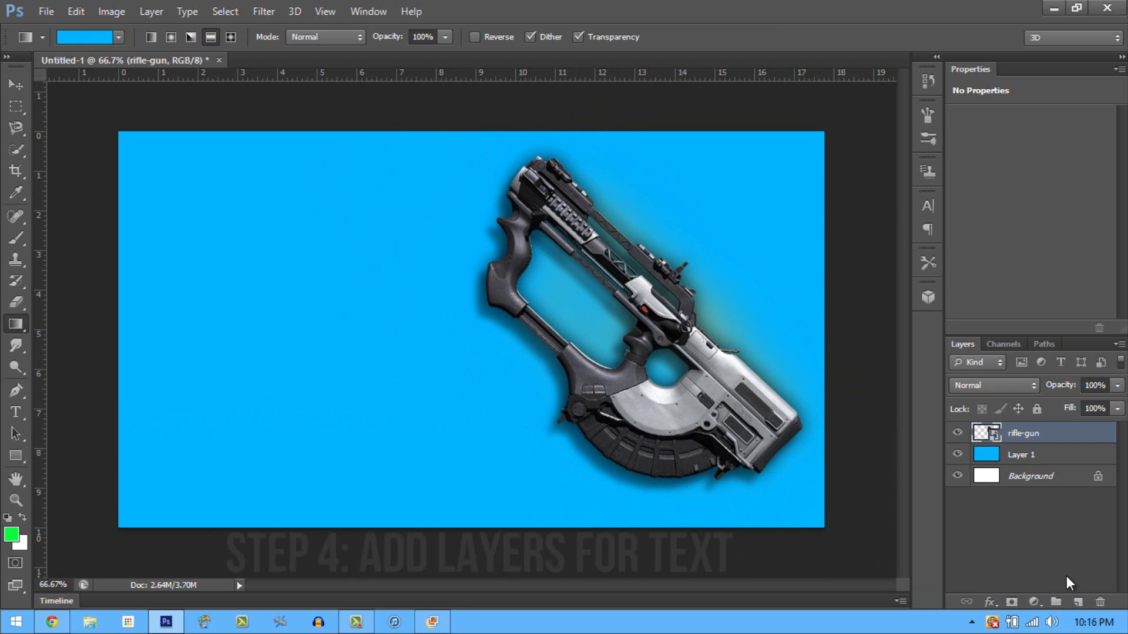
Step: Add two empty layers above the rifle-gun layer for the text and check the reference thumbnail in Photo Gallery
click(1076, 603)
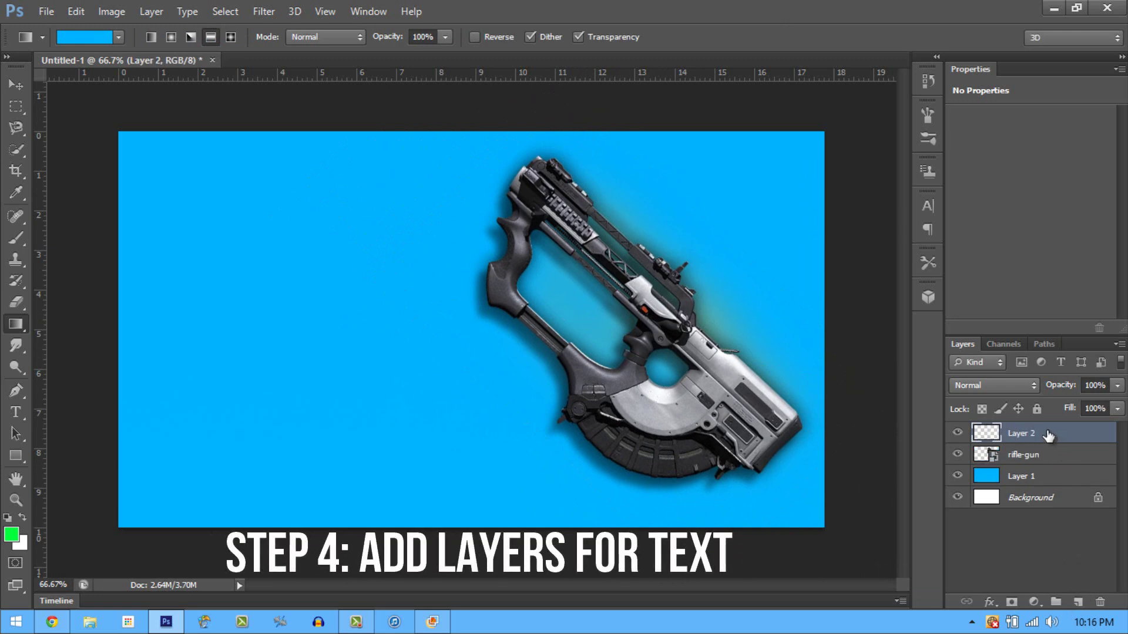
click(1077, 603)
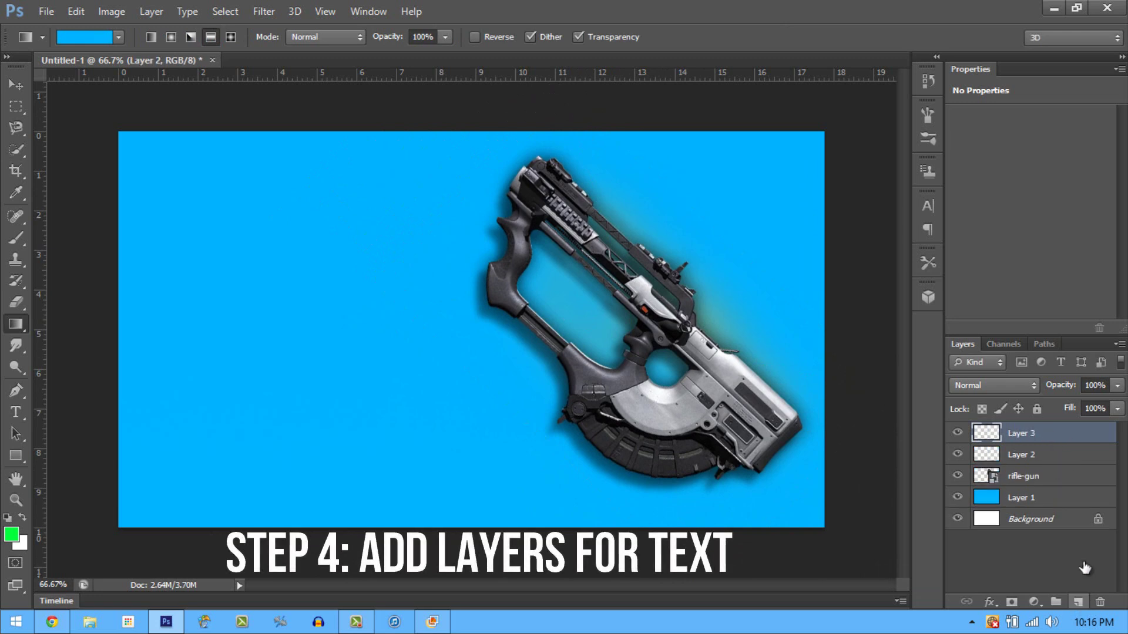
click(1055, 455)
click(432, 623)
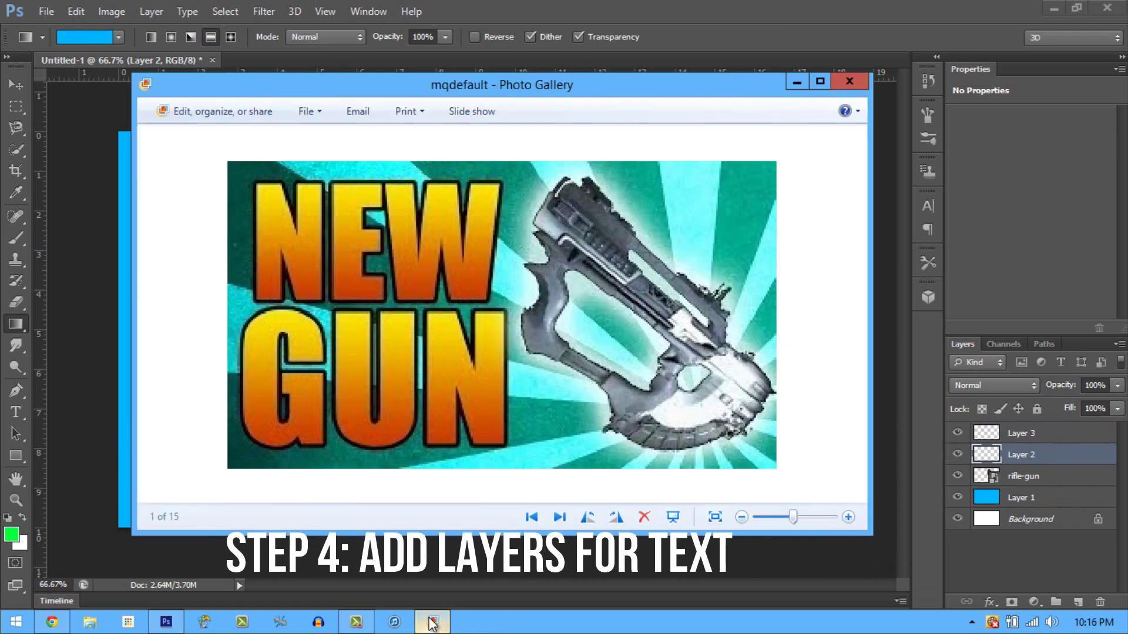
click(432, 623)
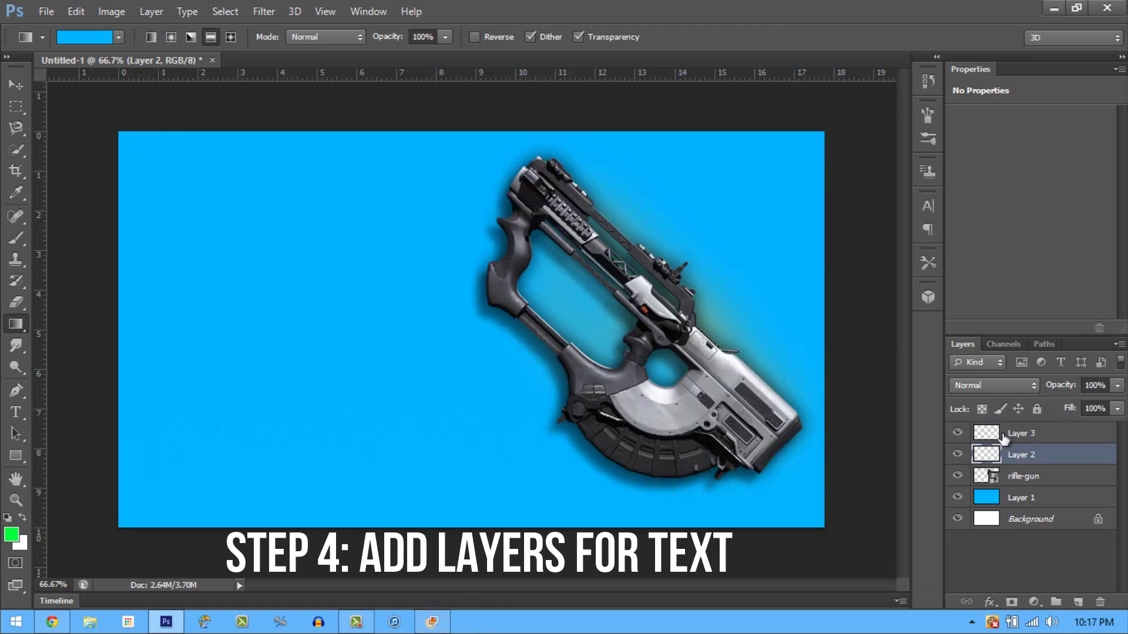
Step: Add the text NEW in green 399 pt Bebas Neue in a text box on Layer 2, at the canvas's upper left
click(19, 414)
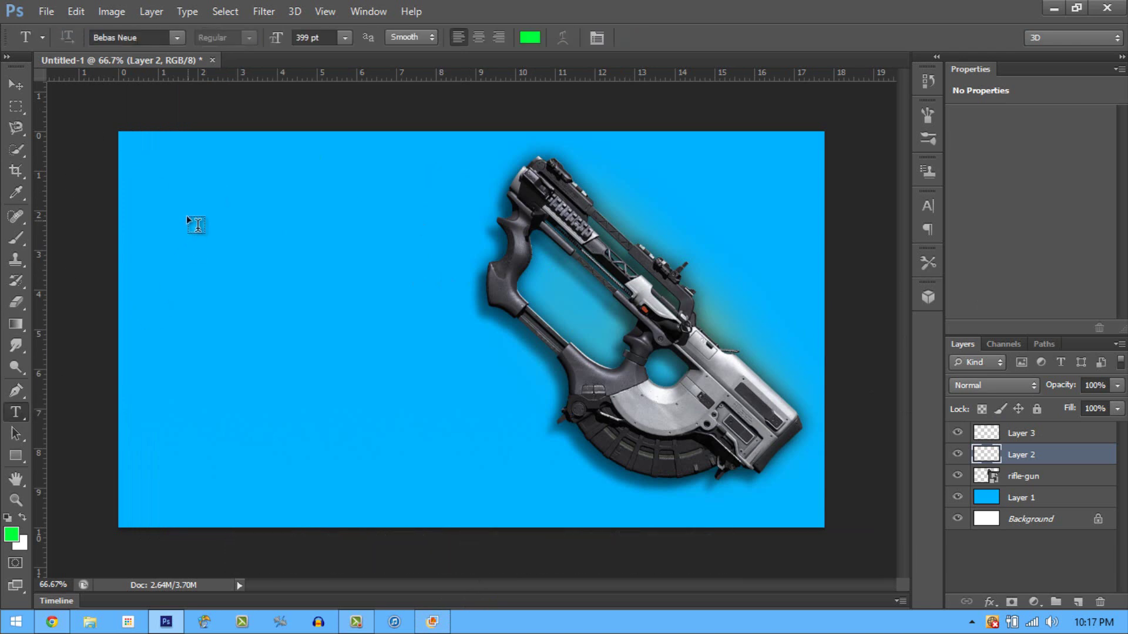
drag(145, 174, 470, 327)
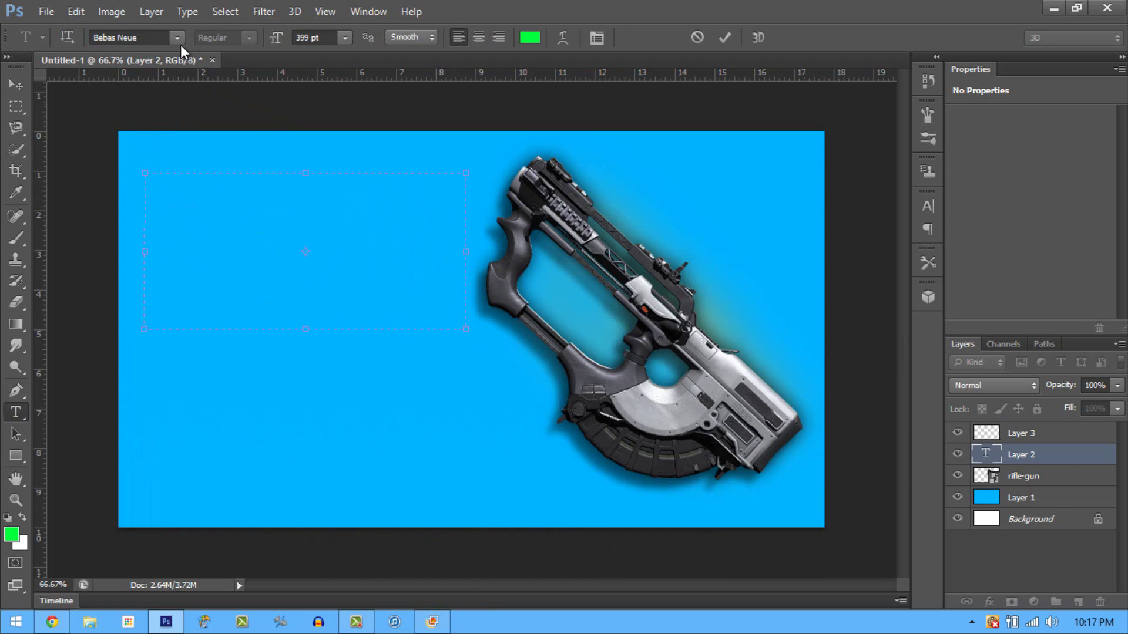
text(NEW)
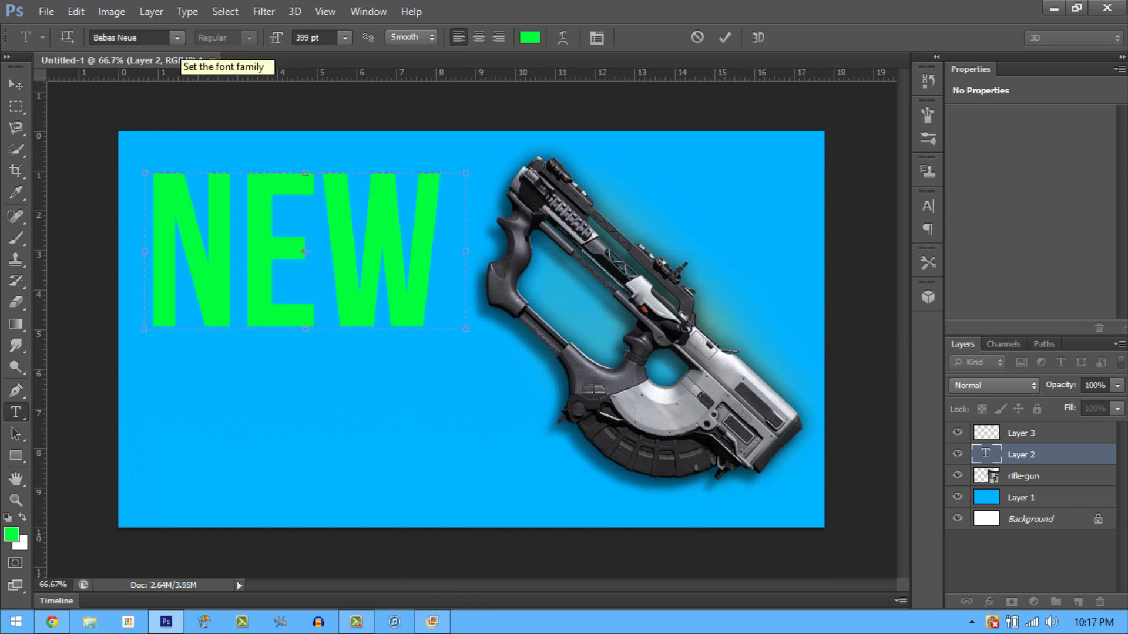
click(1049, 434)
drag(151, 346, 306, 405)
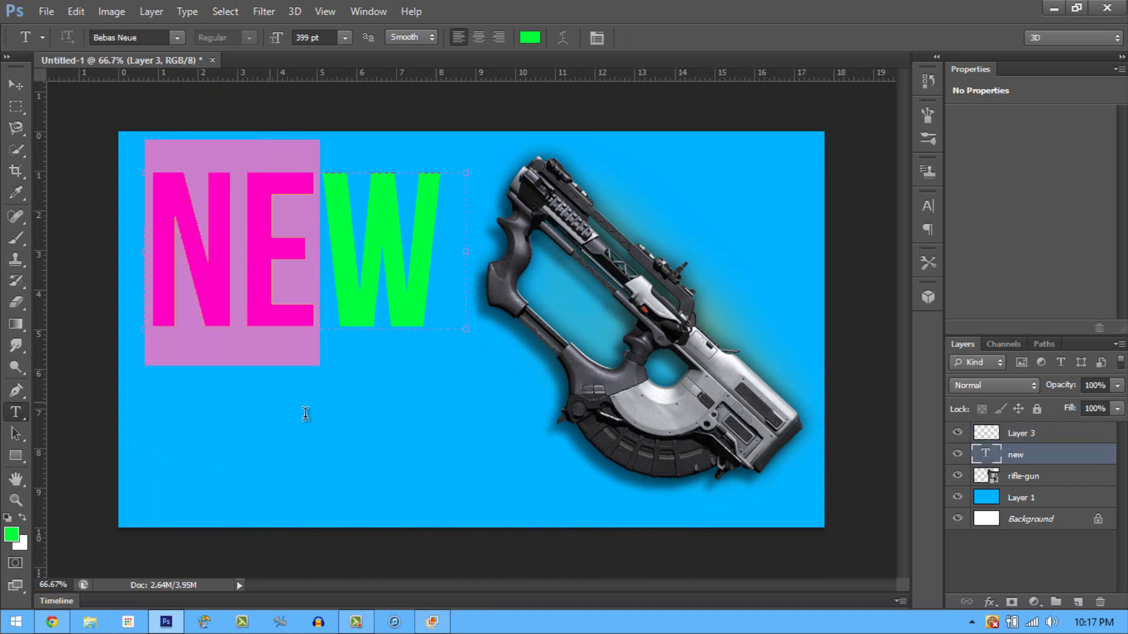
drag(496, 383, 693, 420)
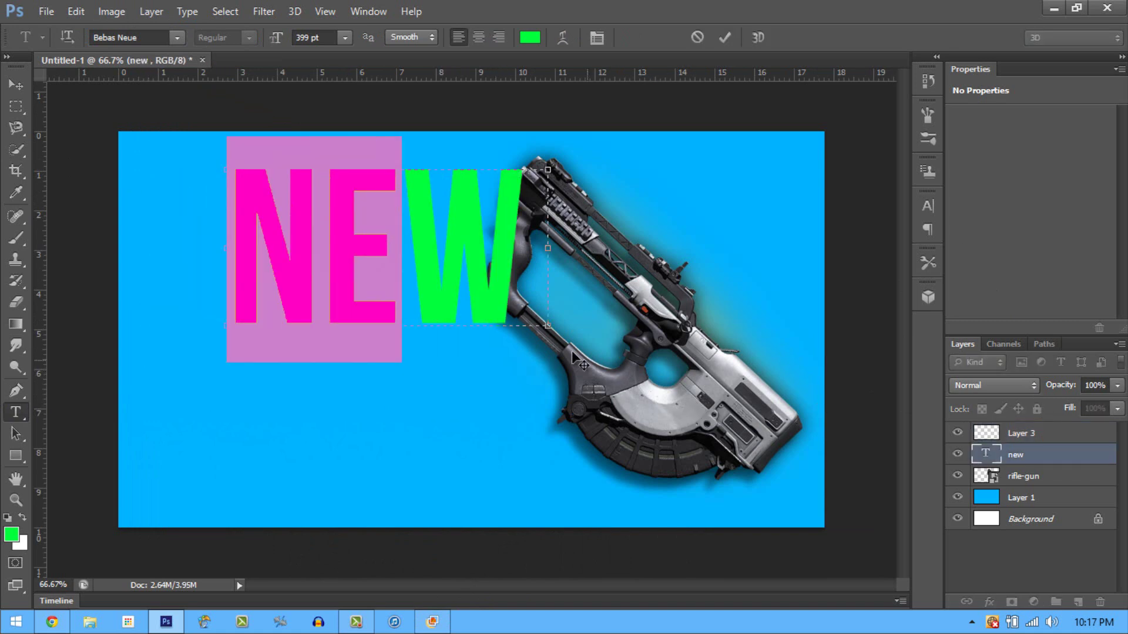
key(Escape)
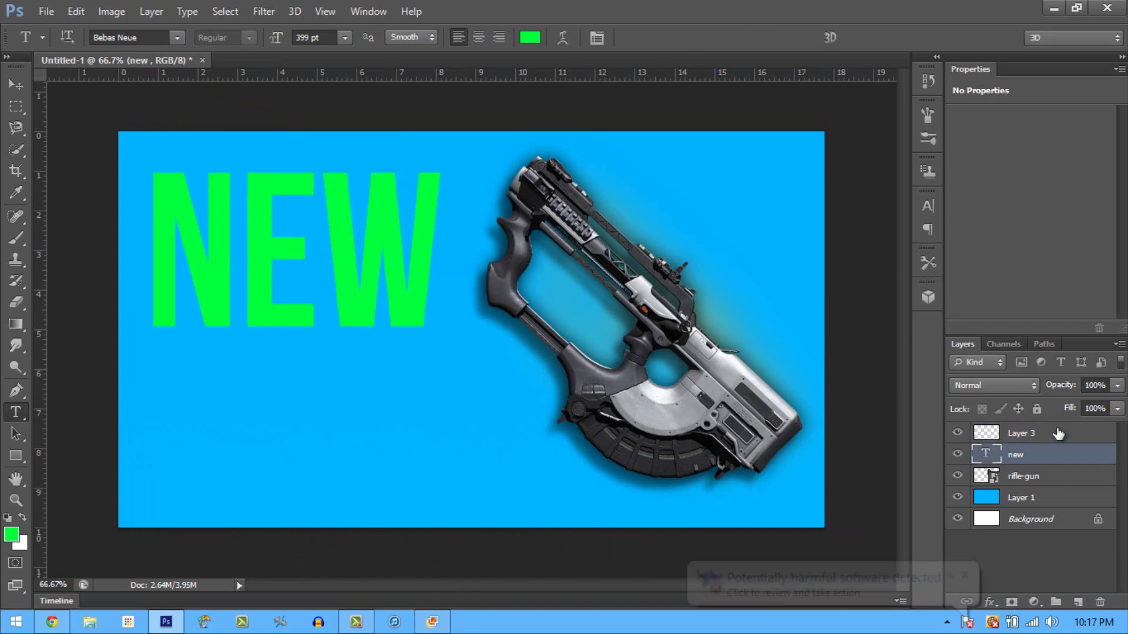
click(1057, 434)
drag(180, 406, 667, 535)
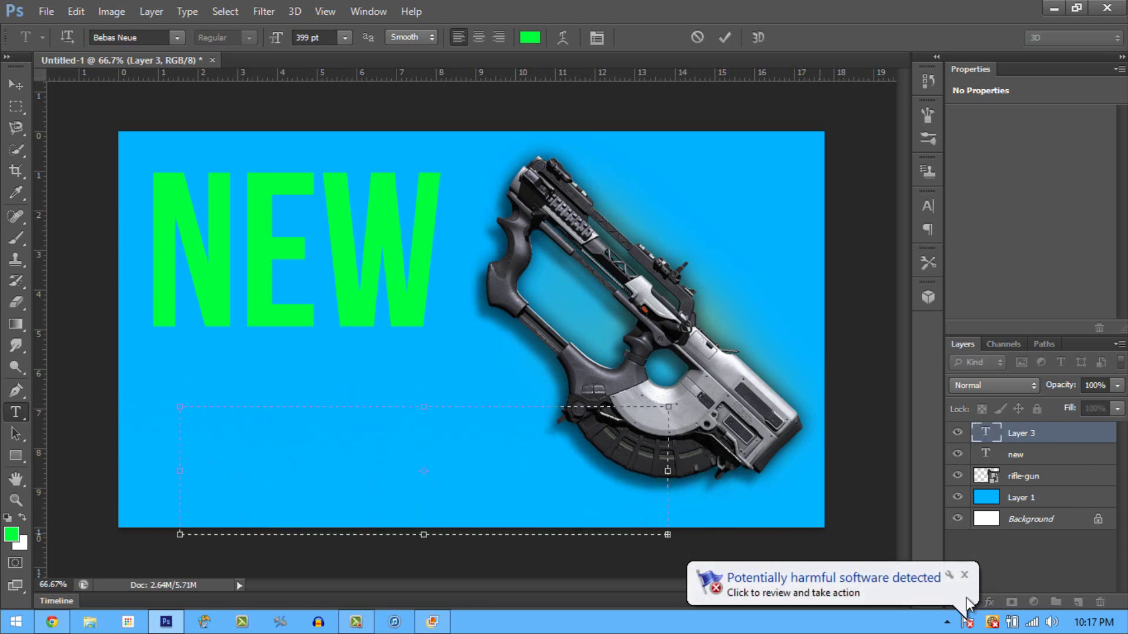
click(964, 575)
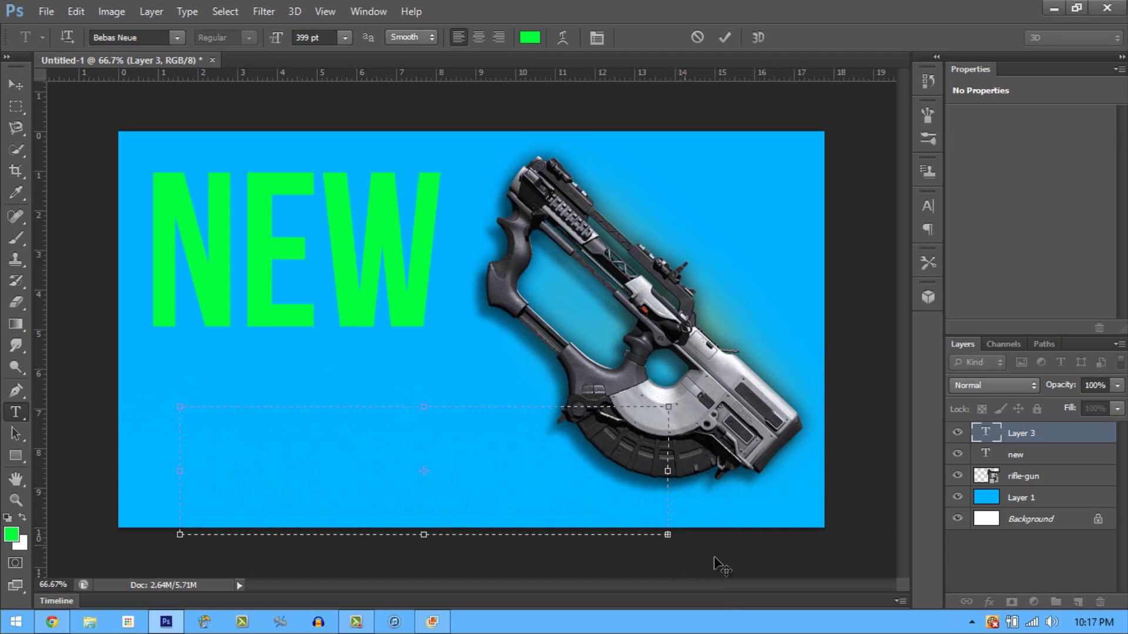
key(Escape)
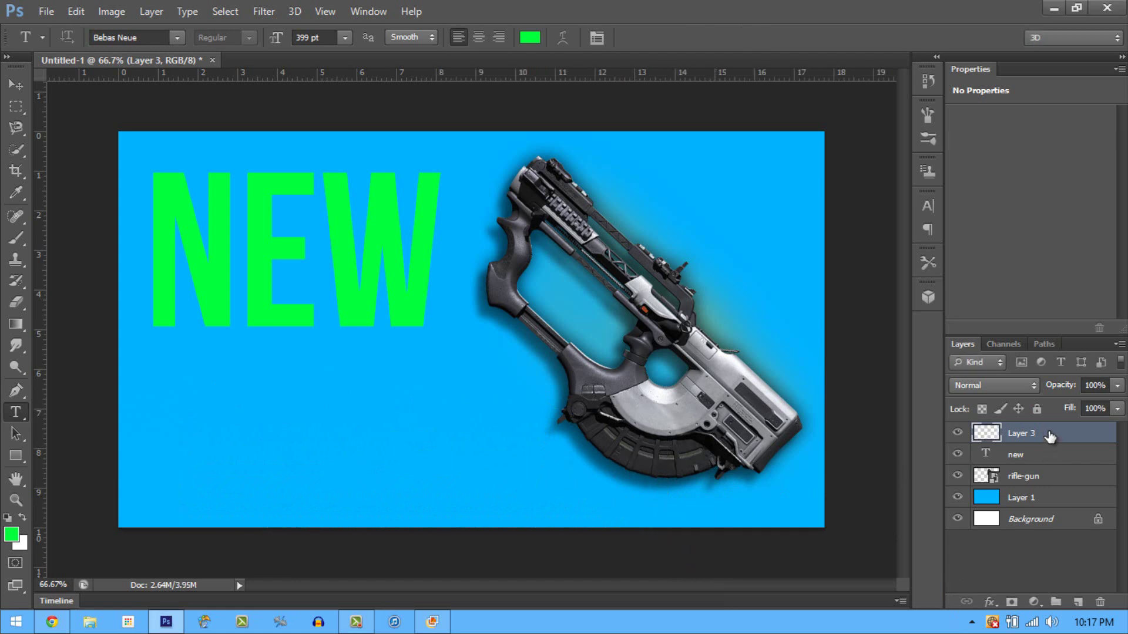
Step: Delete the empty Layer 3 and duplicate the NEW text layer within the same document
right_click(1050, 452)
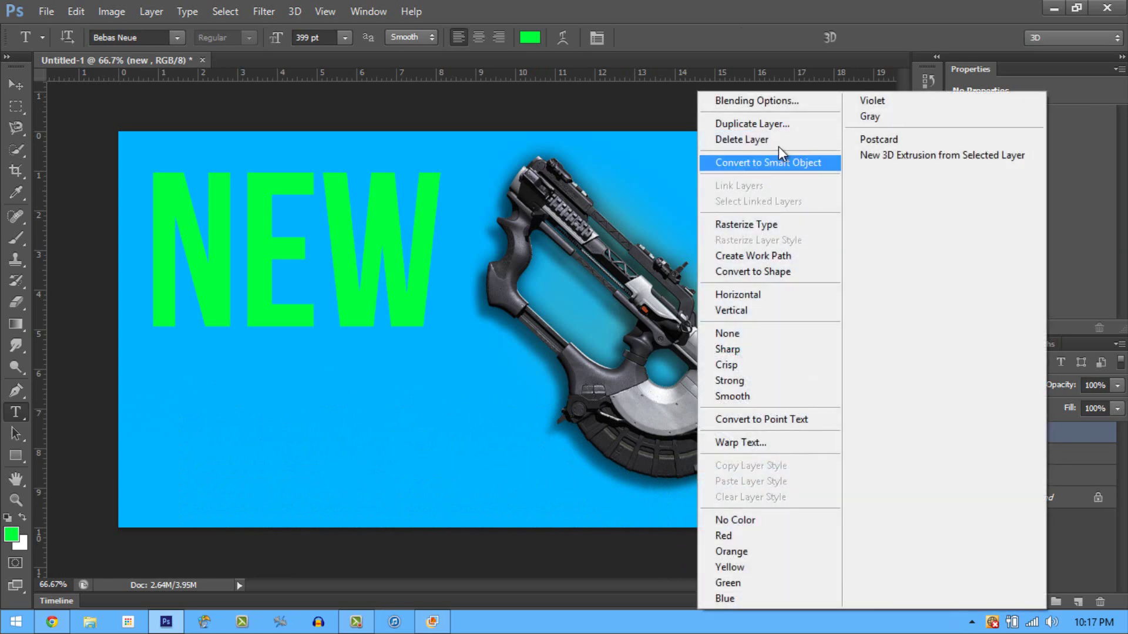
click(771, 127)
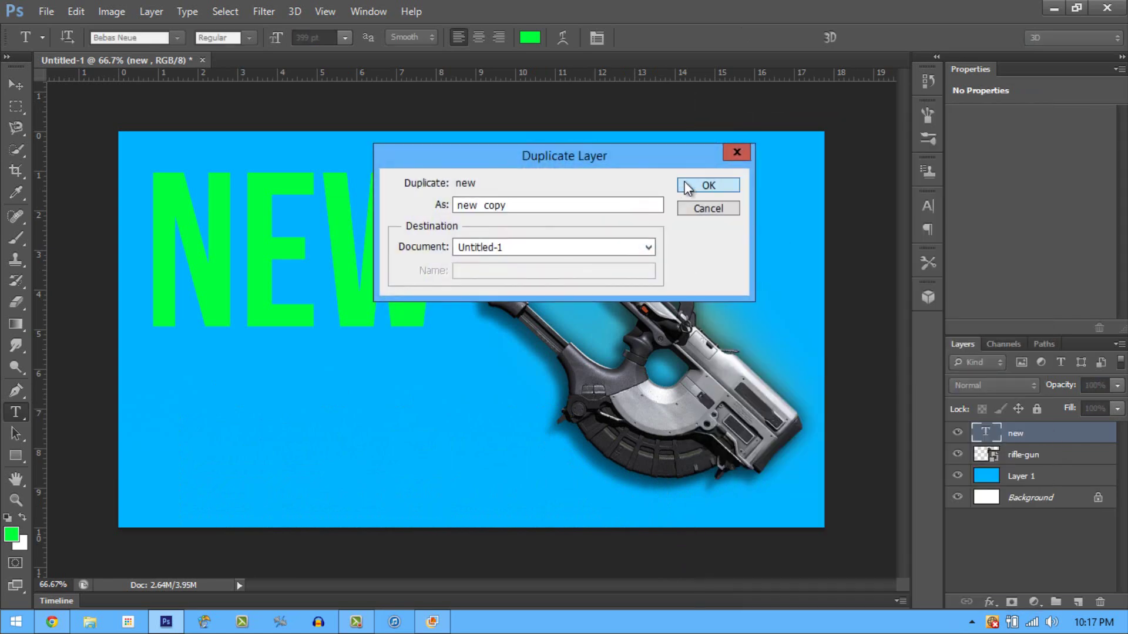
click(687, 187)
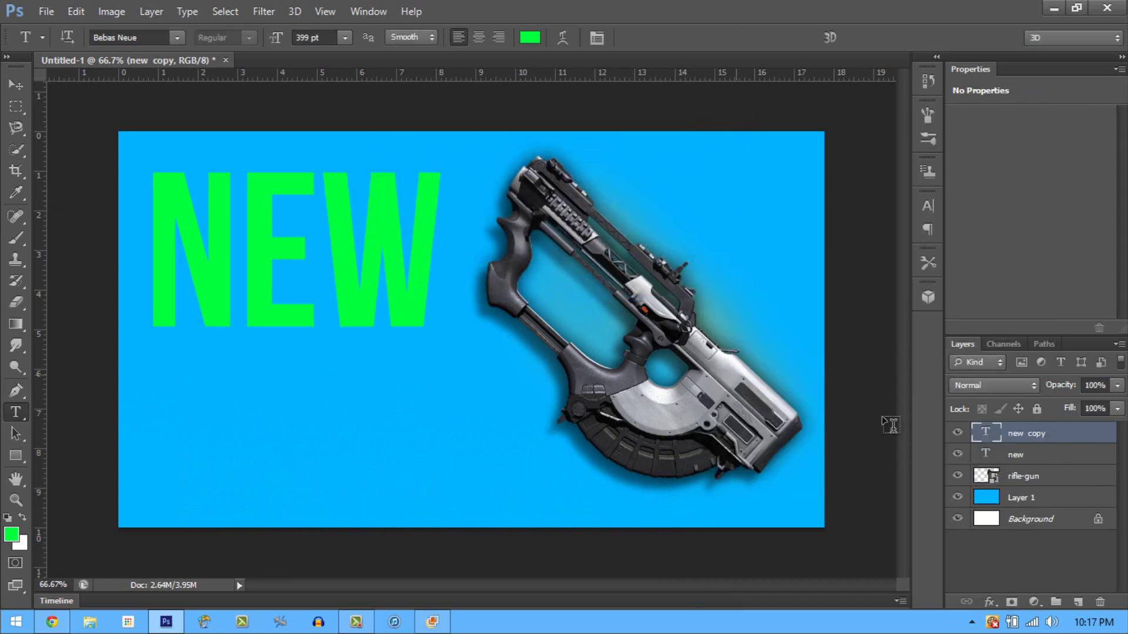
click(372, 263)
drag(435, 266, 183, 278)
text(gun)
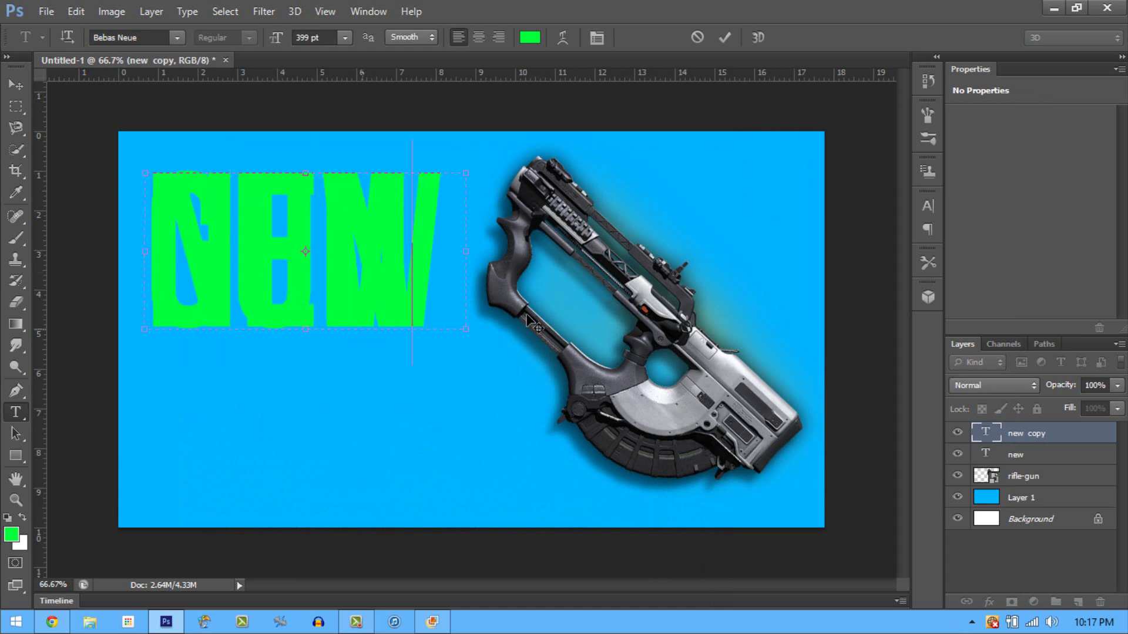
key(Escape)
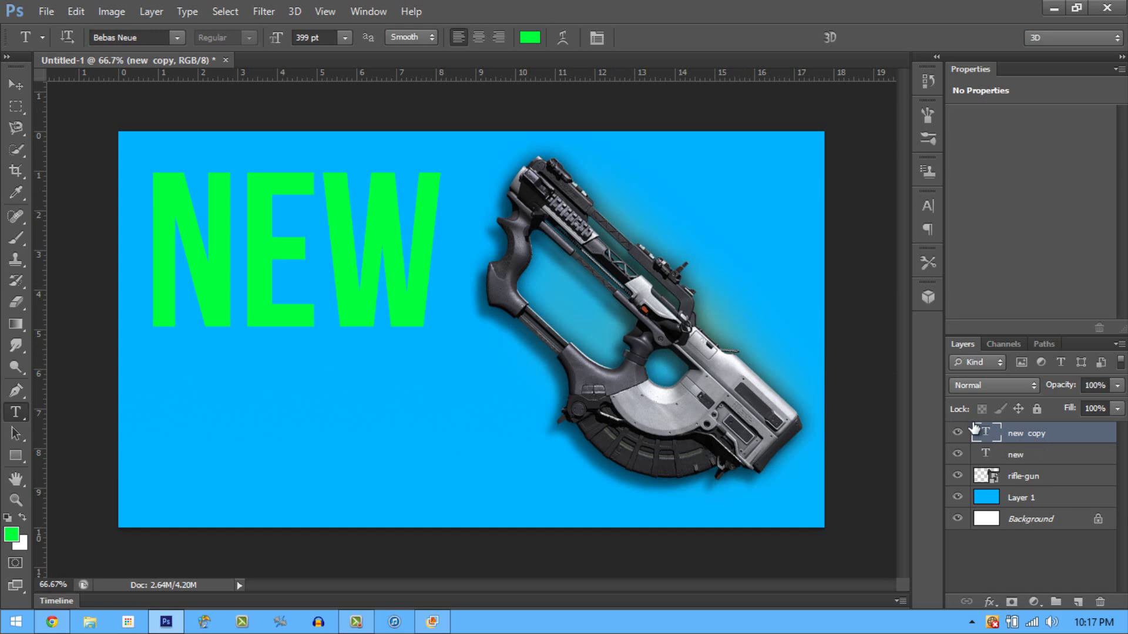
Step: Replace the duplicated text layer's wording with "gun" and accept the edit
drag(441, 281, 131, 322)
text(gun)
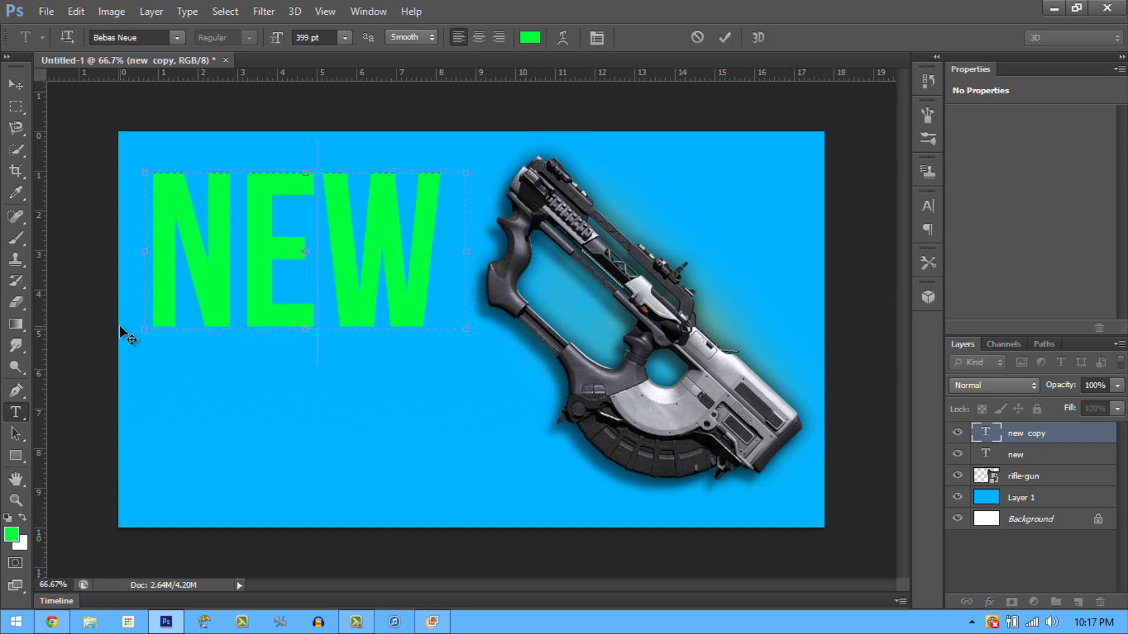
click(1055, 462)
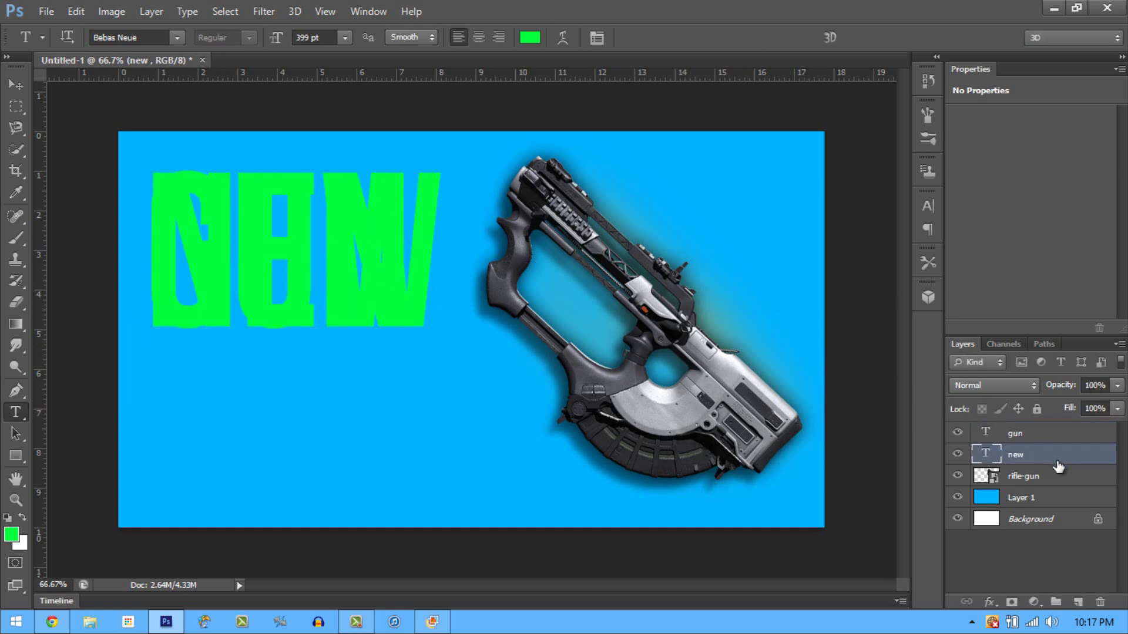
Step: Move the GUN text directly below NEW, and shift the NEW text slightly up and to the right
click(1052, 438)
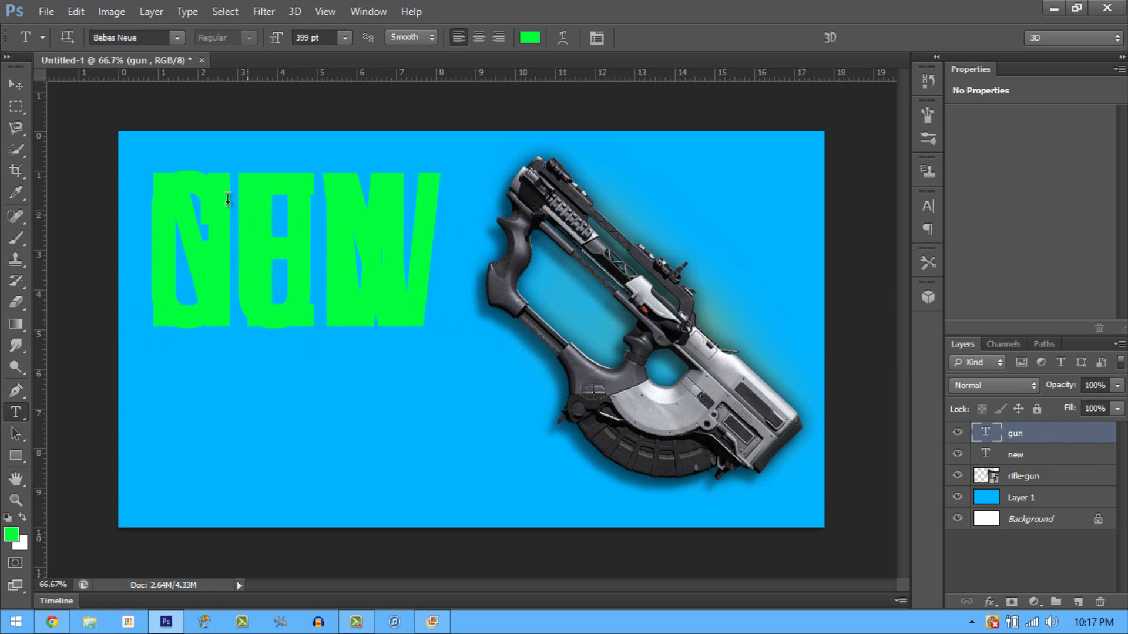
drag(368, 252, 397, 378)
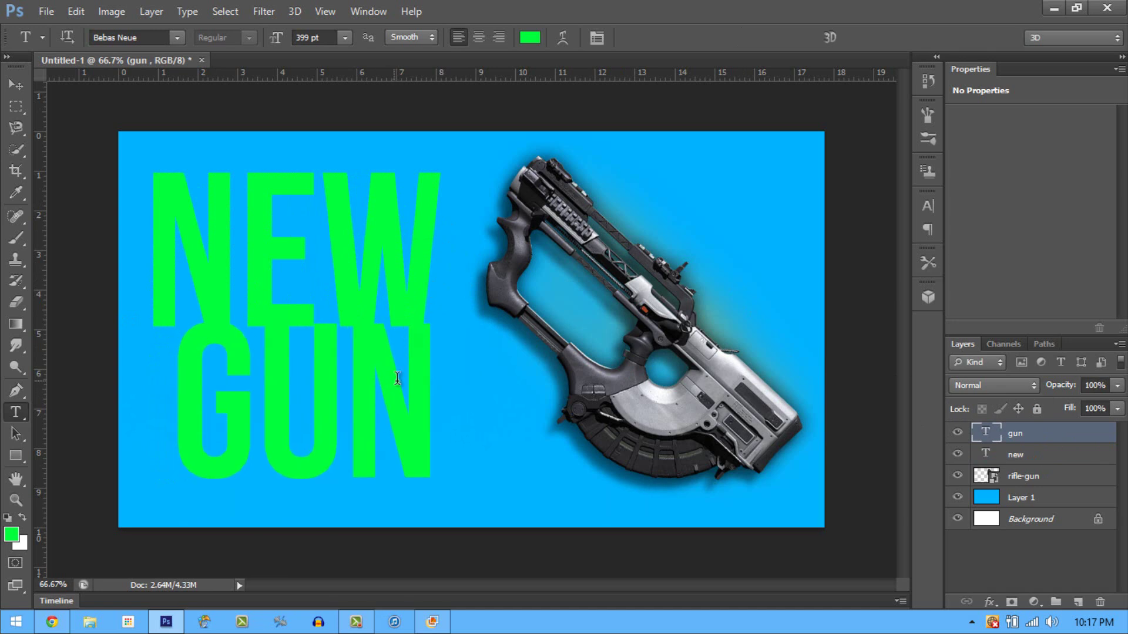
click(1013, 451)
drag(425, 248, 428, 248)
Step: Compare the text placement with the reference thumbnail in Photo Gallery and return to Photoshop
click(433, 622)
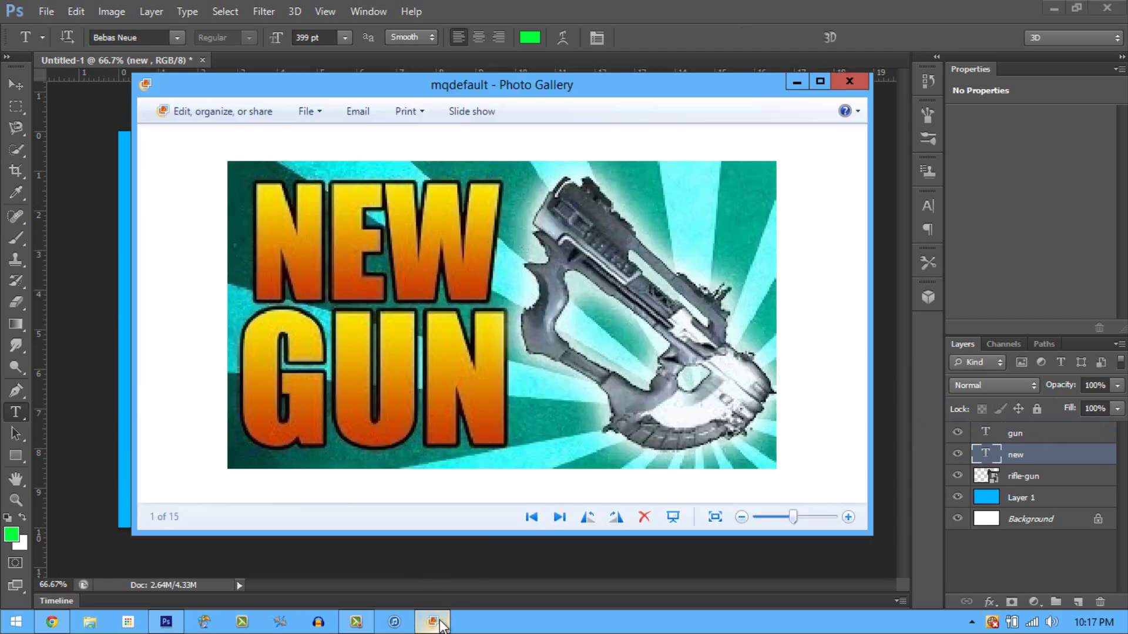
click(434, 622)
click(434, 623)
click(433, 623)
click(433, 623)
click(434, 622)
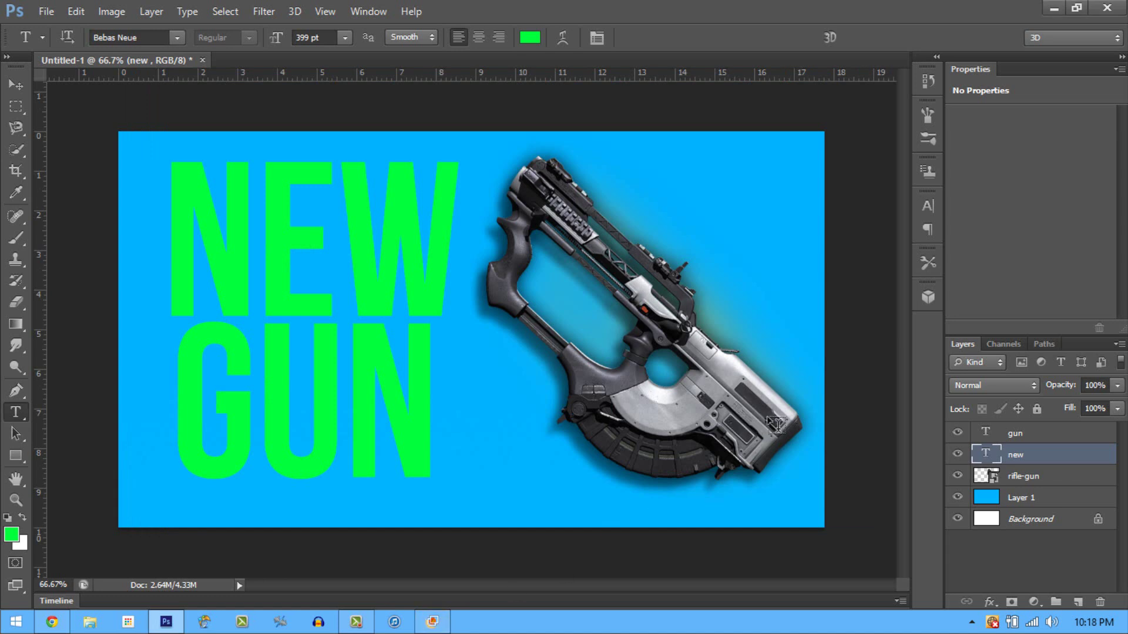
Step: Check the reference thumbnail in Photo Gallery, and add an empty layer directly below the rifle-gun layer in Photoshop
click(433, 624)
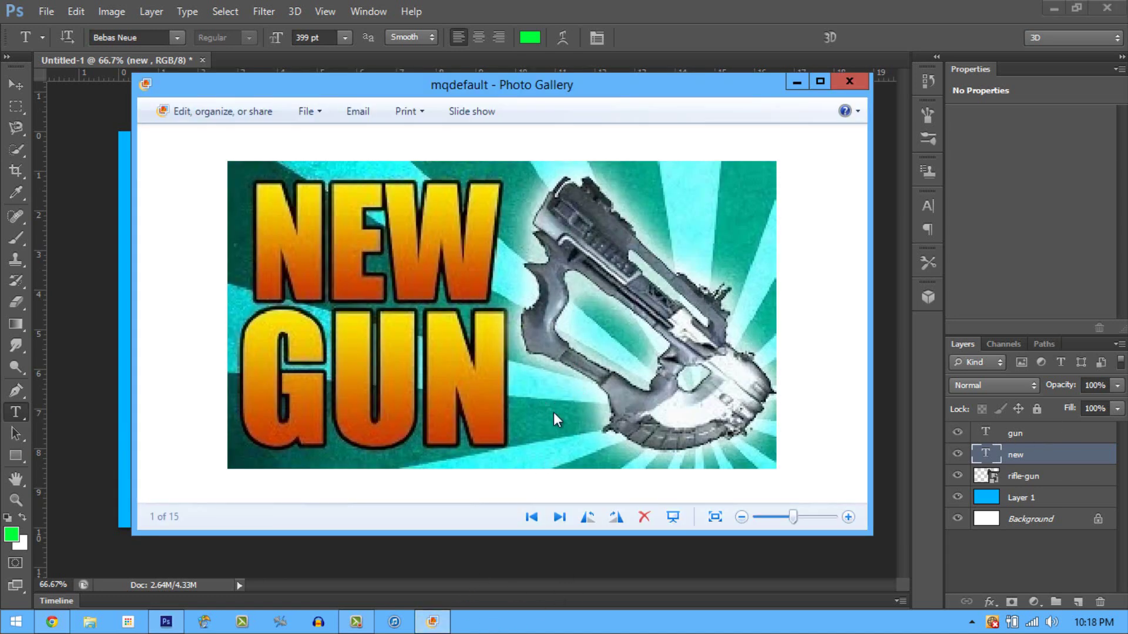
click(795, 82)
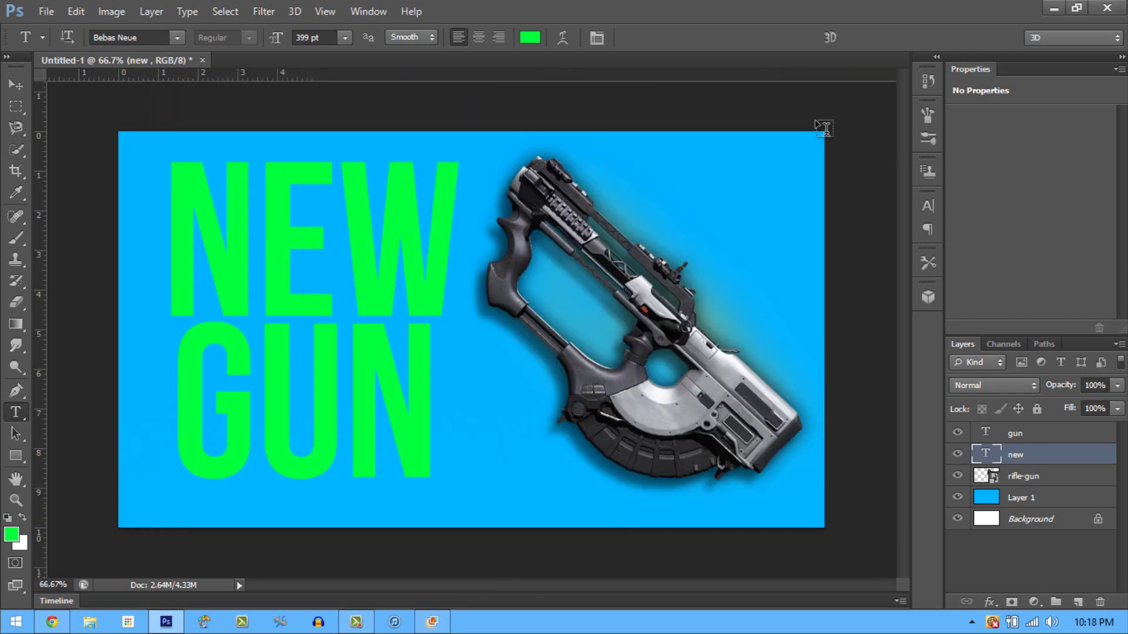
click(1038, 434)
click(1077, 602)
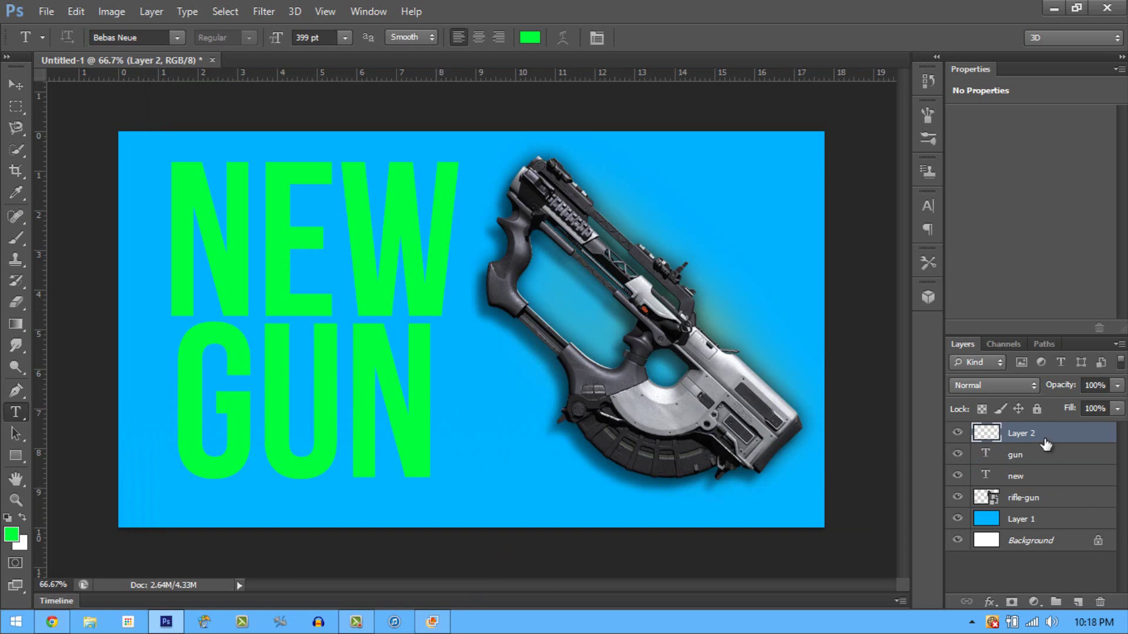
drag(1046, 434, 1050, 499)
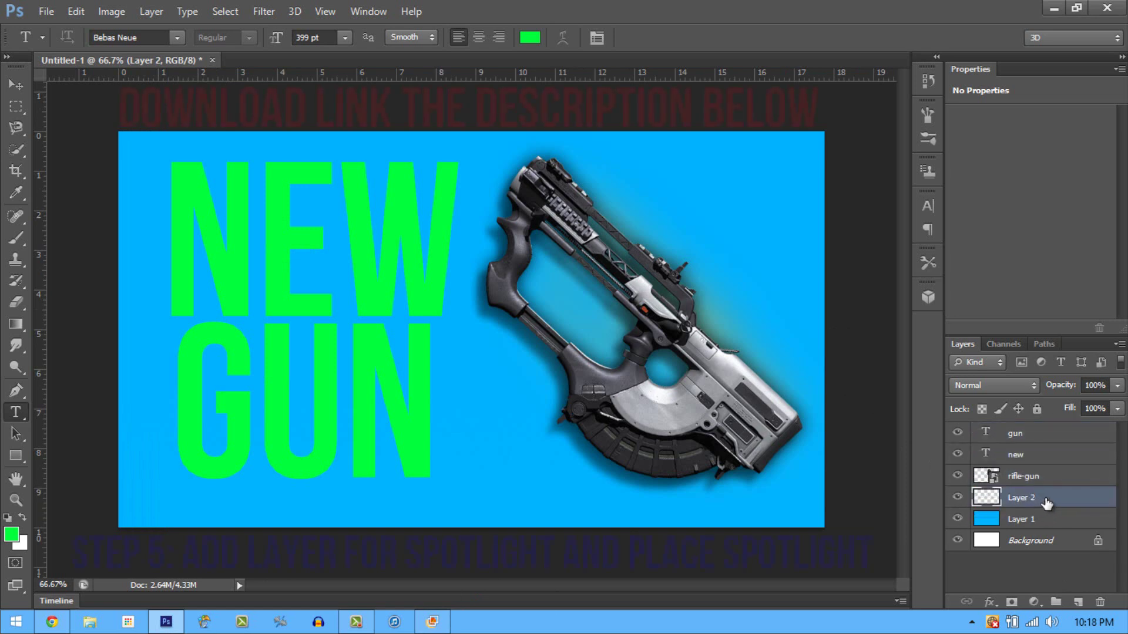
Step: Close the image-search page in Chrome, view the star.png download page and the reference thumbnail's burst, and return to Photoshop
click(51, 622)
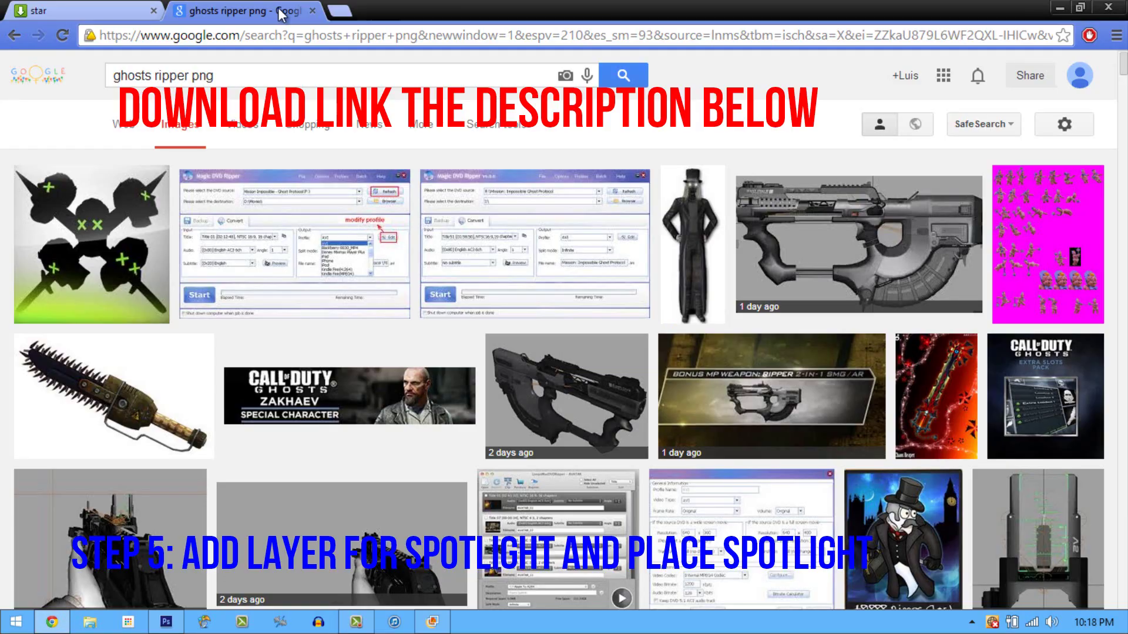
click(312, 10)
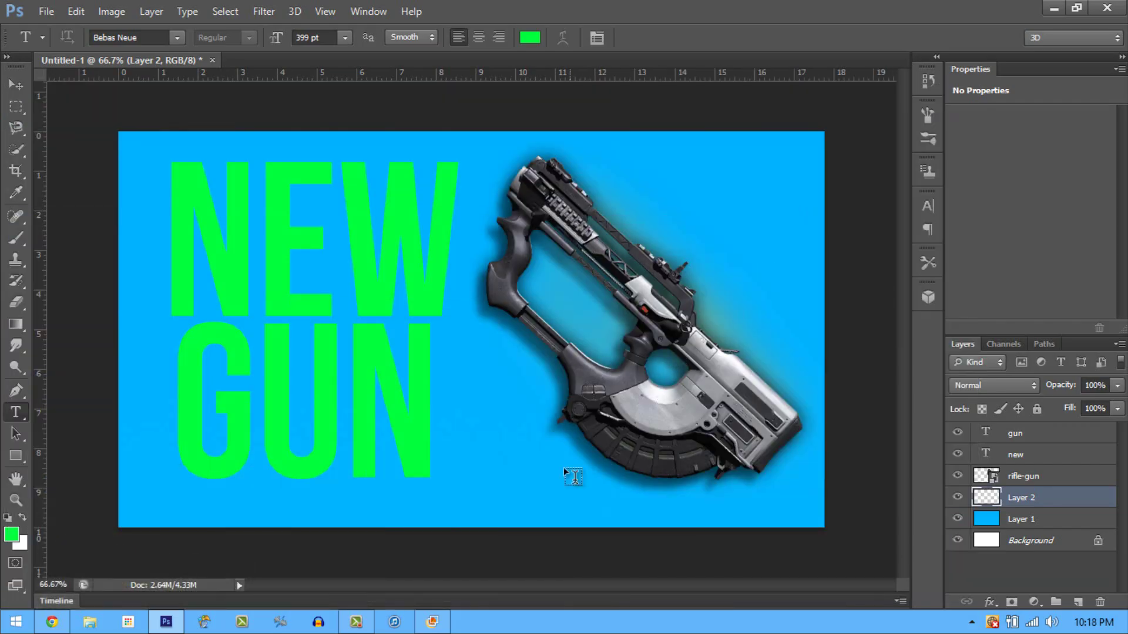
click(447, 626)
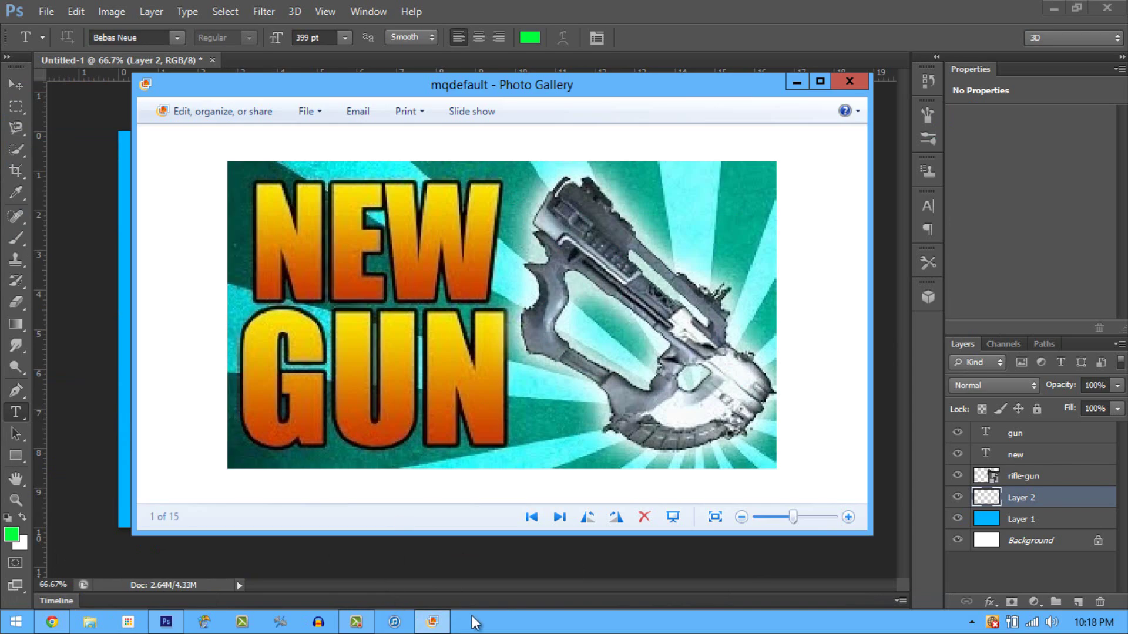
click(418, 618)
click(52, 622)
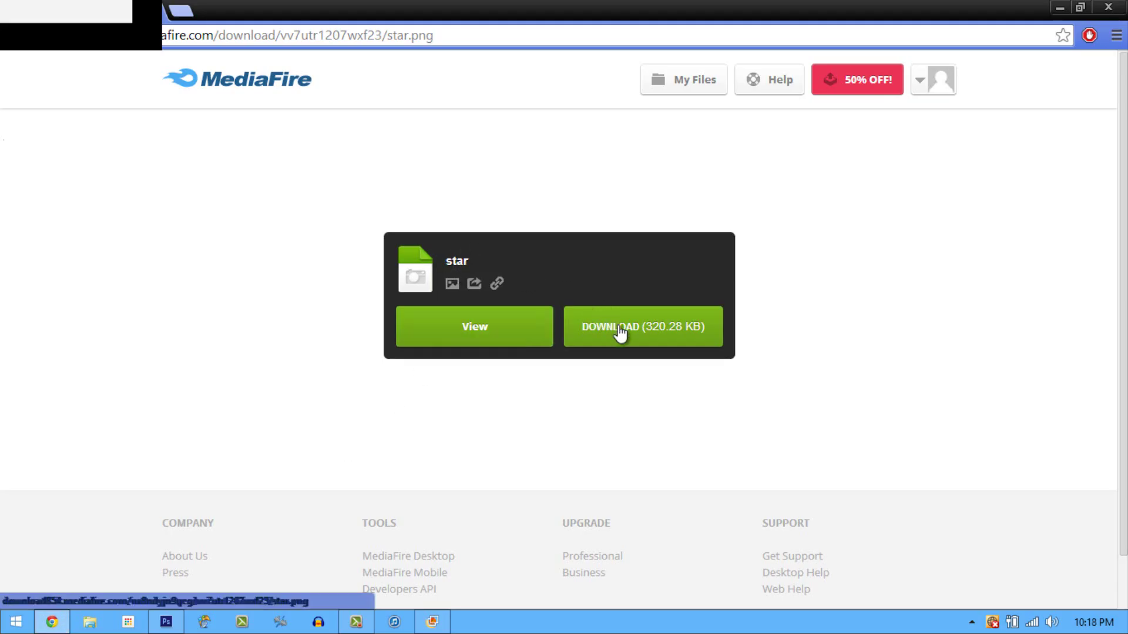
click(432, 621)
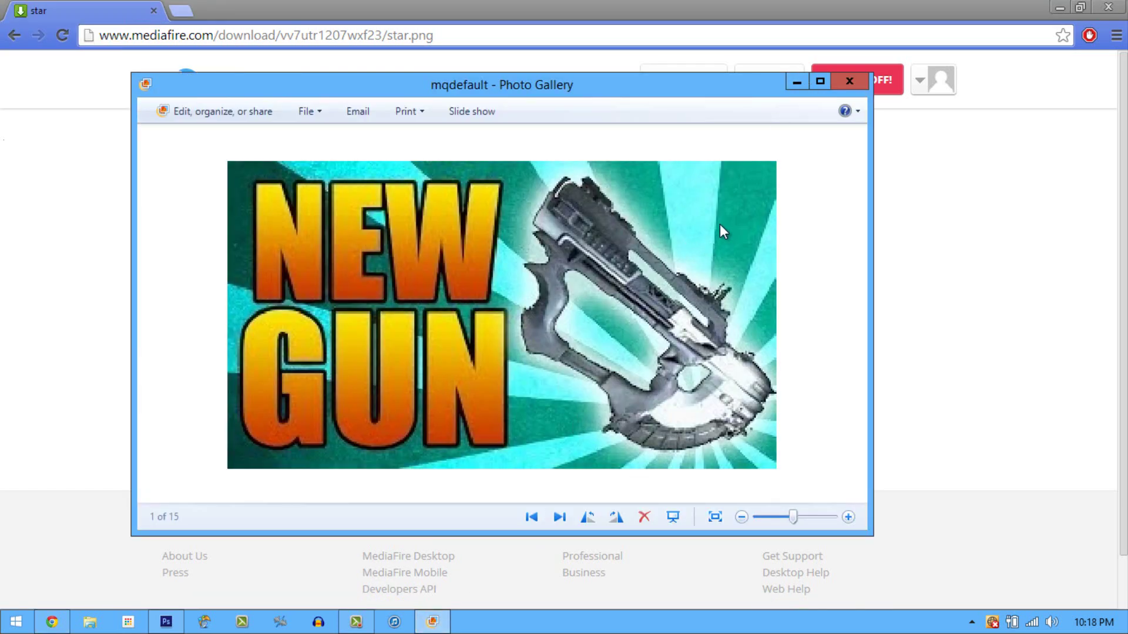
click(797, 83)
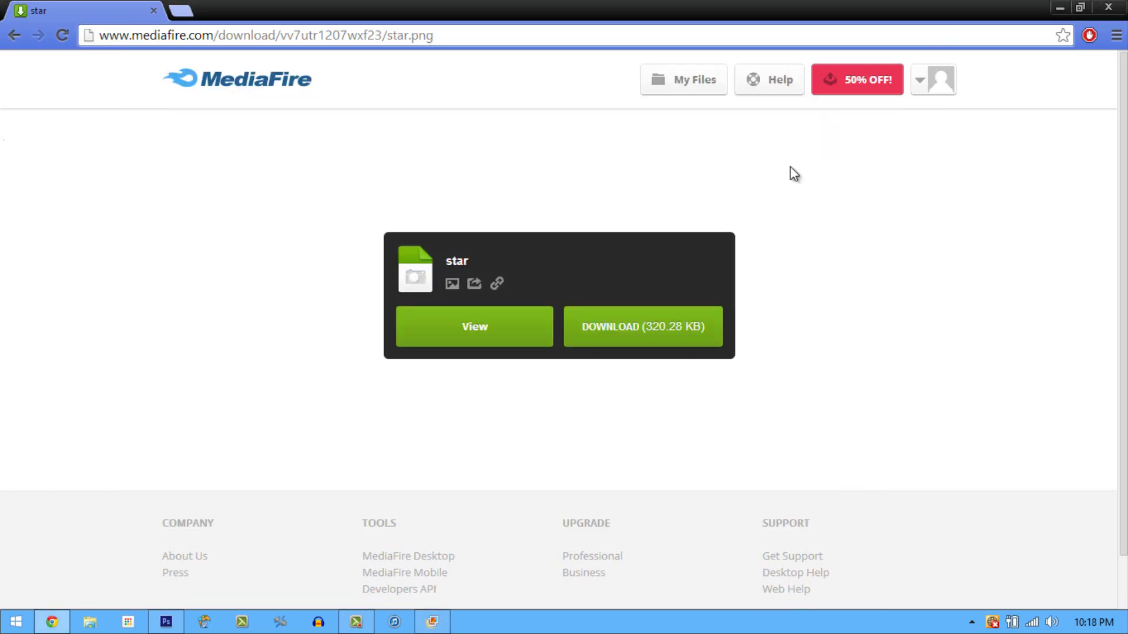
click(1060, 8)
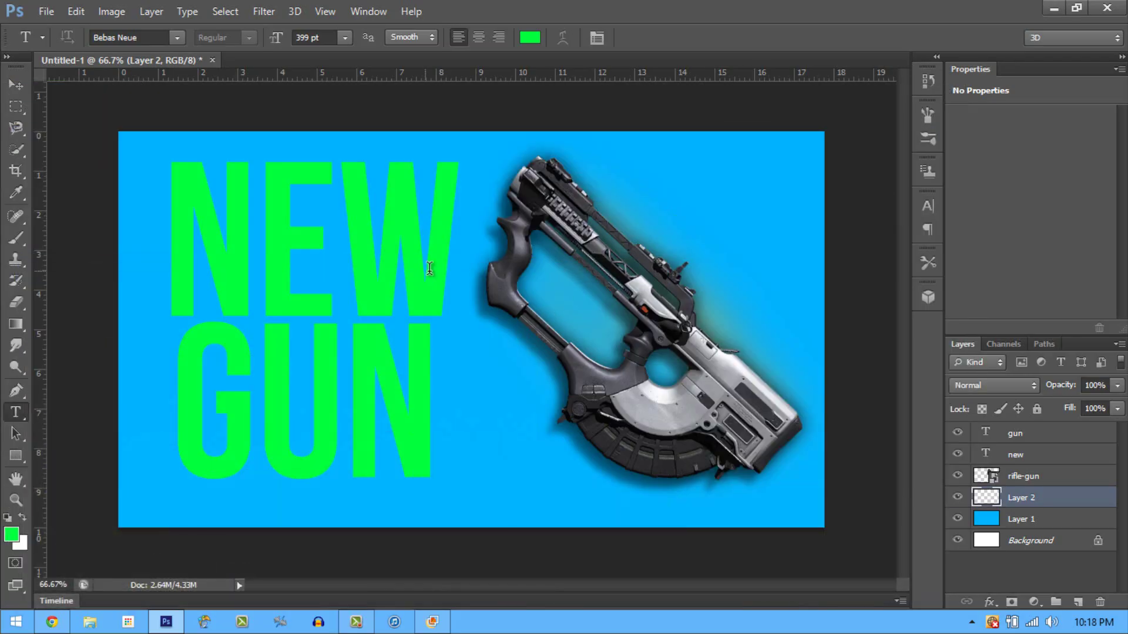
Step: Place the star image from the Pictures library into the document
click(47, 11)
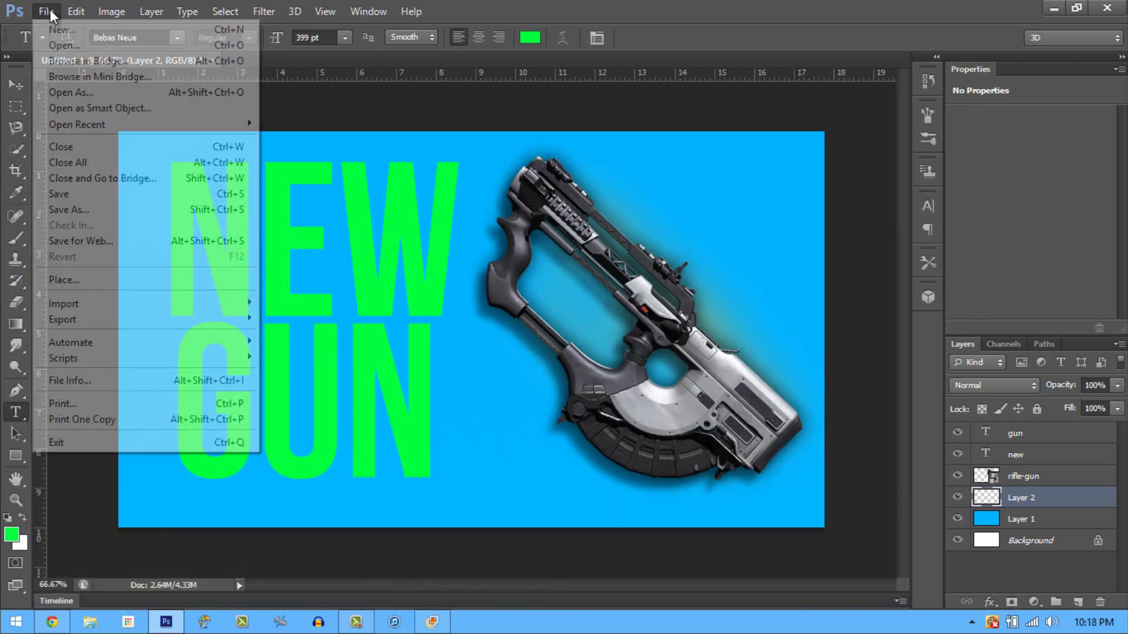
click(114, 276)
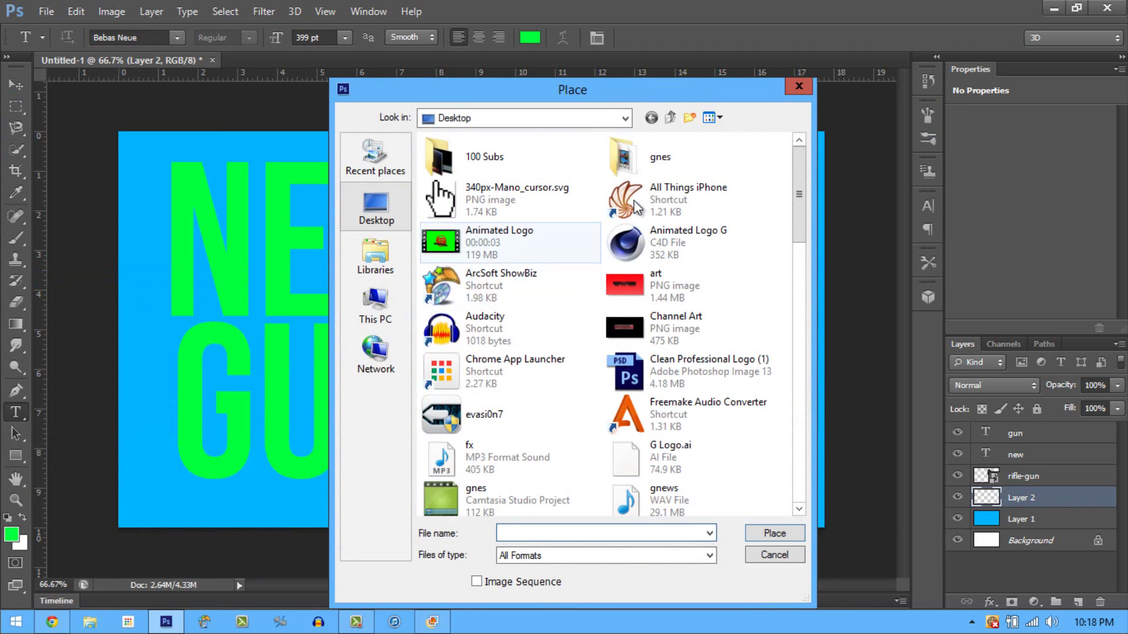
click(376, 257)
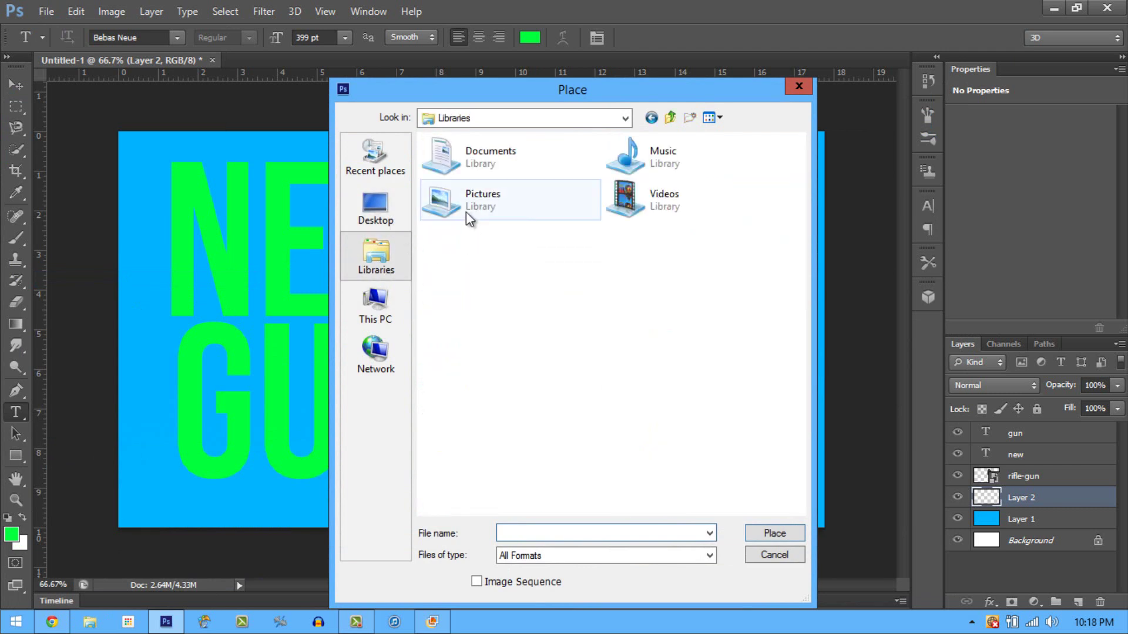
double_click(466, 213)
click(530, 531)
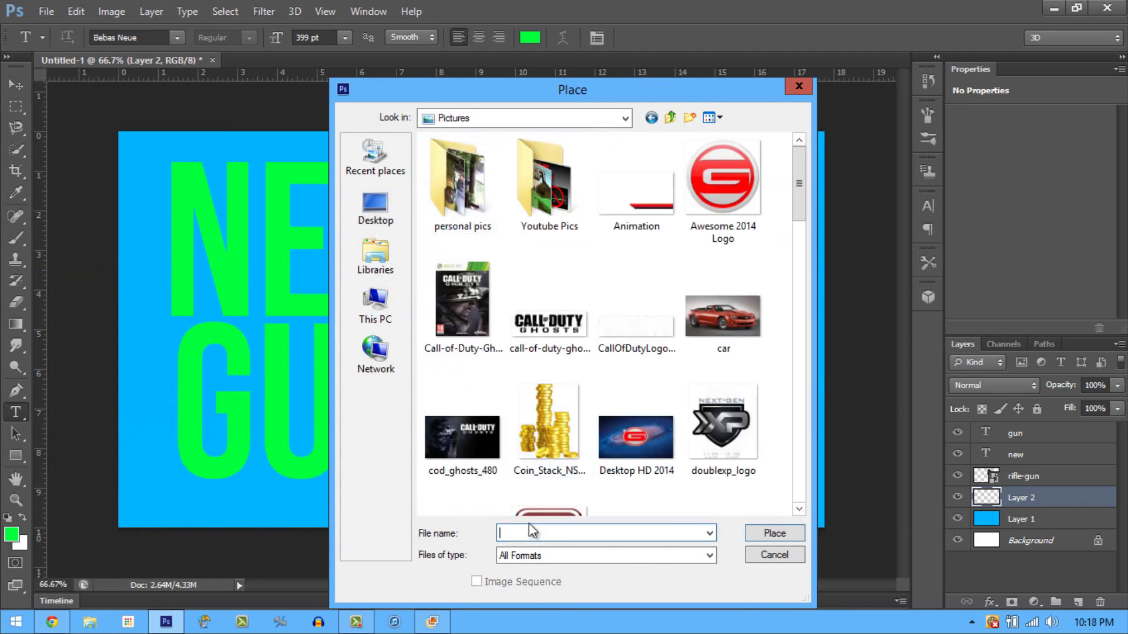
text(st)
click(577, 545)
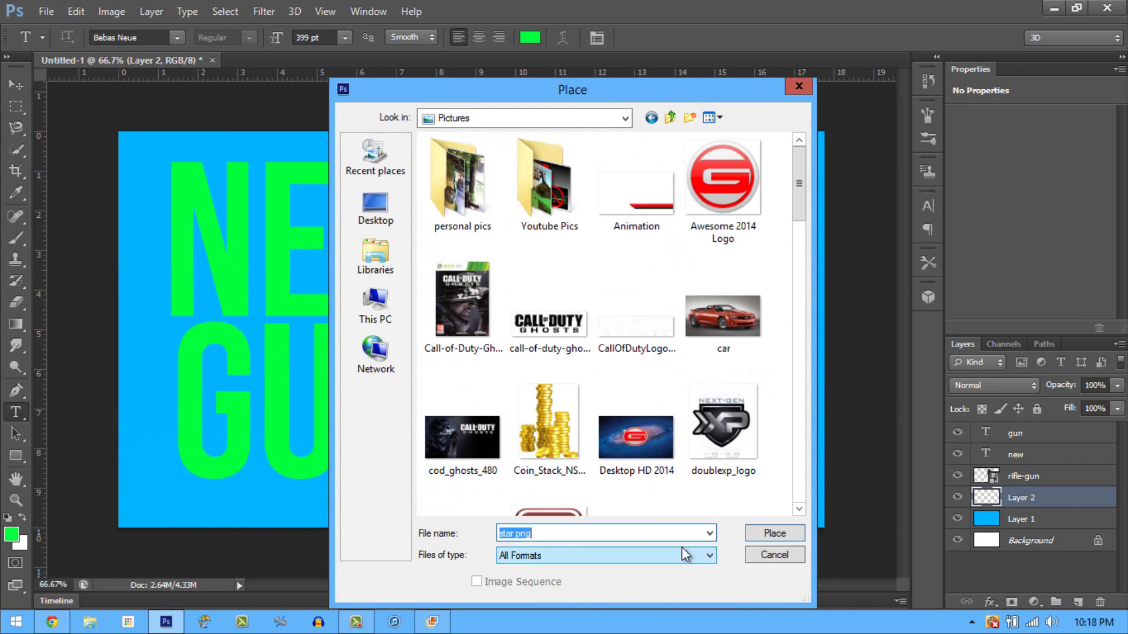
drag(799, 200, 802, 456)
click(640, 285)
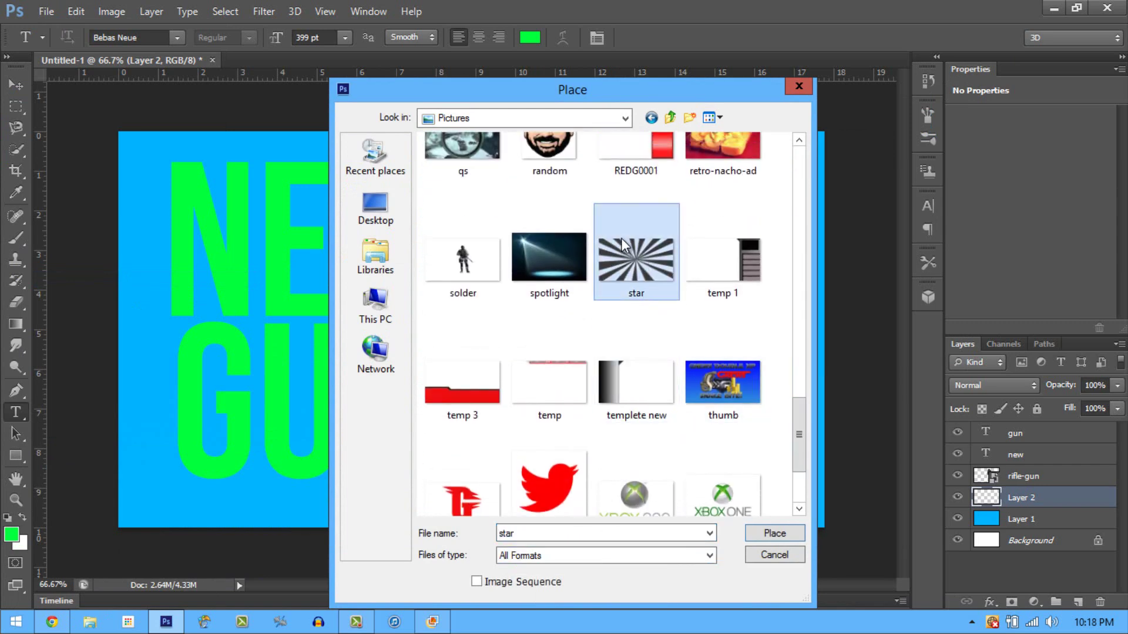
click(769, 534)
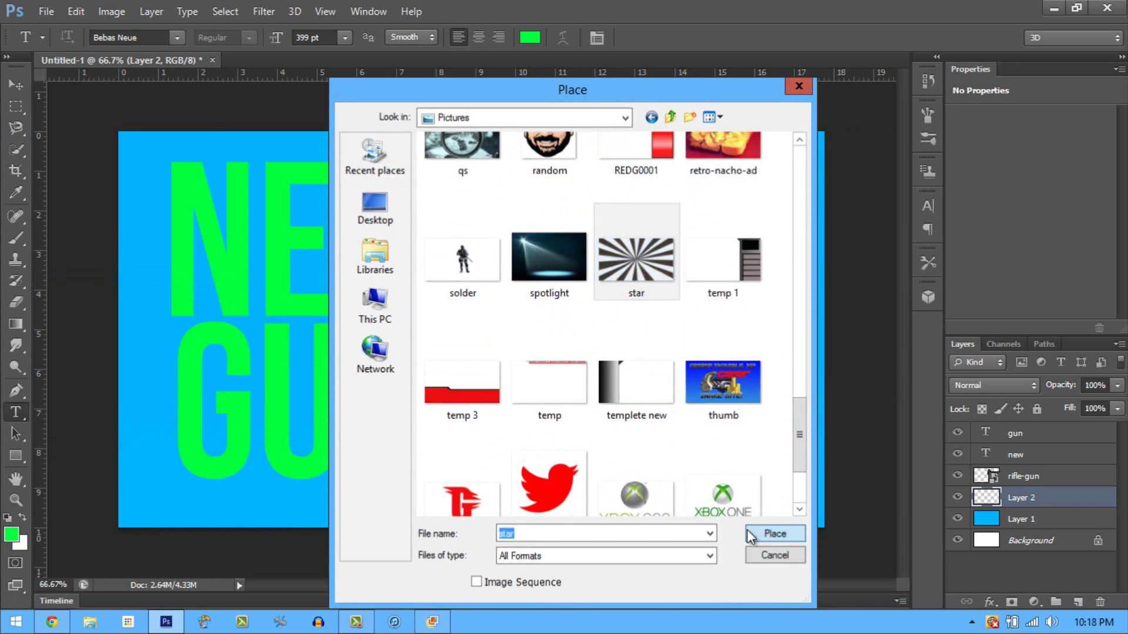
Step: Enlarge the star burst to about 163% width and 135% height, covering the canvas with its centre behind the gun
drag(483, 326, 707, 336)
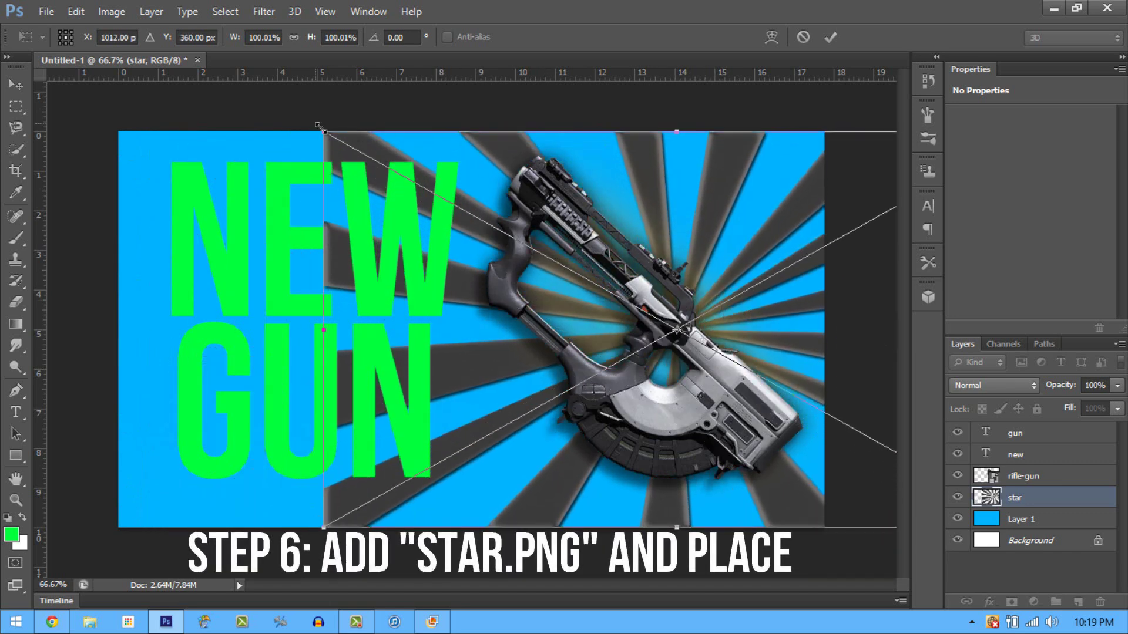
drag(322, 129, 13, 39)
drag(147, 160, 303, 219)
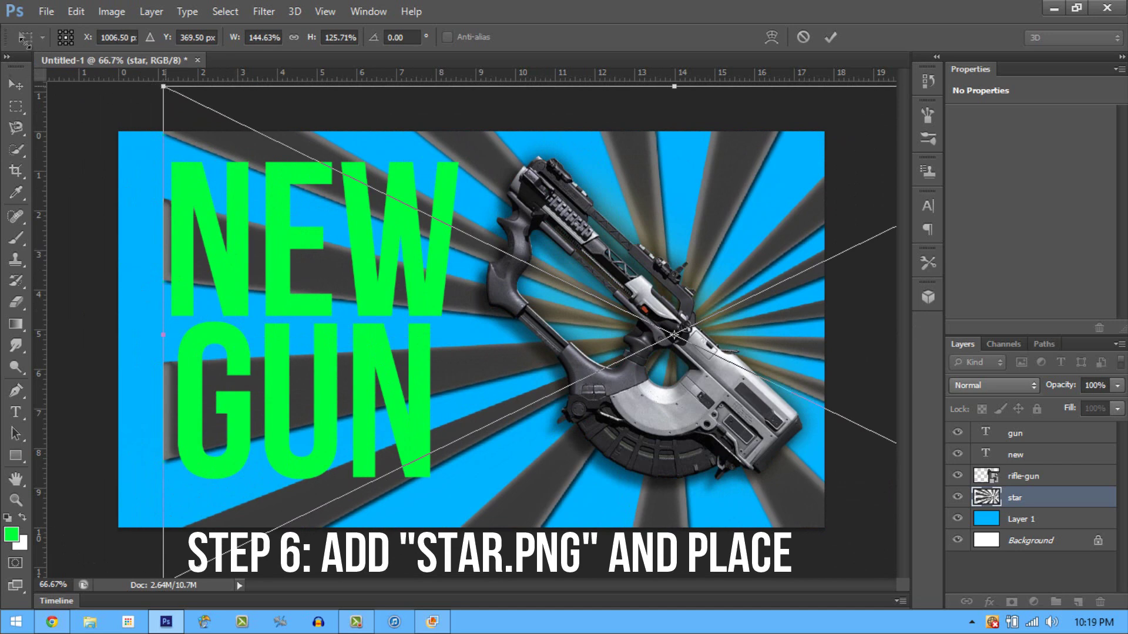
drag(170, 101, 41, 65)
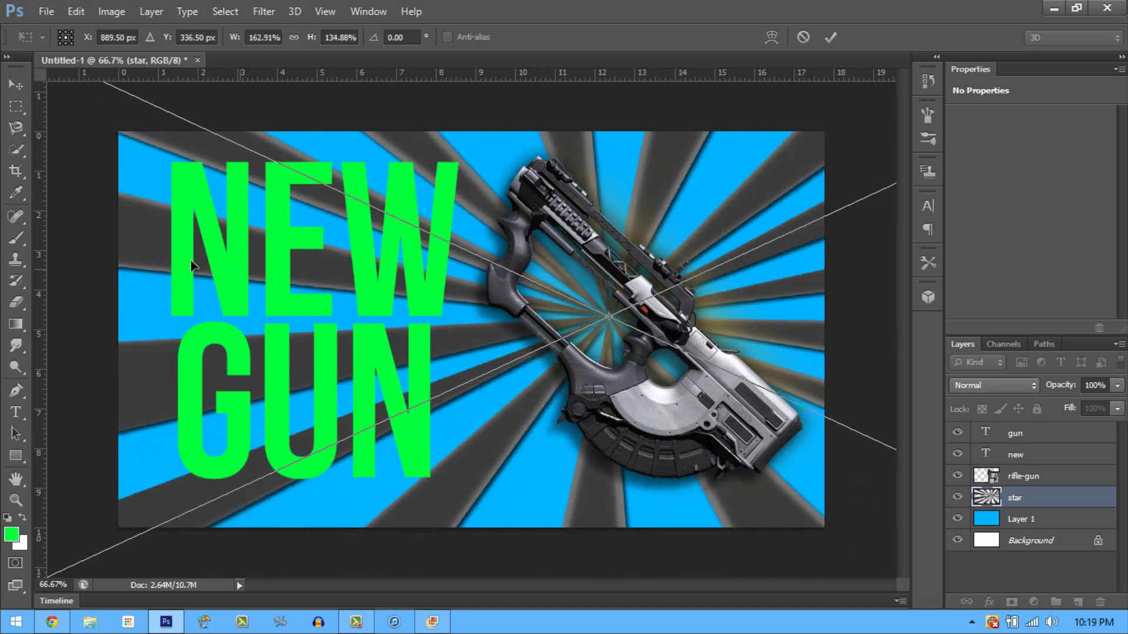
drag(725, 292, 767, 297)
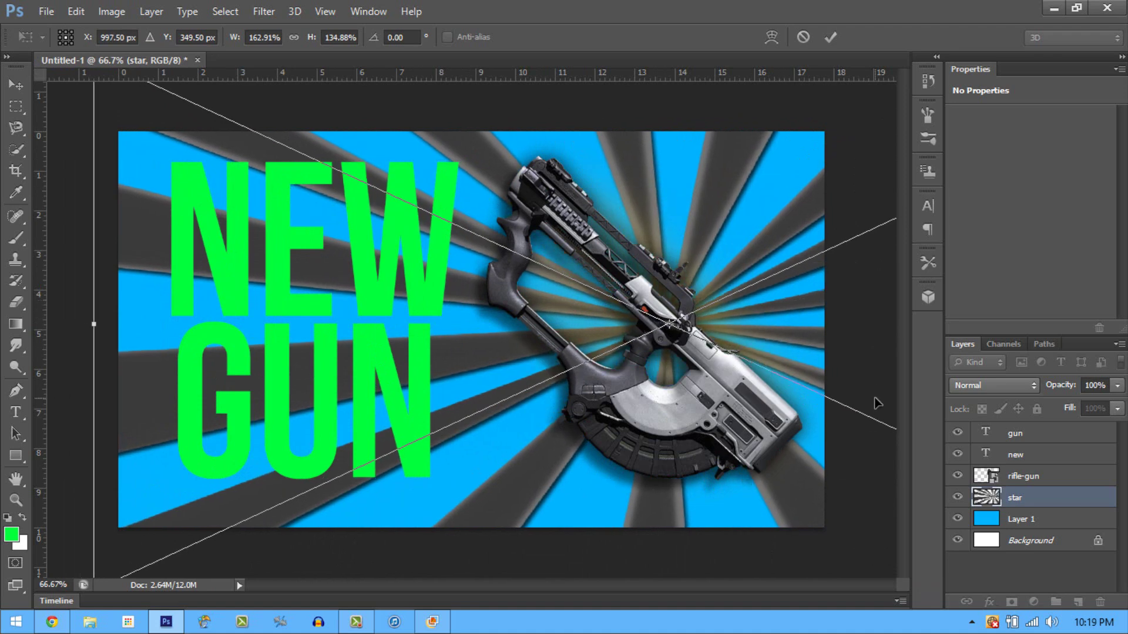
Step: Following the reference thumbnail, shift the burst's centre to the gun's lower right end, enlarge it to about 175% by 147%, and accept the placement
click(432, 621)
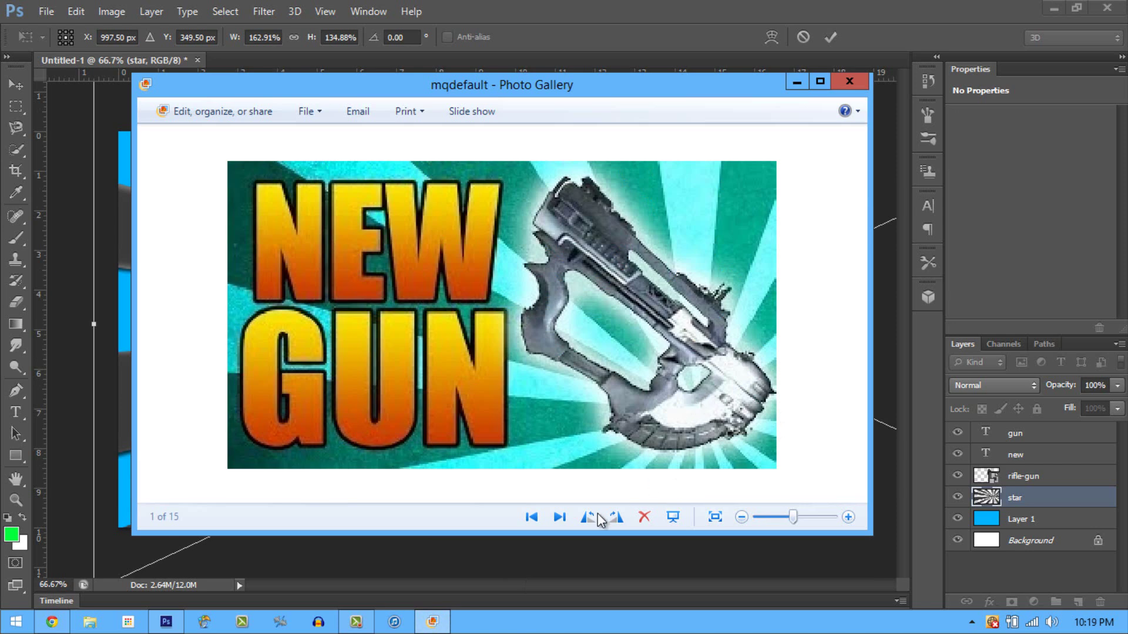
click(433, 621)
drag(781, 315, 815, 351)
drag(146, 126, 103, 111)
drag(761, 249, 773, 264)
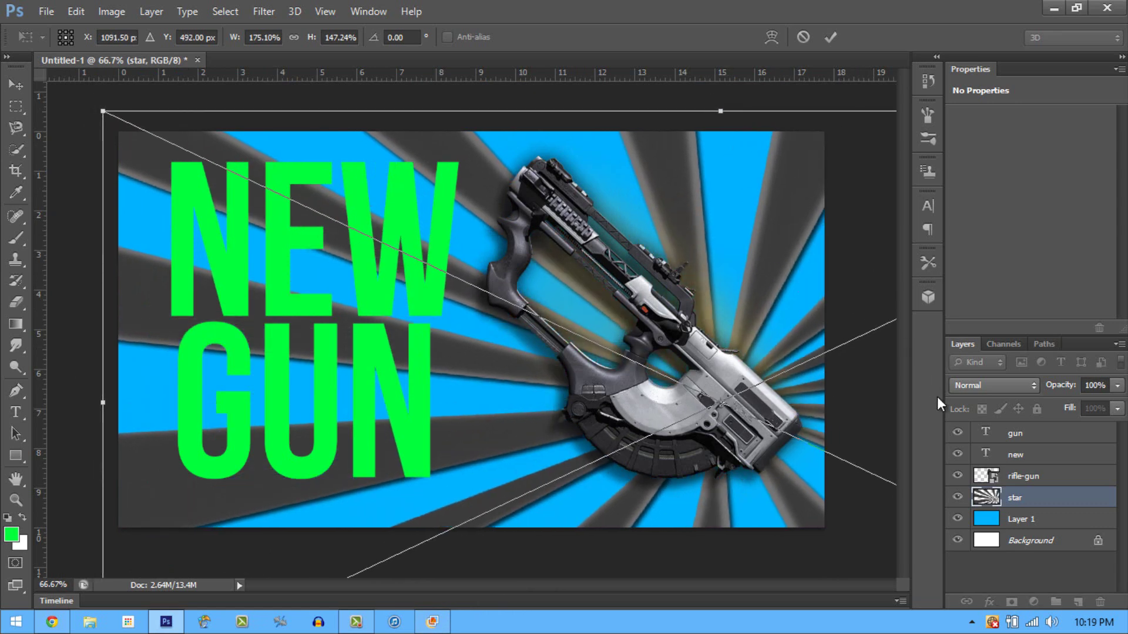
key(t)
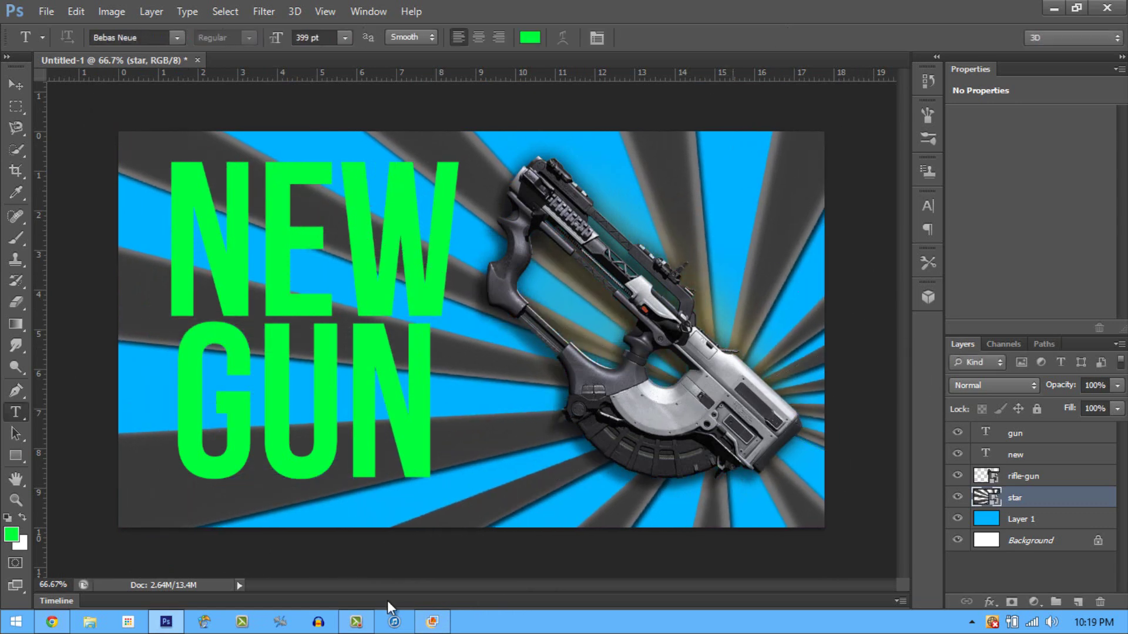
Step: Compare the burst with the reference thumbnail, and enable Drop Shadow and Color Overlay in the star layer's style
click(433, 623)
click(433, 622)
click(433, 624)
click(433, 624)
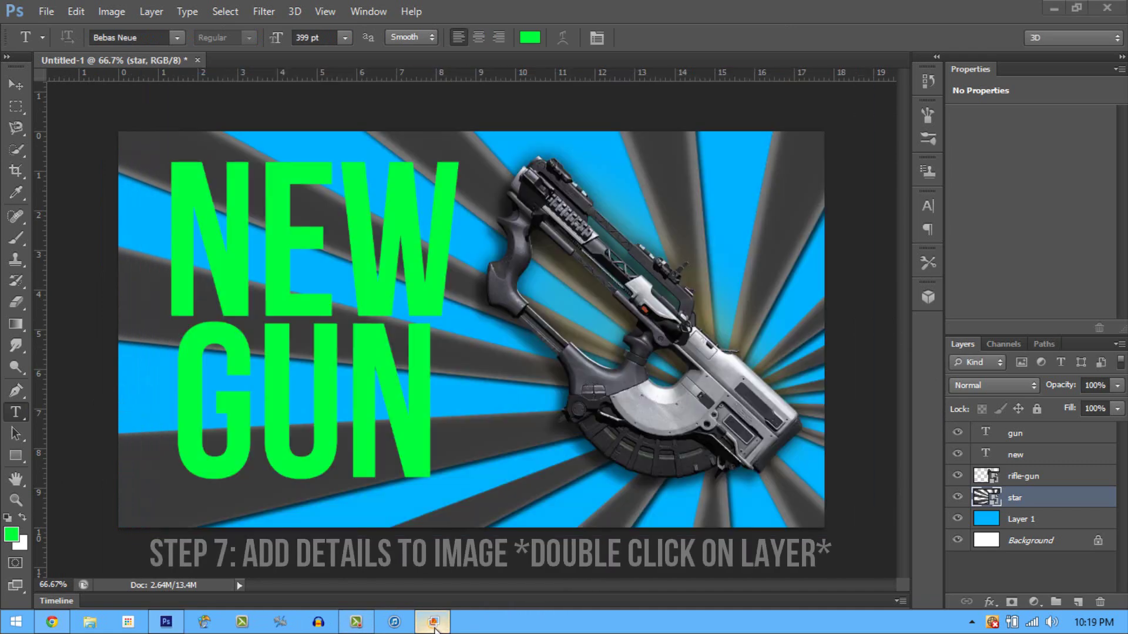
double_click(1066, 500)
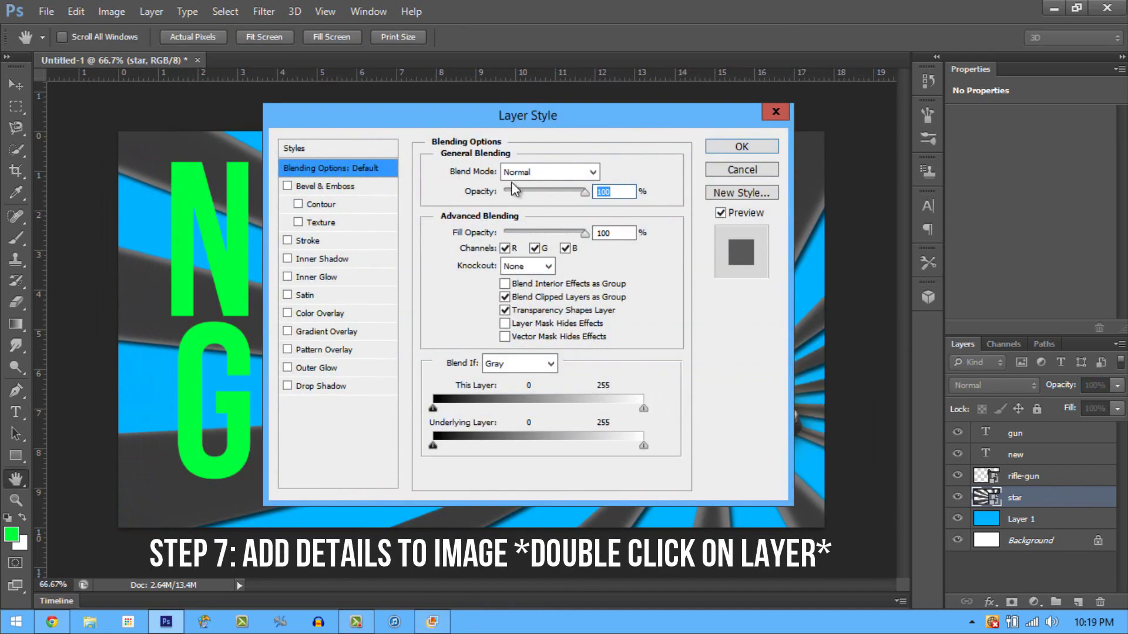
drag(528, 119, 801, 139)
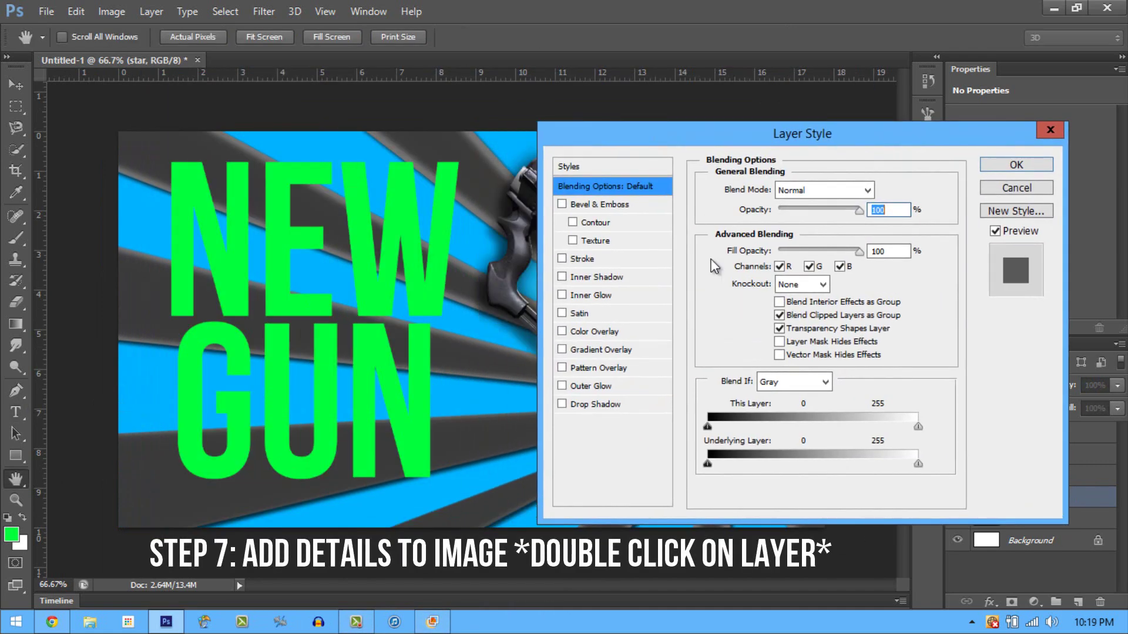
click(562, 404)
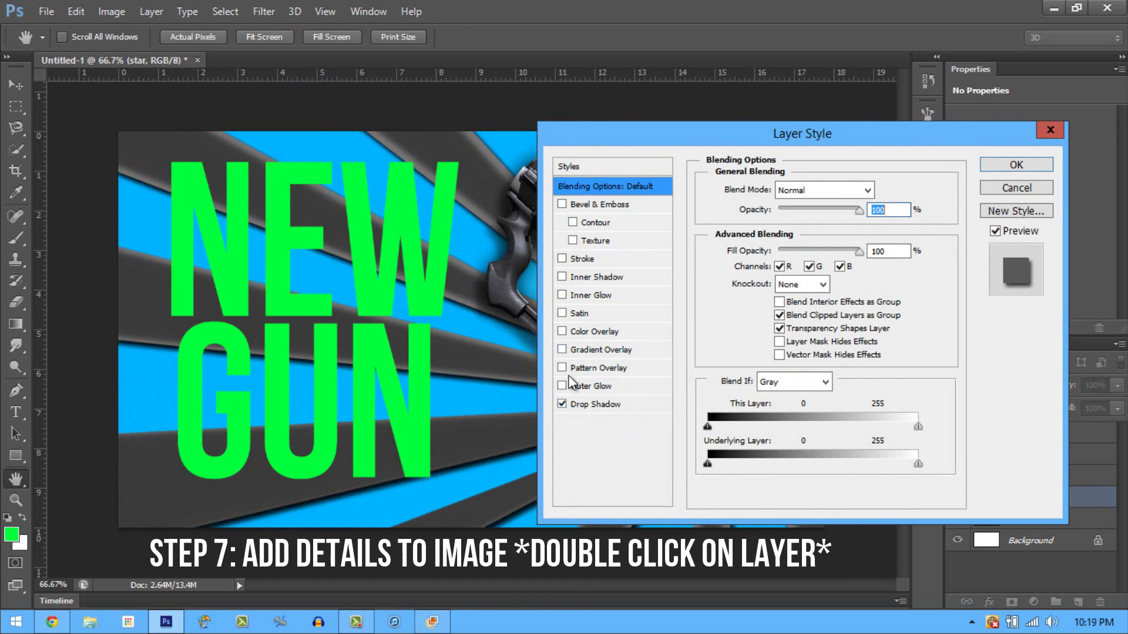
click(562, 331)
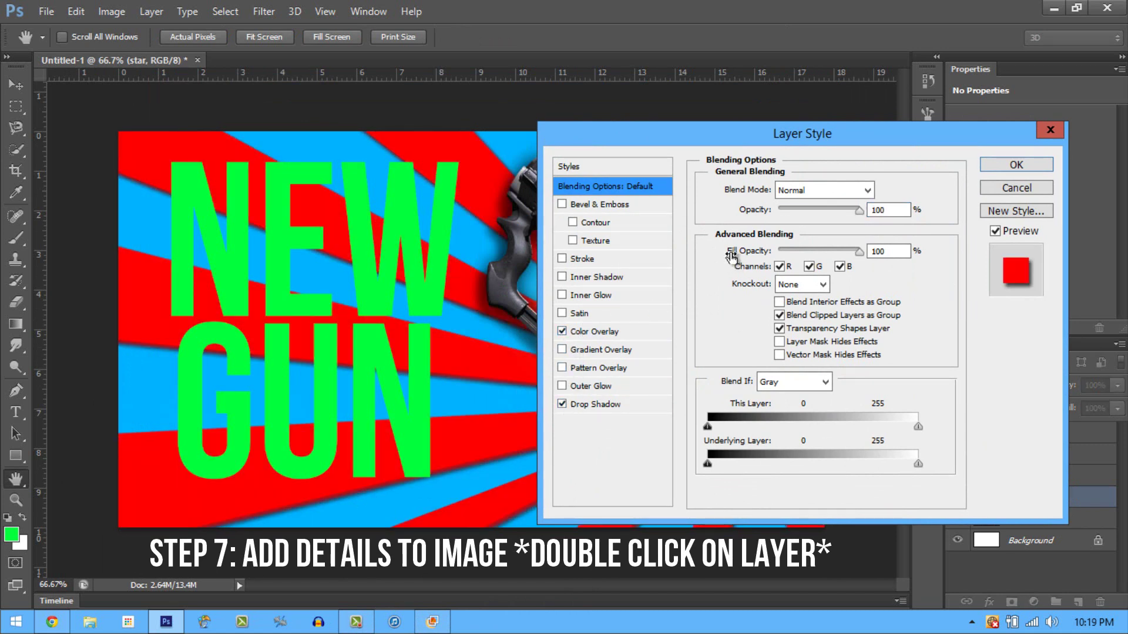
Step: Using the reference thumbnail as a guide, set the star burst's Color Overlay to dark blue 00547f
click(429, 624)
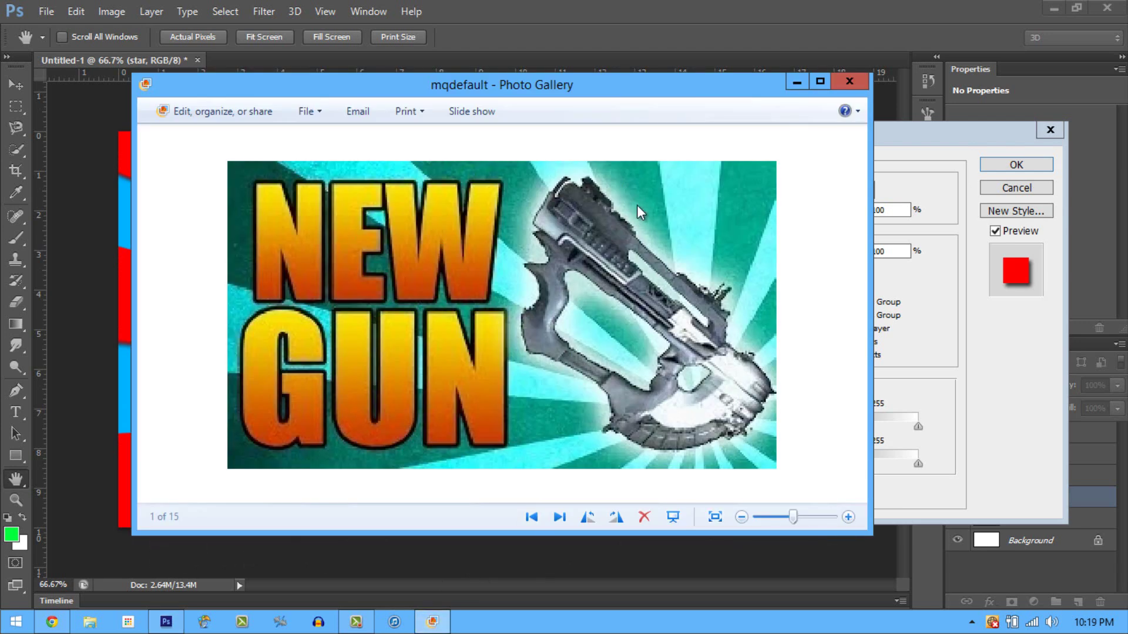
click(797, 81)
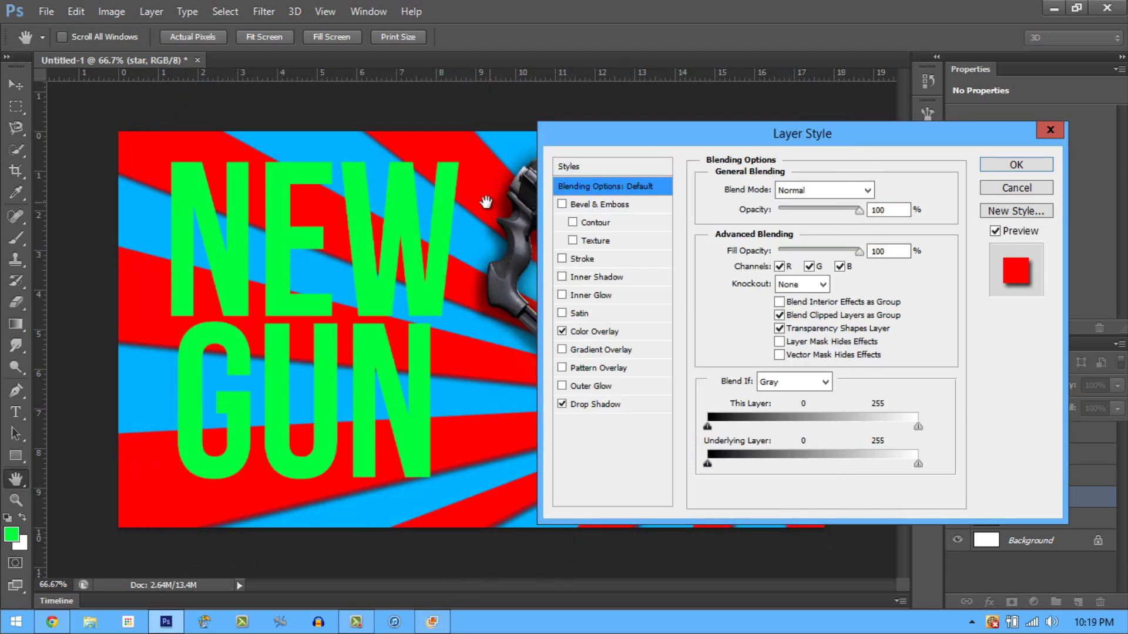
click(653, 333)
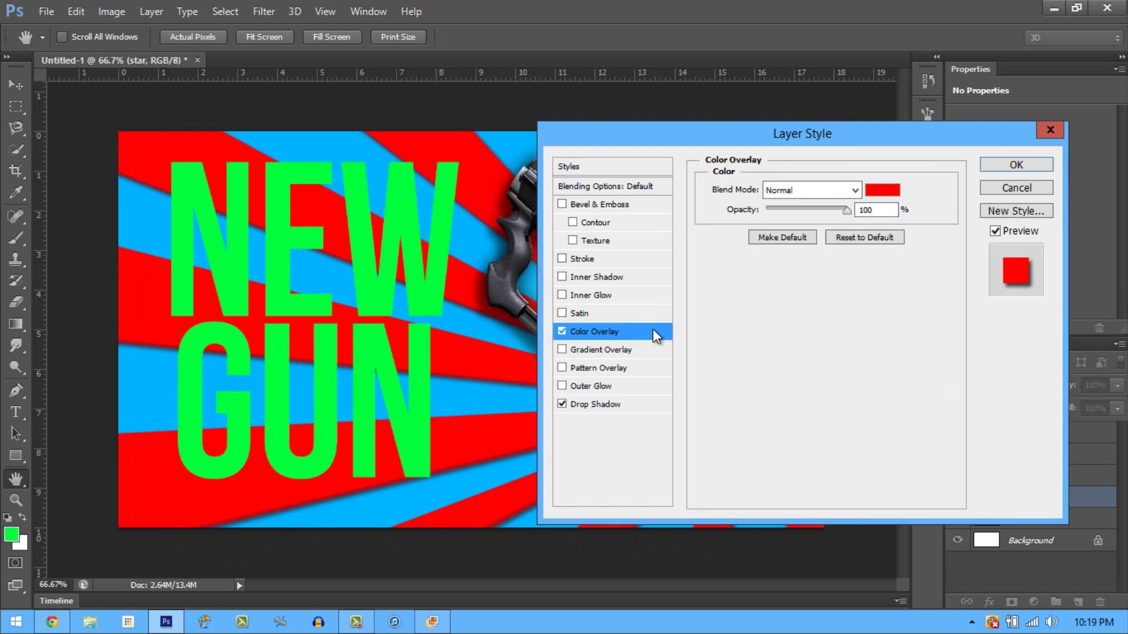
click(879, 193)
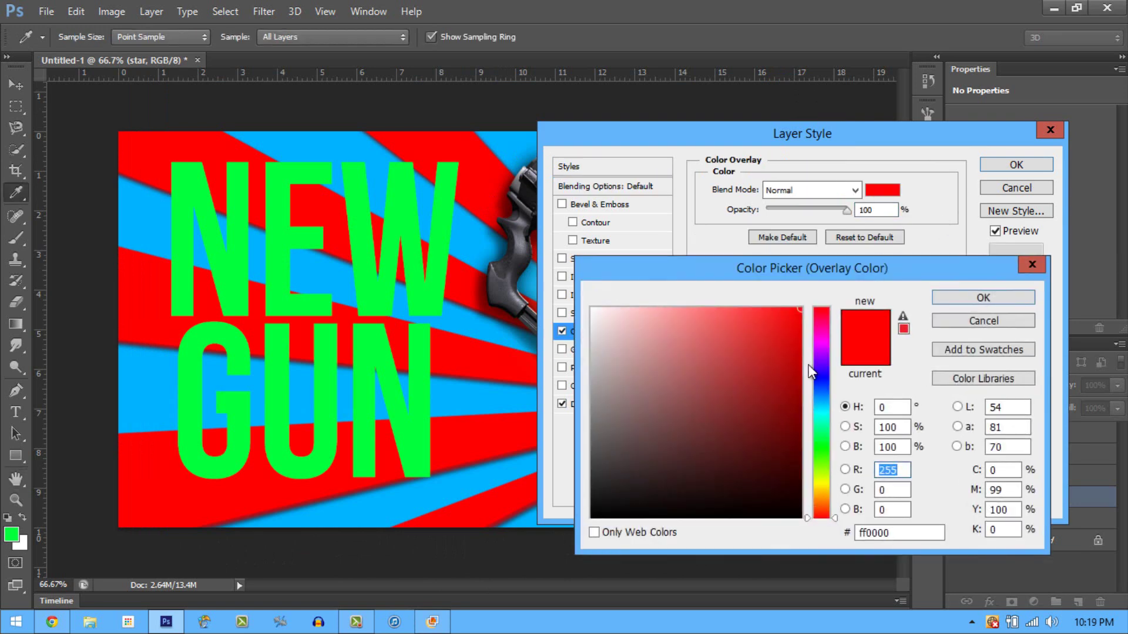
drag(819, 401, 819, 383)
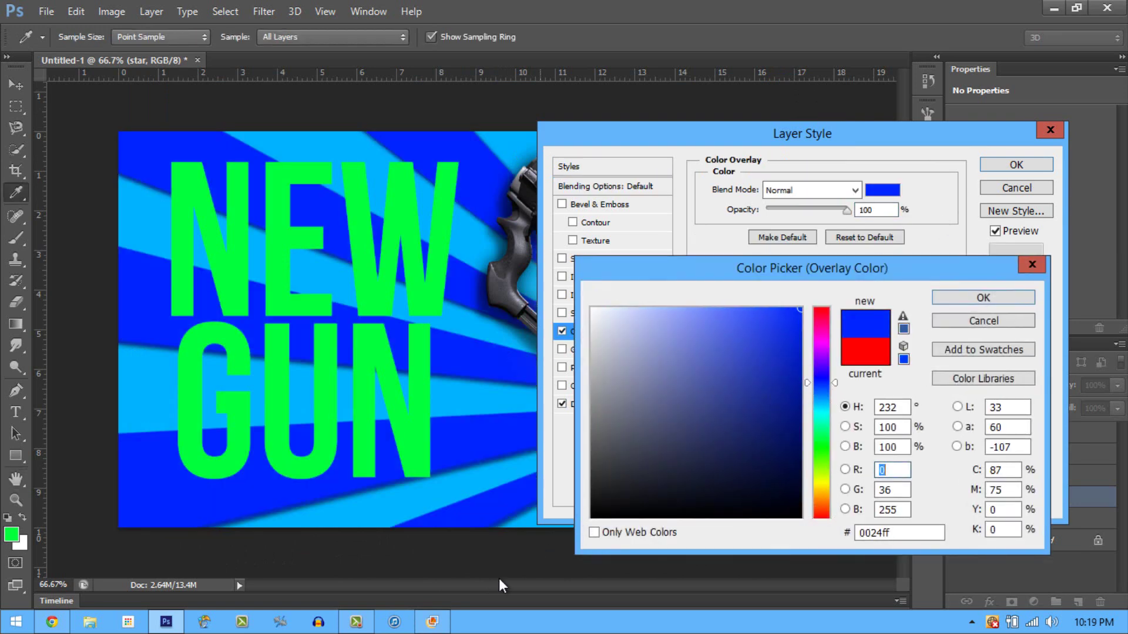
click(432, 622)
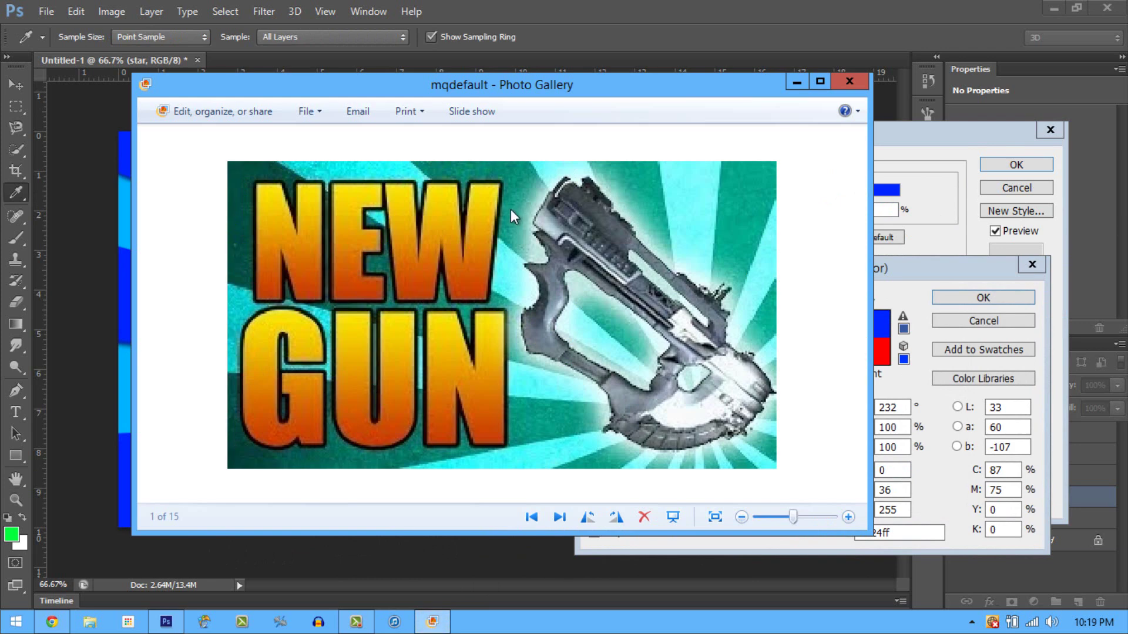
click(796, 83)
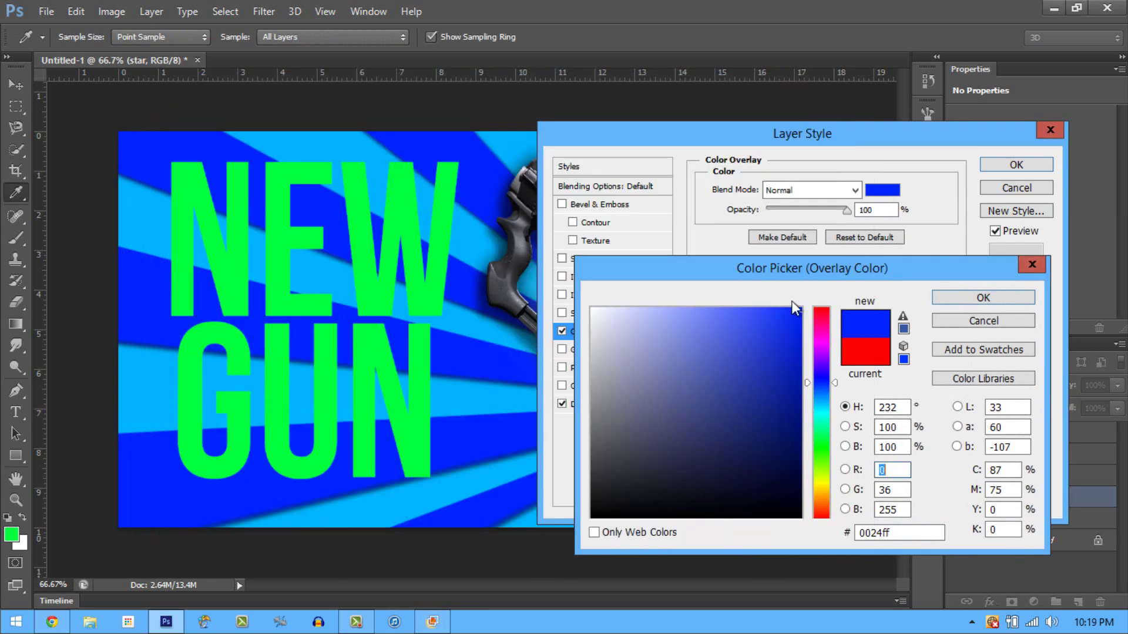
drag(830, 368, 823, 400)
click(795, 338)
drag(794, 354, 800, 414)
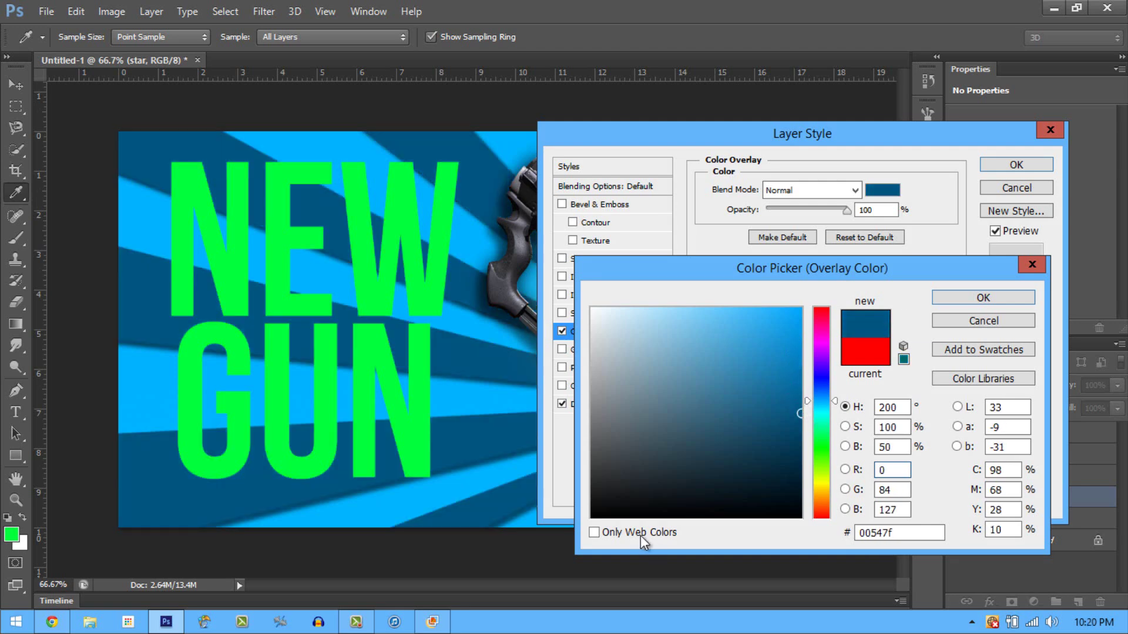
click(984, 298)
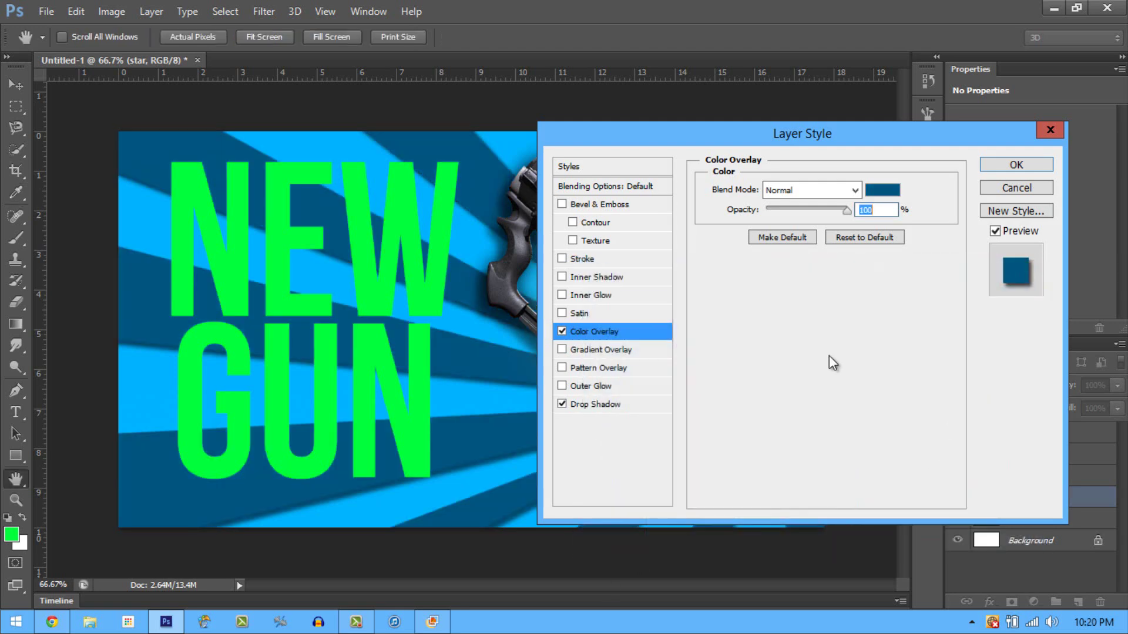
Step: Compare the burst with the reference thumbnail and enable Bevel & Emboss with Texture in the star layer's style
click(433, 623)
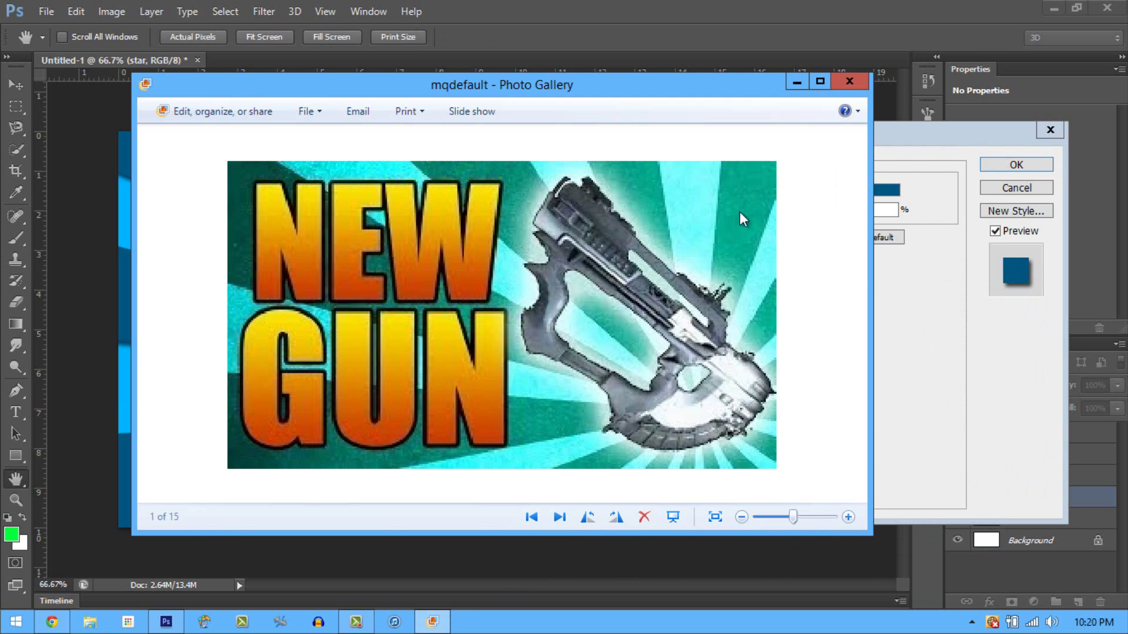
click(797, 82)
click(562, 204)
click(573, 240)
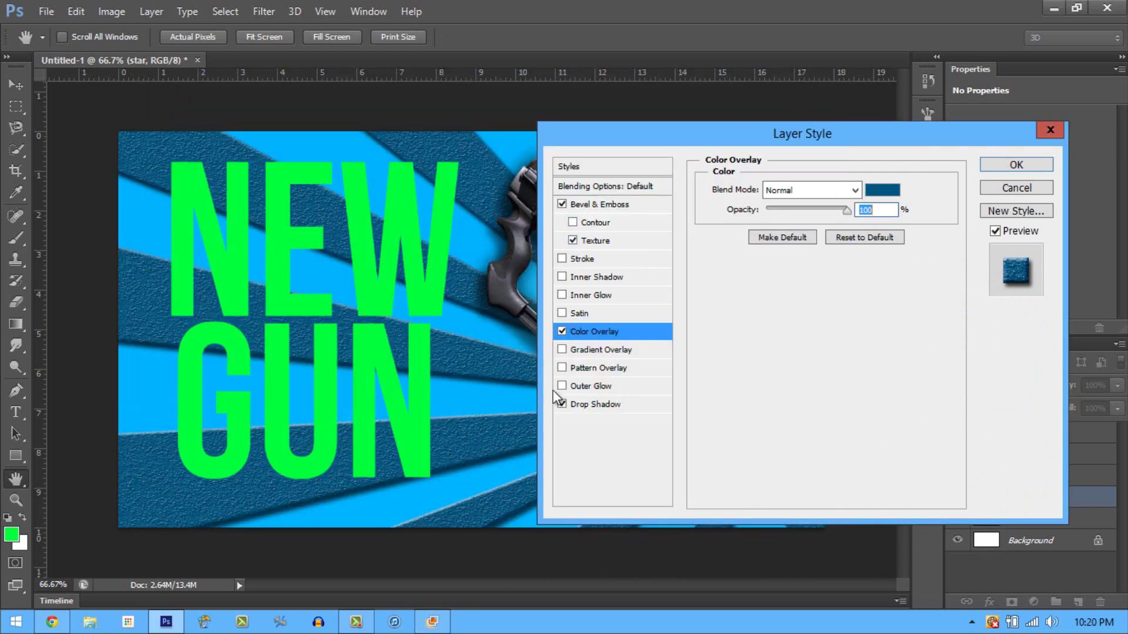
click(438, 624)
click(439, 626)
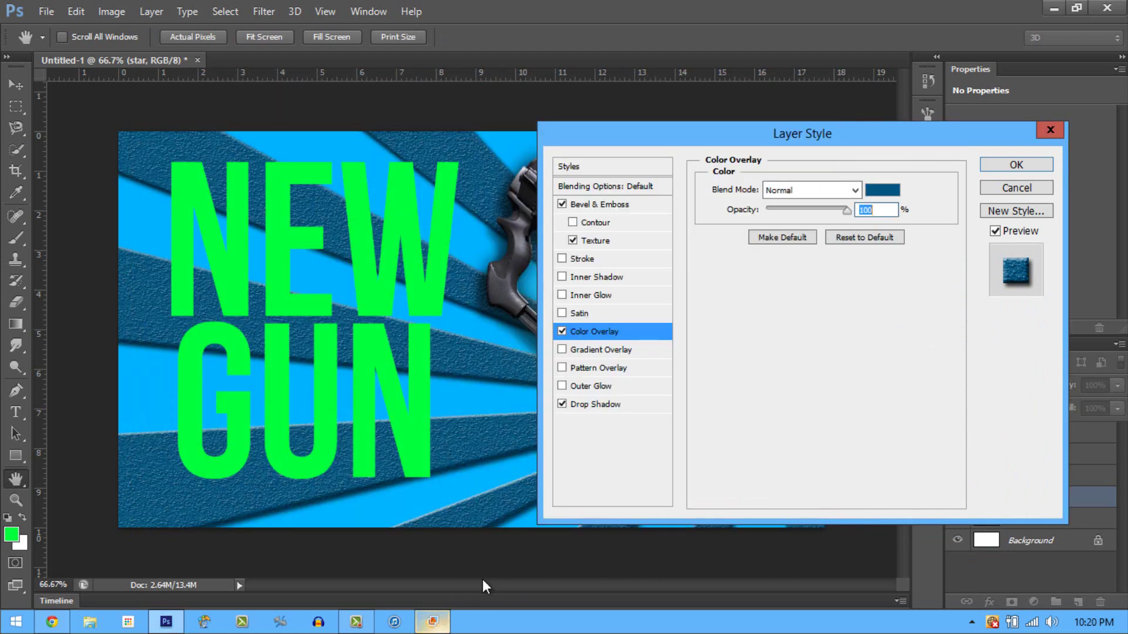
click(562, 349)
click(625, 350)
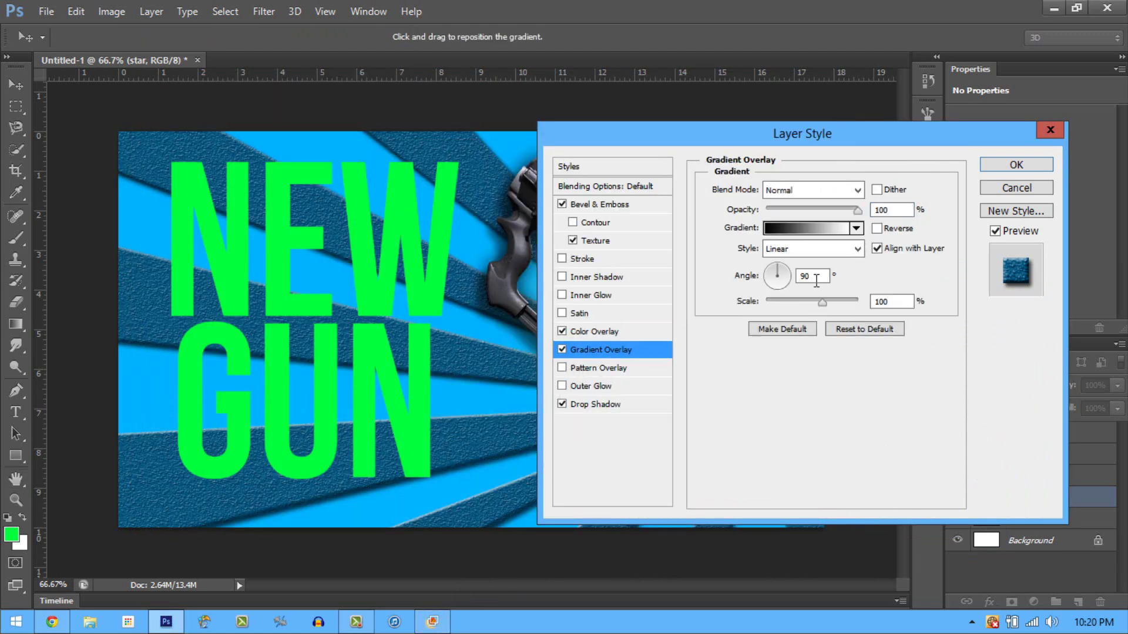
click(562, 349)
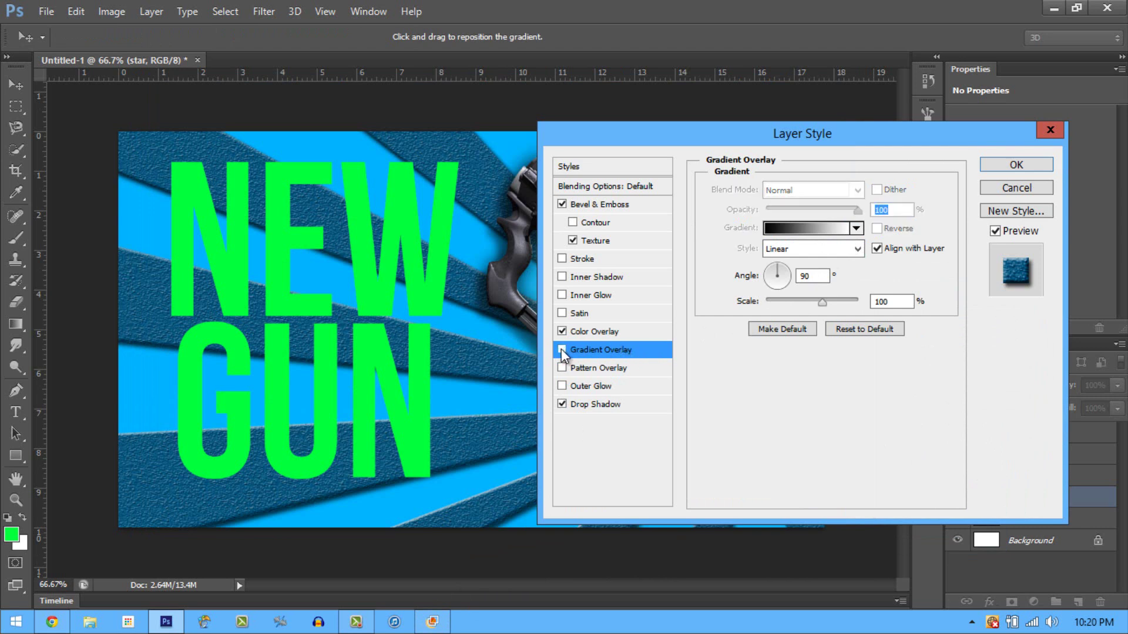
click(562, 386)
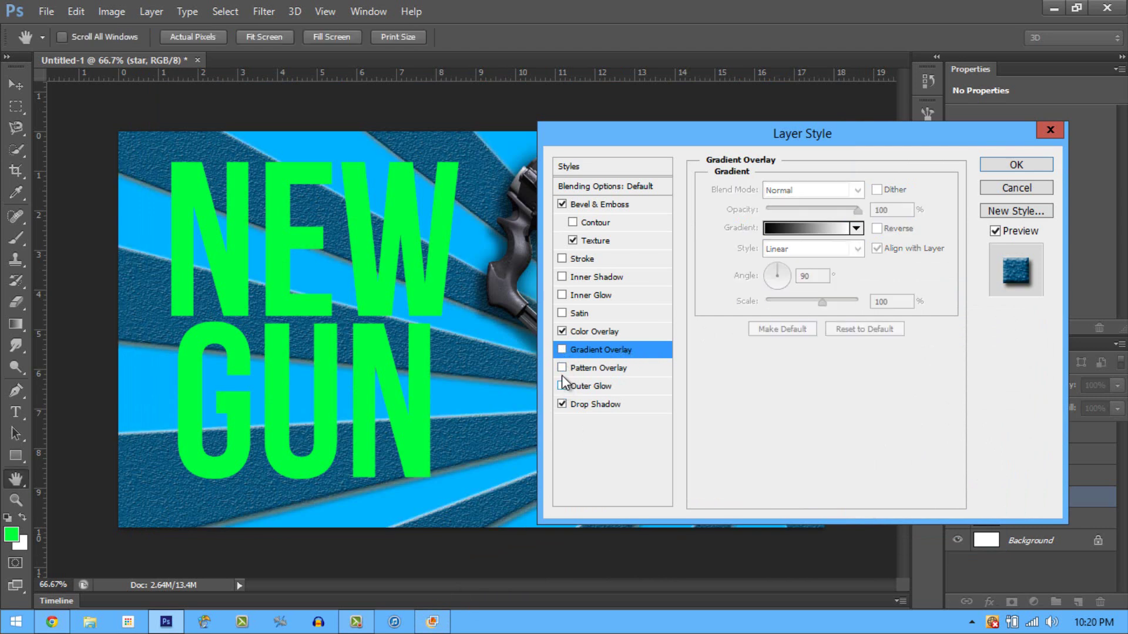
click(562, 386)
click(562, 368)
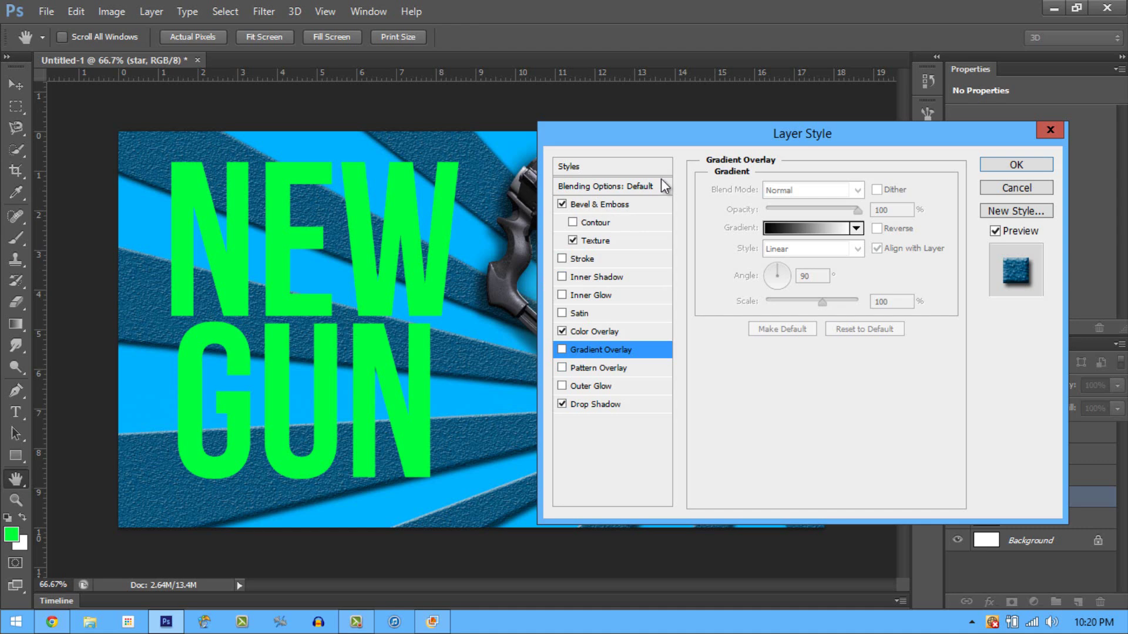
Step: Apply the layer style to the star burst and review its blending options once more
click(1003, 167)
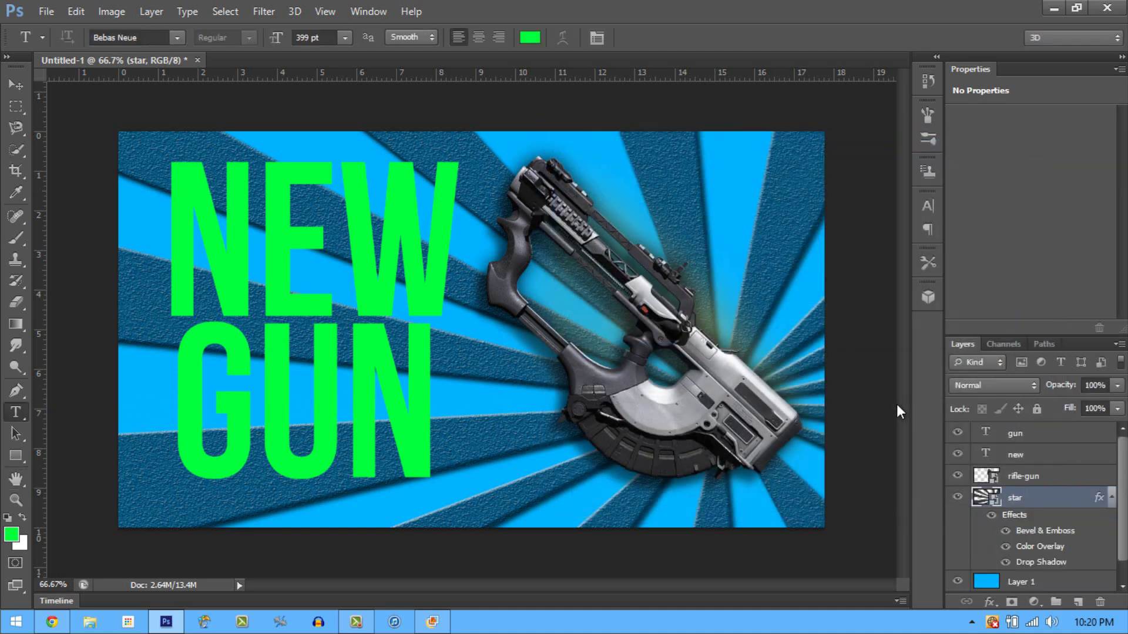
double_click(1056, 504)
click(996, 166)
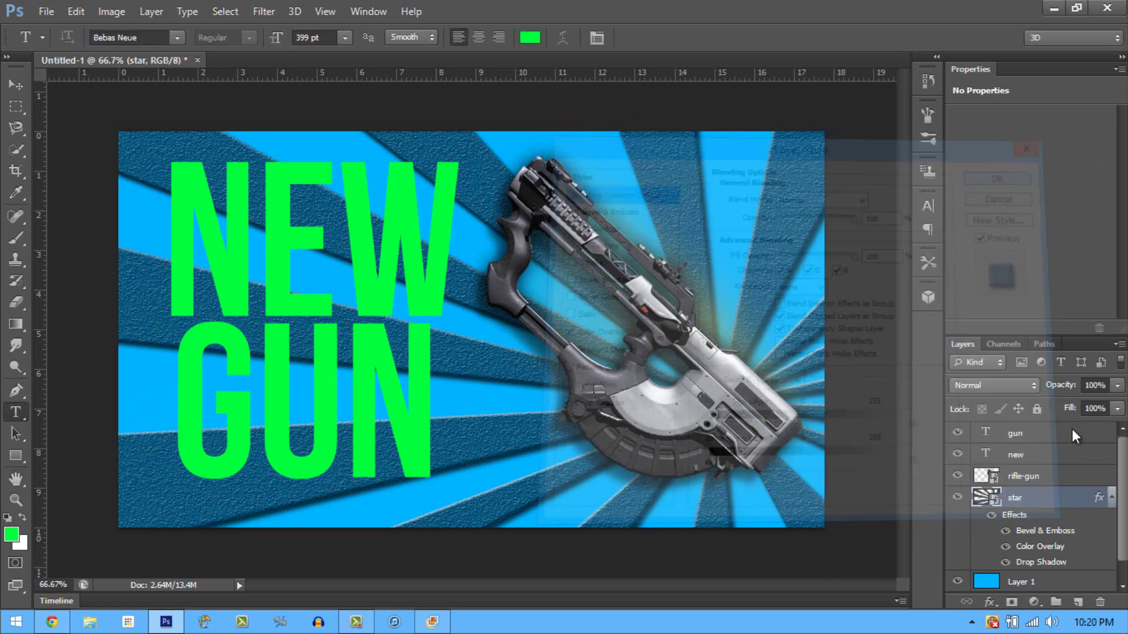
Step: Following the reference thumbnail, enable Drop Shadow and Outer Glow in the rifle-gun layer's style
double_click(1086, 476)
click(561, 404)
drag(745, 130, 1014, 84)
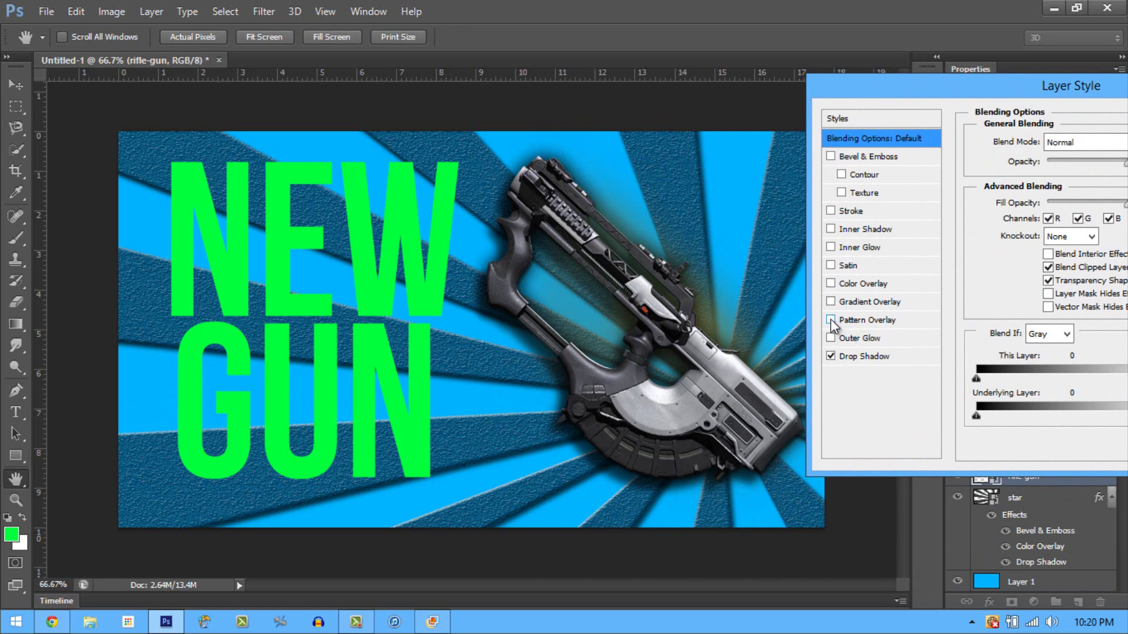
click(434, 624)
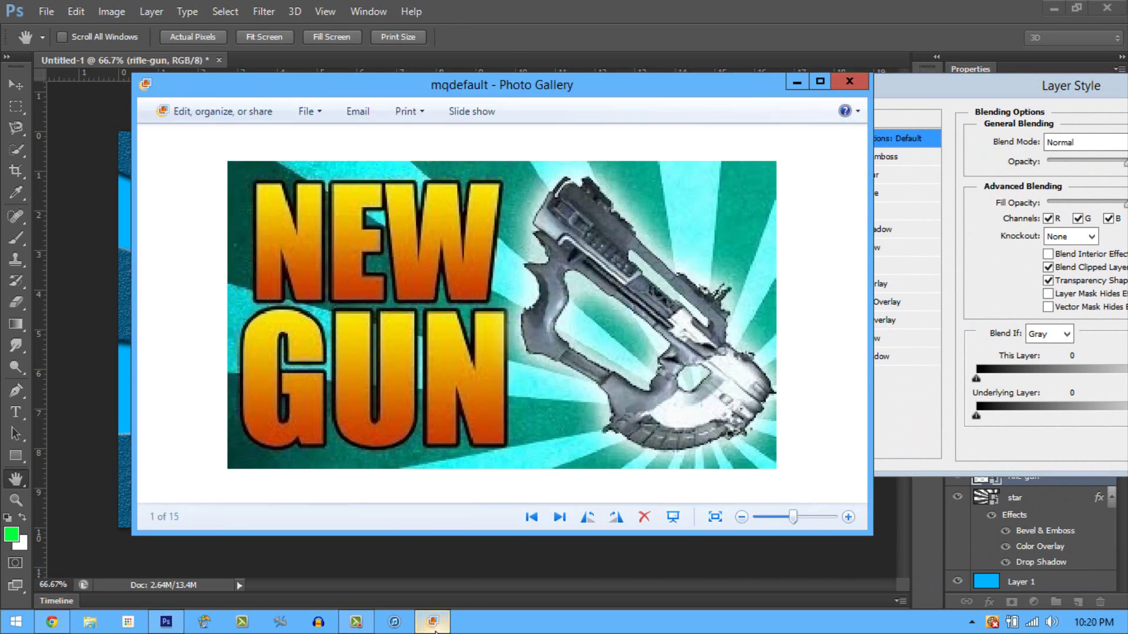
click(433, 624)
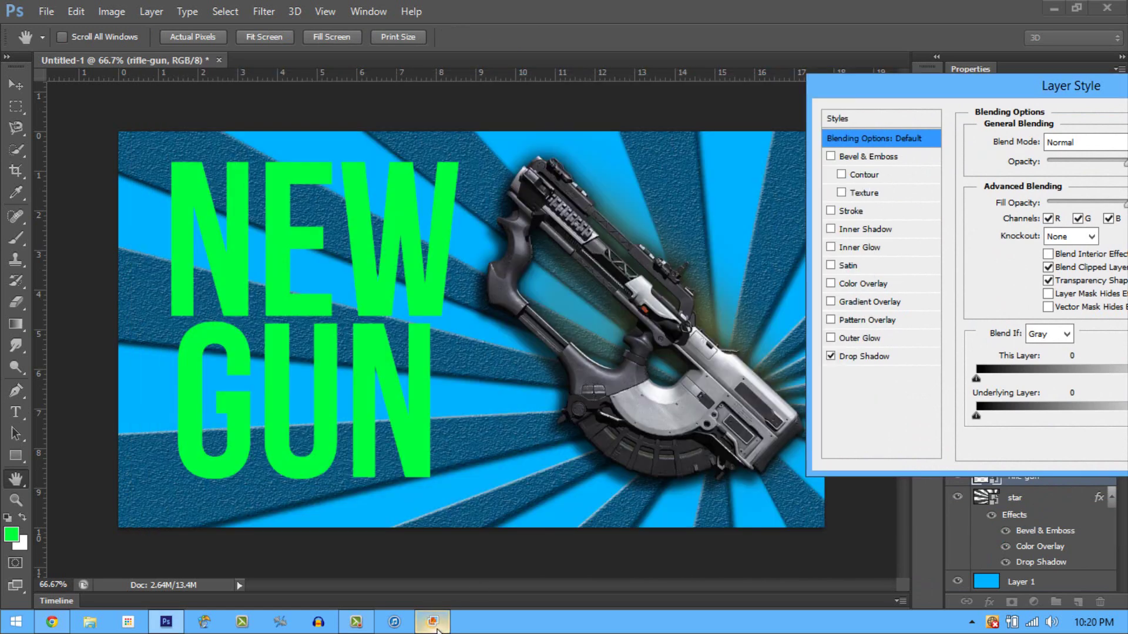
click(831, 339)
click(433, 623)
click(432, 623)
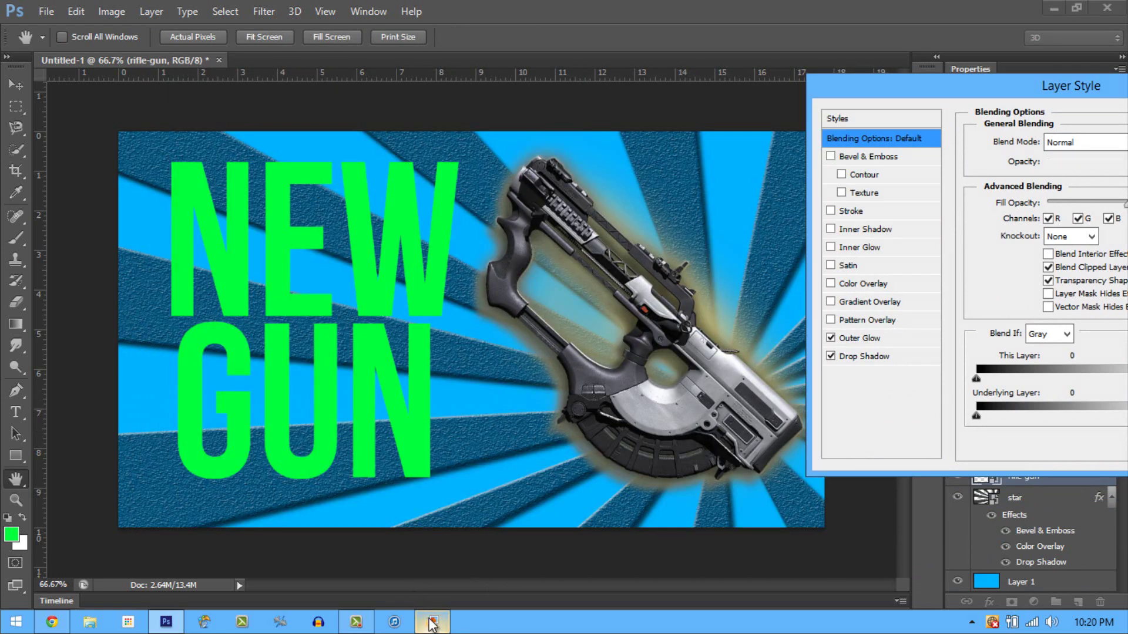
Step: Add Inner Glow to the gun, compare it with the reference thumbnail, and apply the layer style
click(831, 247)
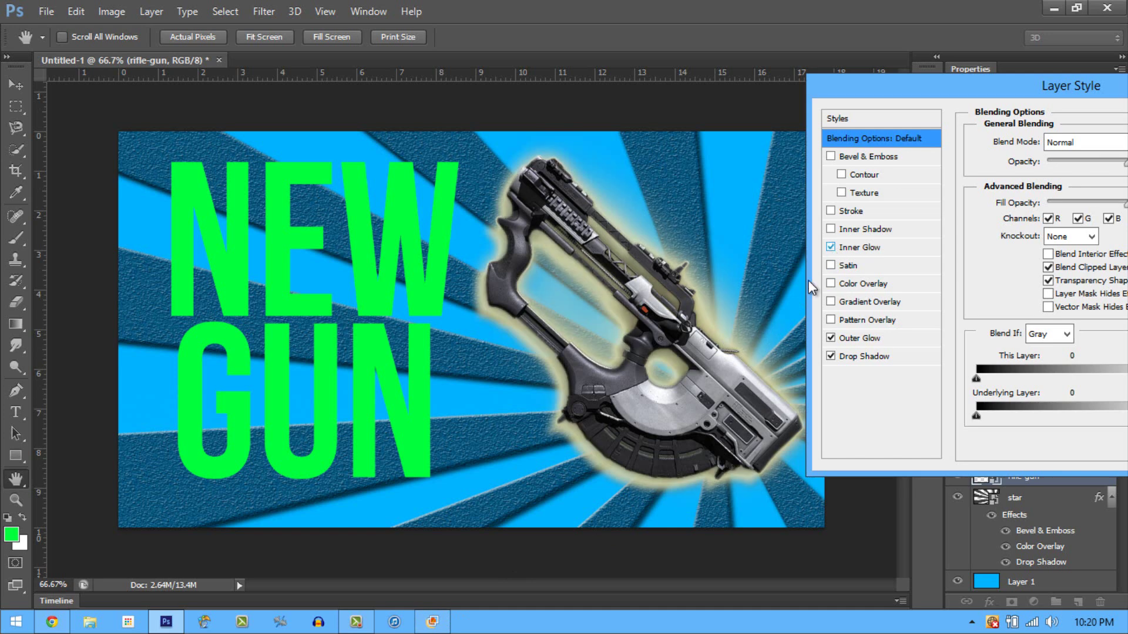
click(441, 617)
click(432, 622)
drag(894, 90, 634, 114)
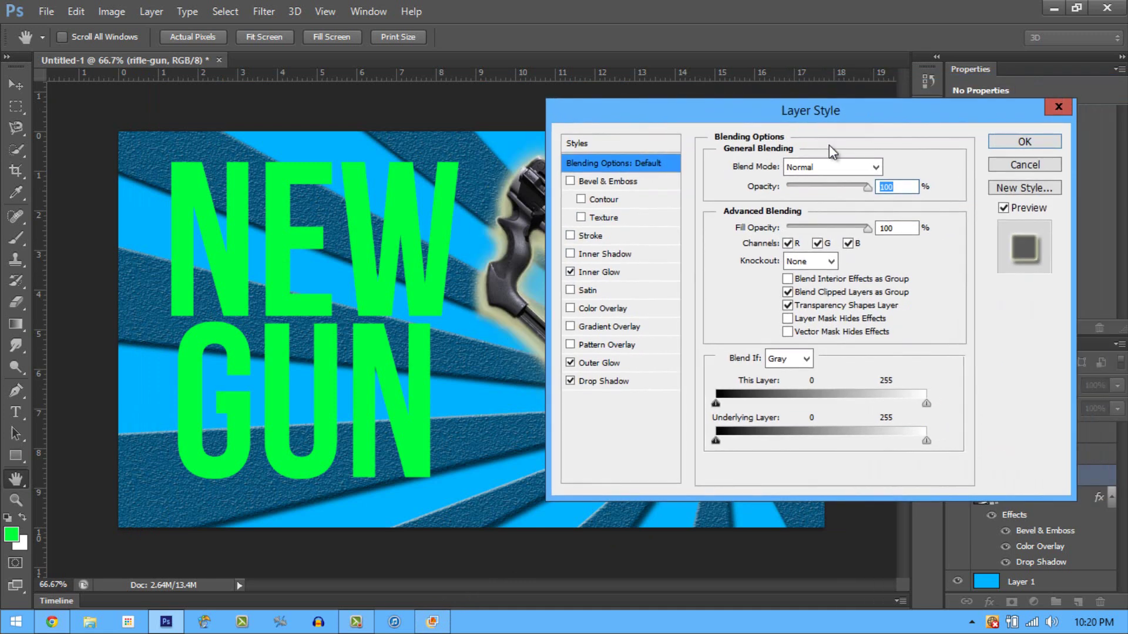
click(999, 146)
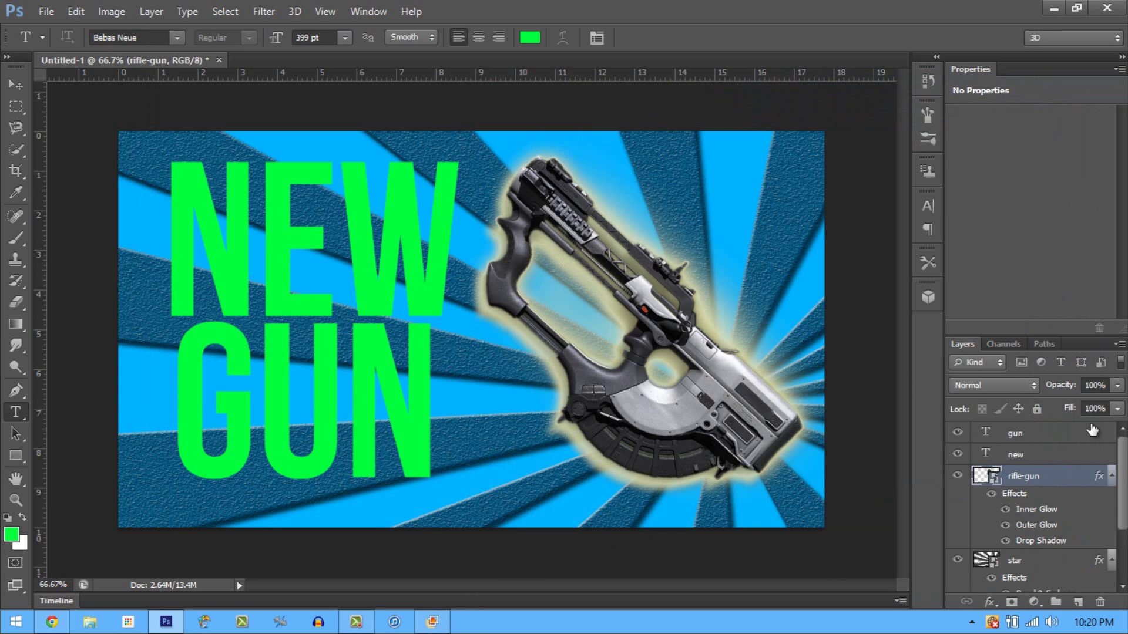
Step: Shift the gun slightly to the right and the NEW text slightly down on the canvas
mouse_move(378, 276)
mouse_down()
mouse_move(404, 284)
mouse_move(368, 269)
mouse_up()
click(1012, 455)
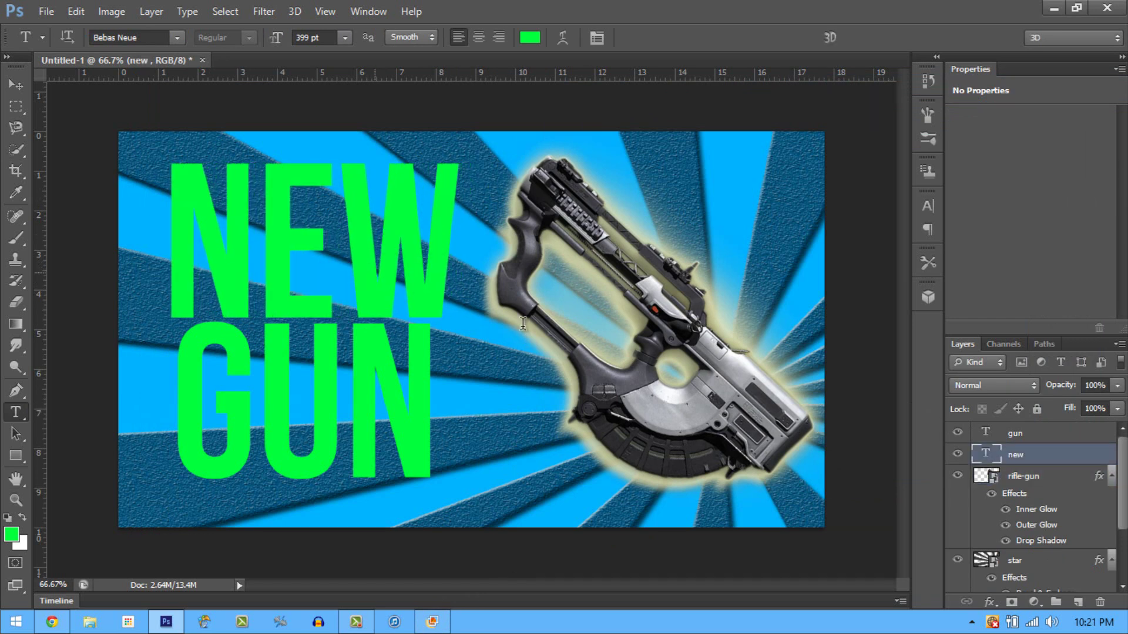
Step: Compare the lettering with the reference thumbnail and apply a Drop Shadow to the NEW text layer
double_click(1069, 457)
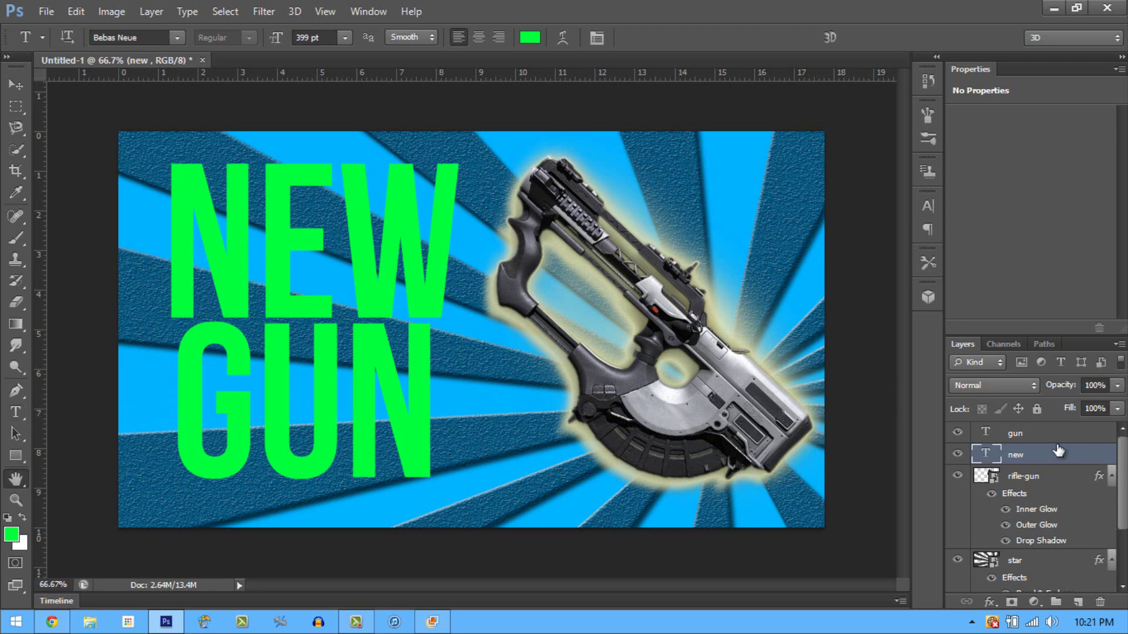
drag(770, 106, 918, 101)
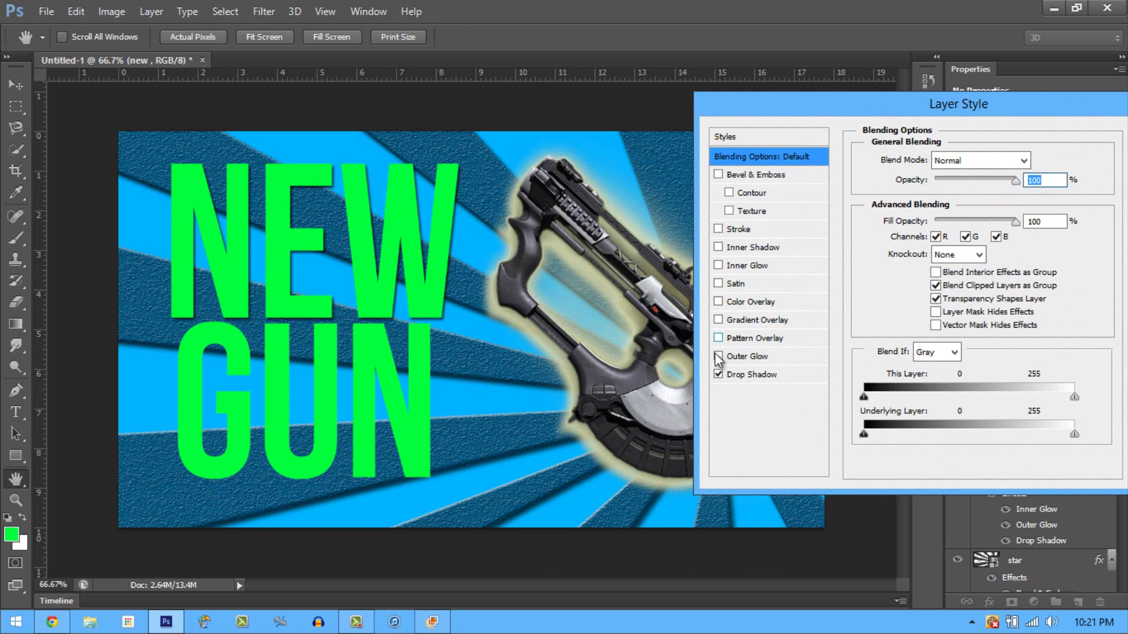
click(433, 624)
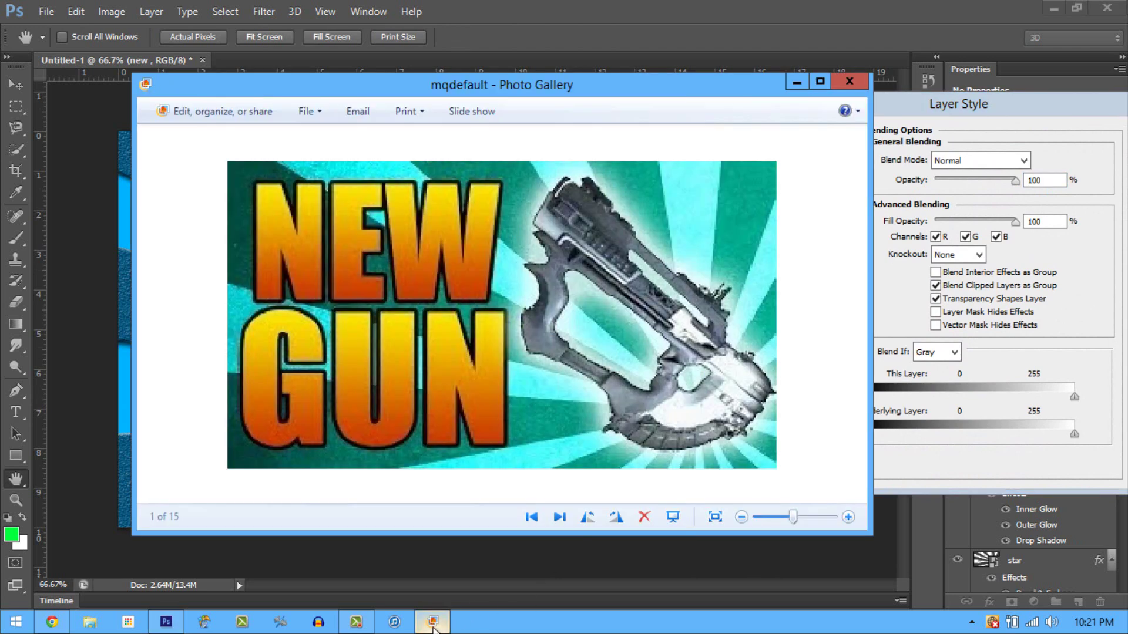
click(432, 624)
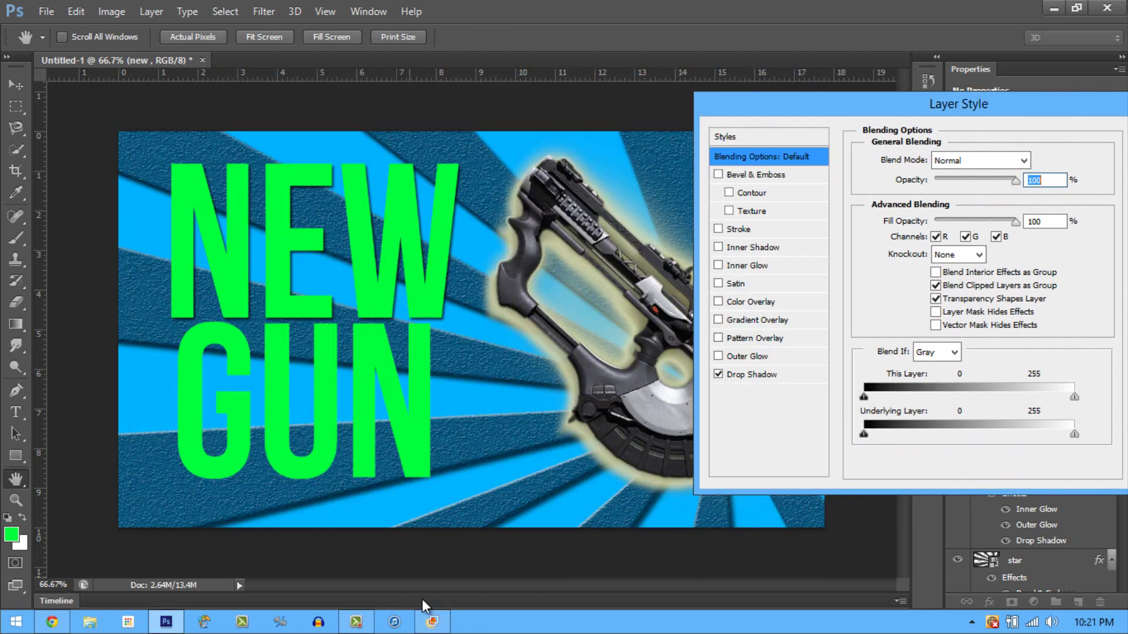
click(433, 624)
click(433, 624)
drag(855, 108, 679, 110)
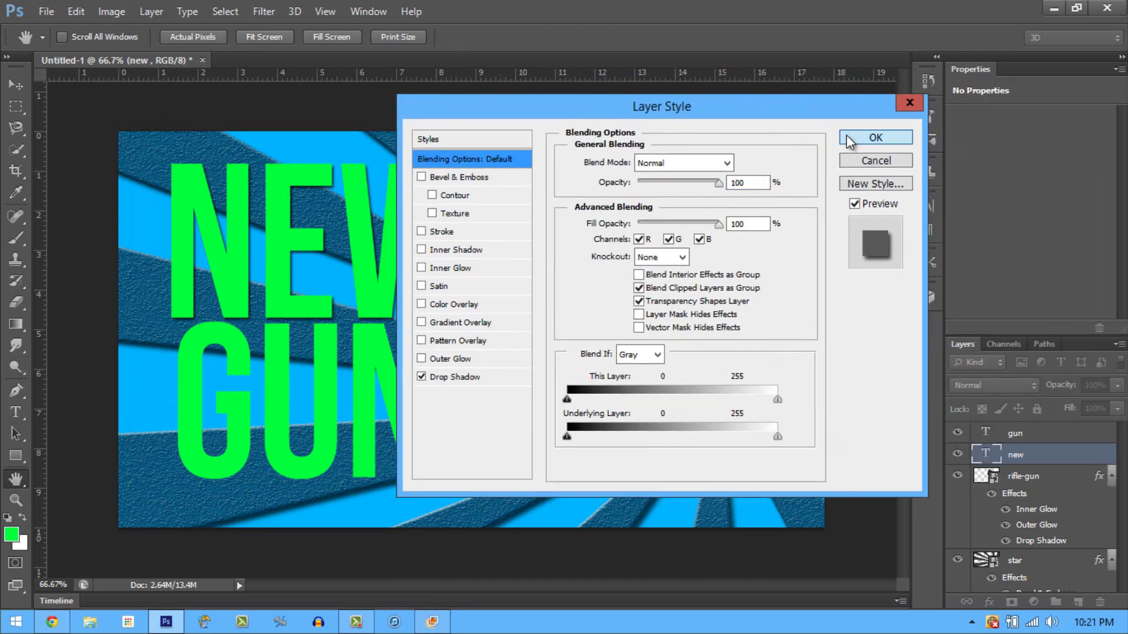
click(856, 140)
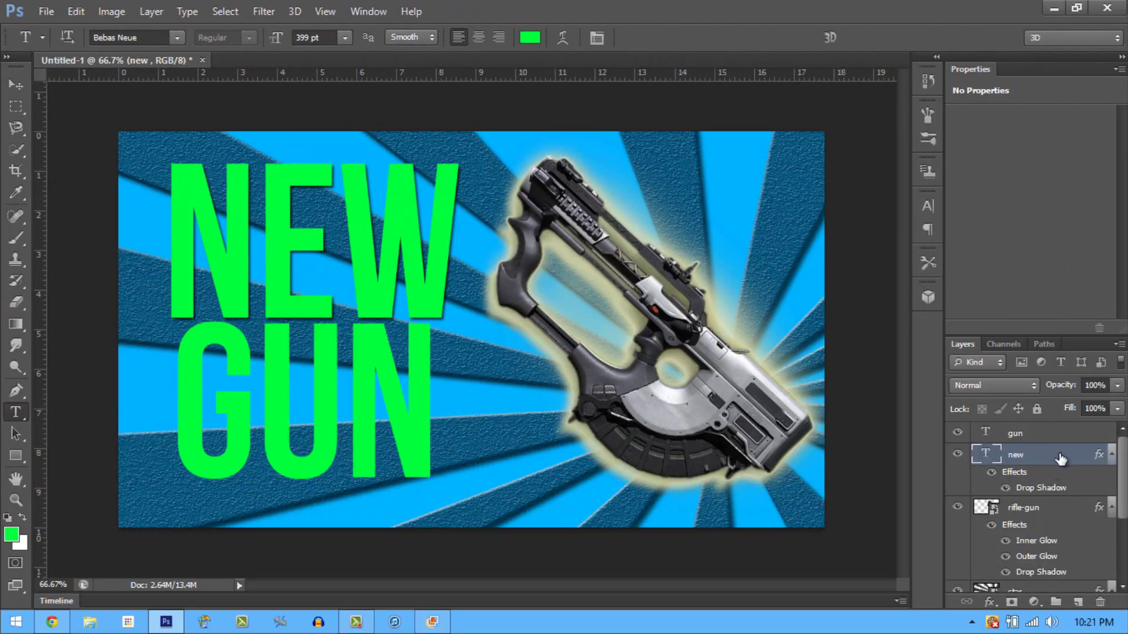
Step: Add a Gradient Overlay to the NEW text layer using the Orange, Yellow, Orange preset
double_click(1061, 458)
drag(735, 107, 951, 117)
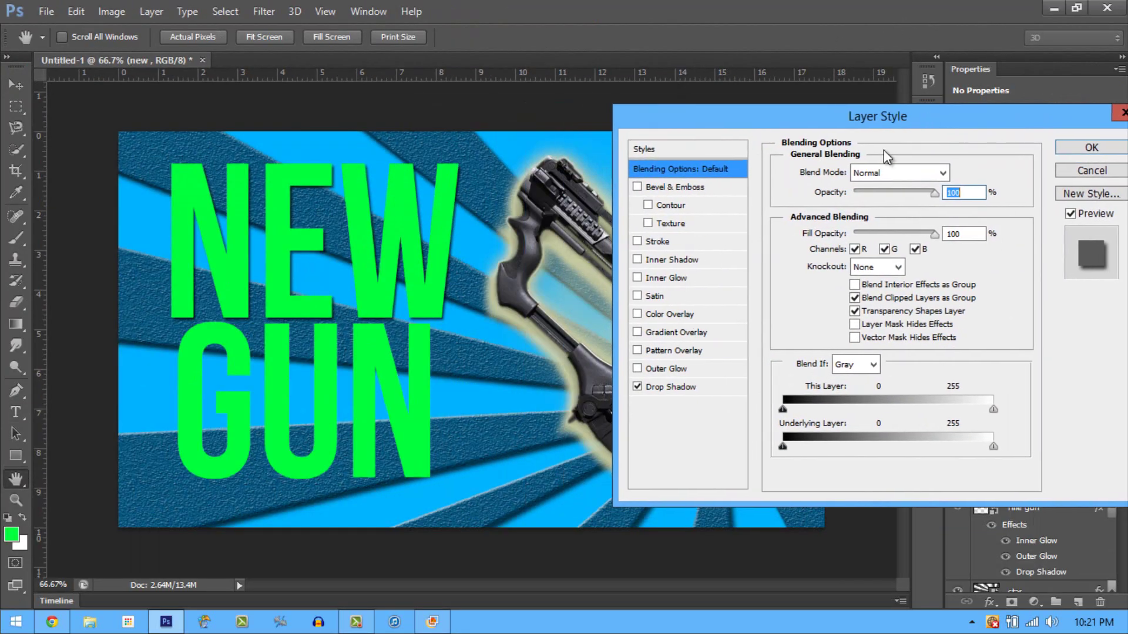
click(638, 332)
click(706, 331)
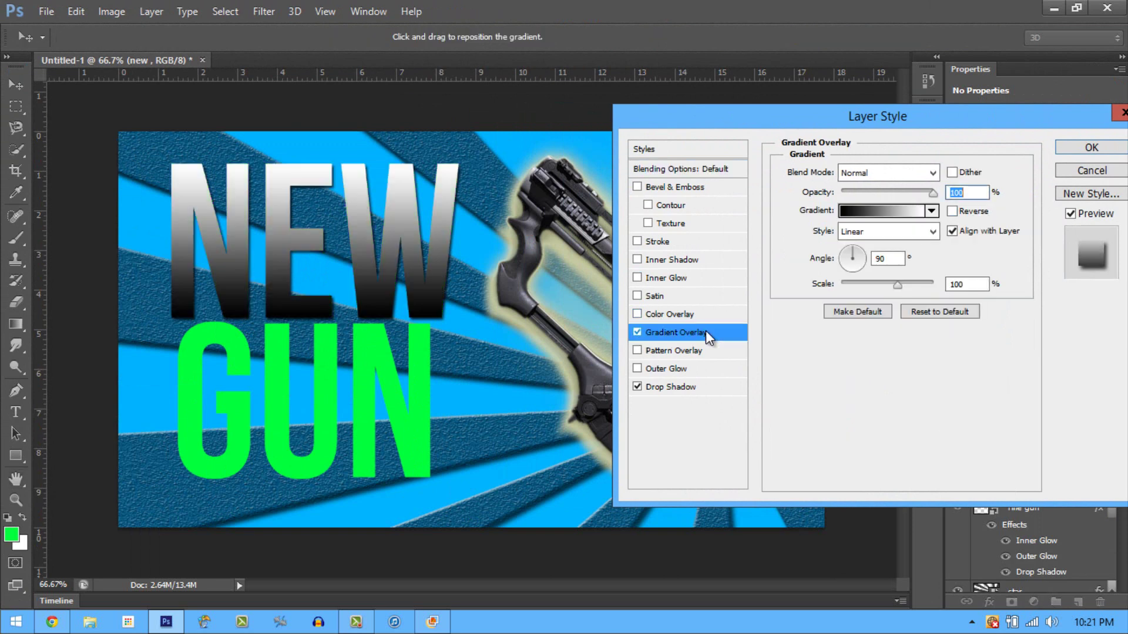
click(932, 211)
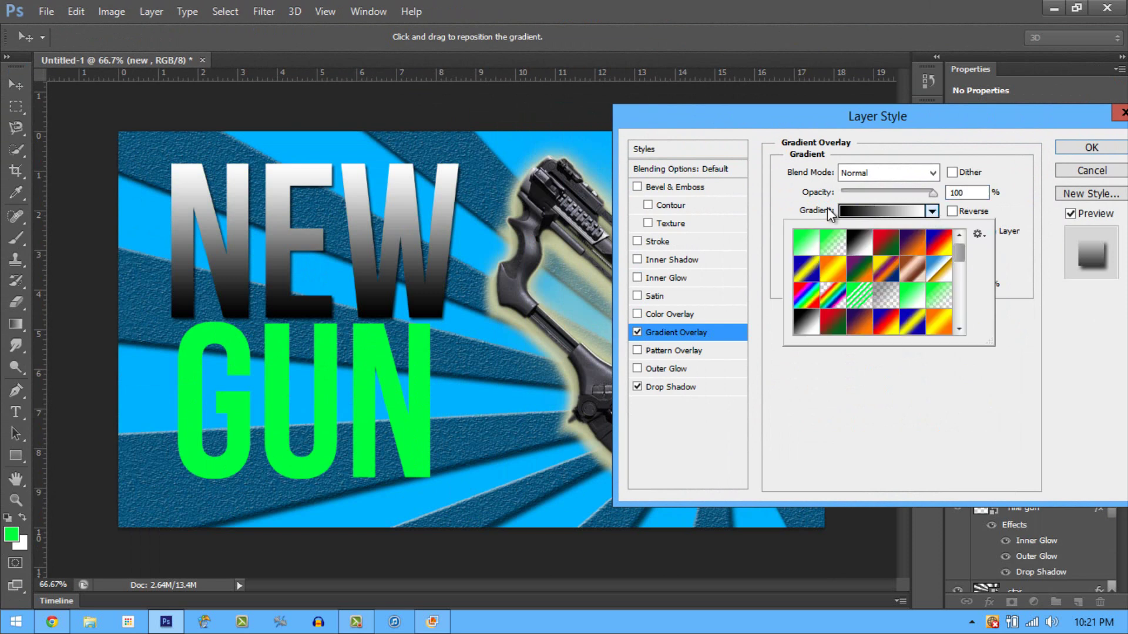
click(940, 325)
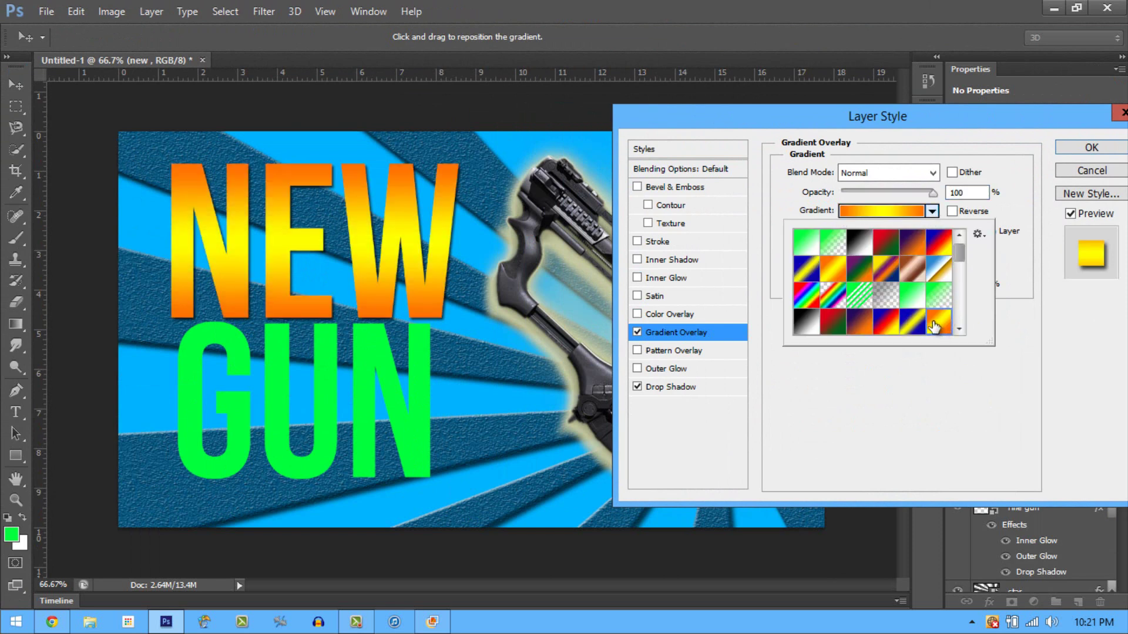
click(1007, 367)
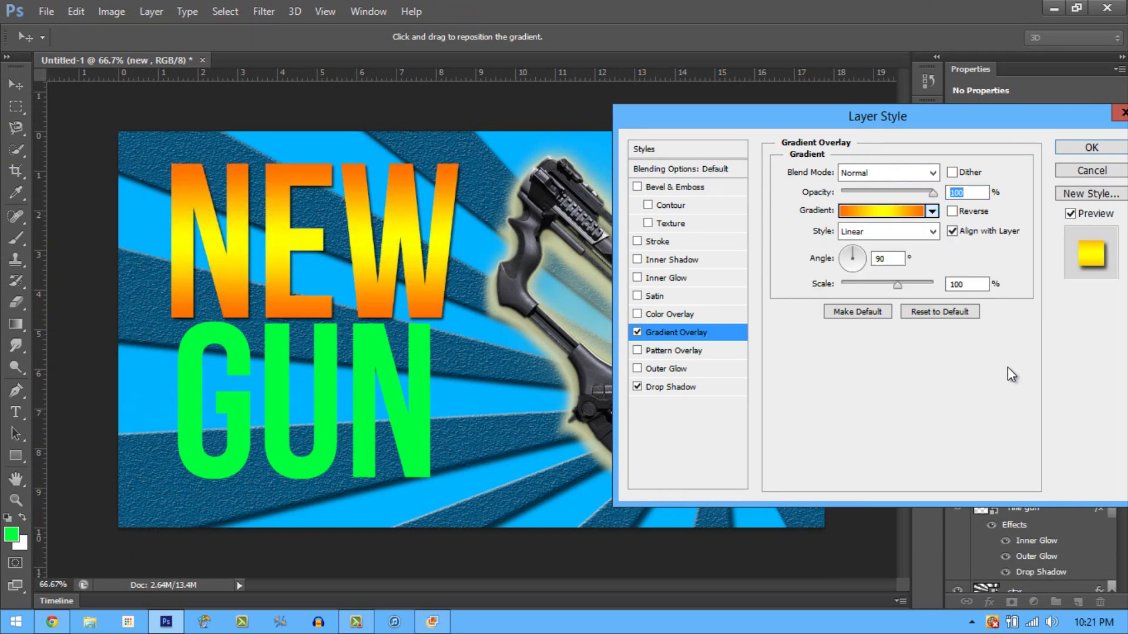
Step: Following the reference thumbnail's lettering, edit the overlay gradient by moving its middle yellow stop closer to the end orange stop
click(432, 624)
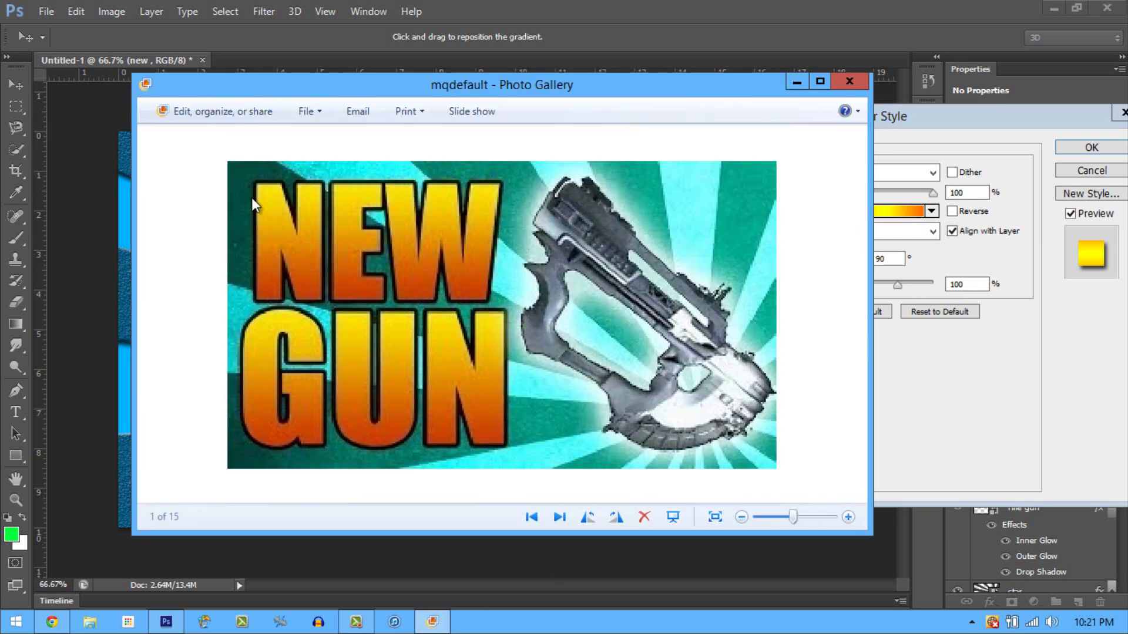
click(799, 80)
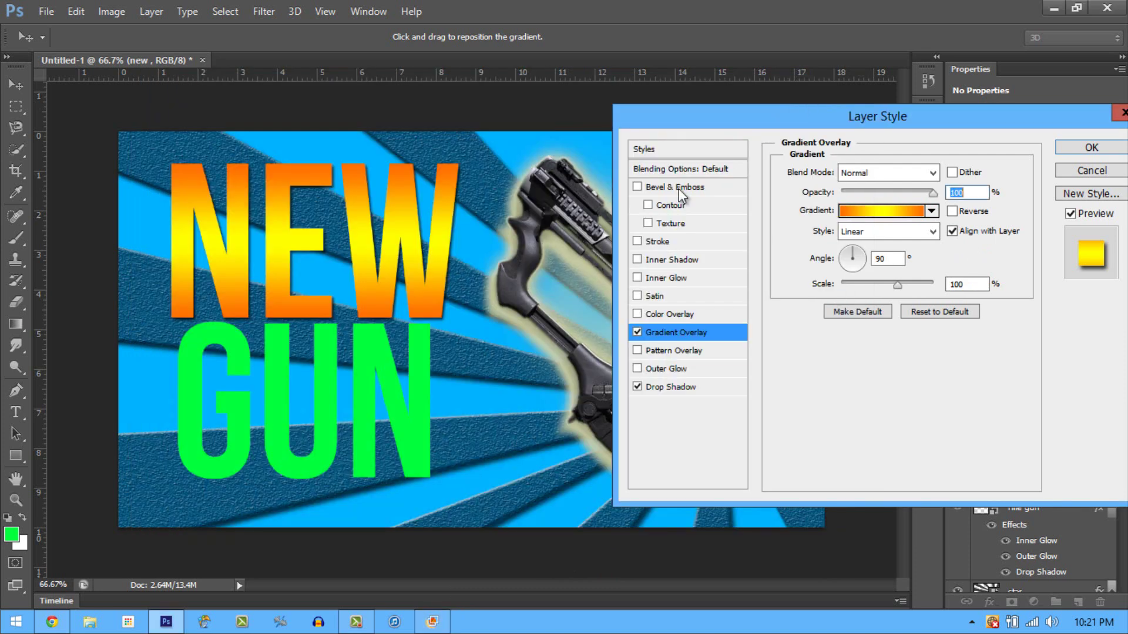
click(901, 211)
click(922, 208)
click(799, 87)
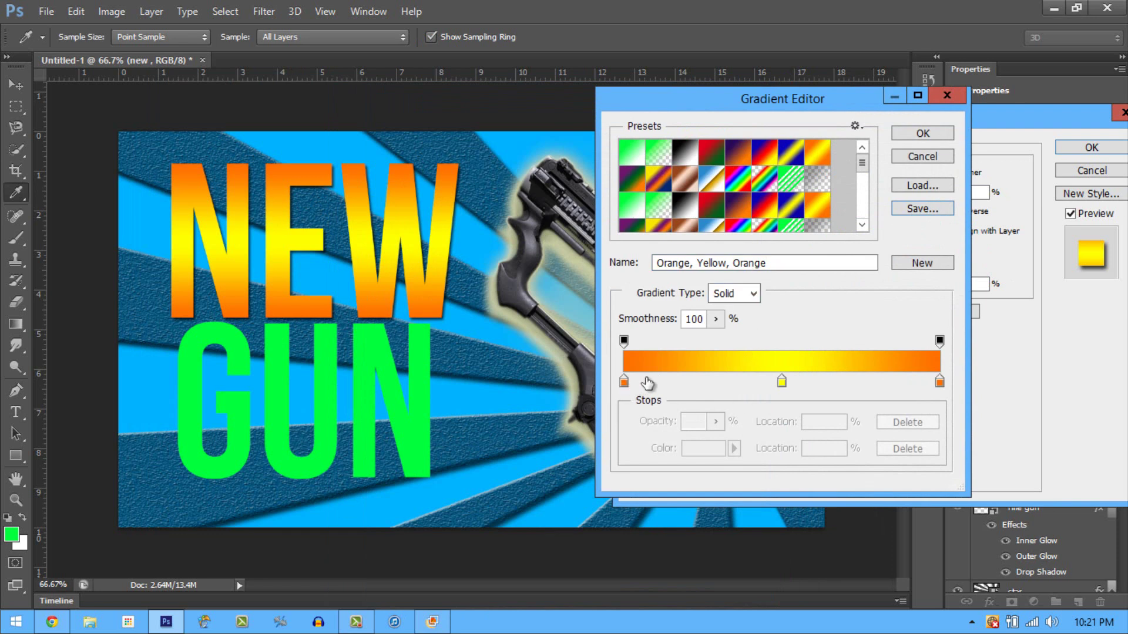
drag(781, 385, 841, 385)
key(alt+Tab)
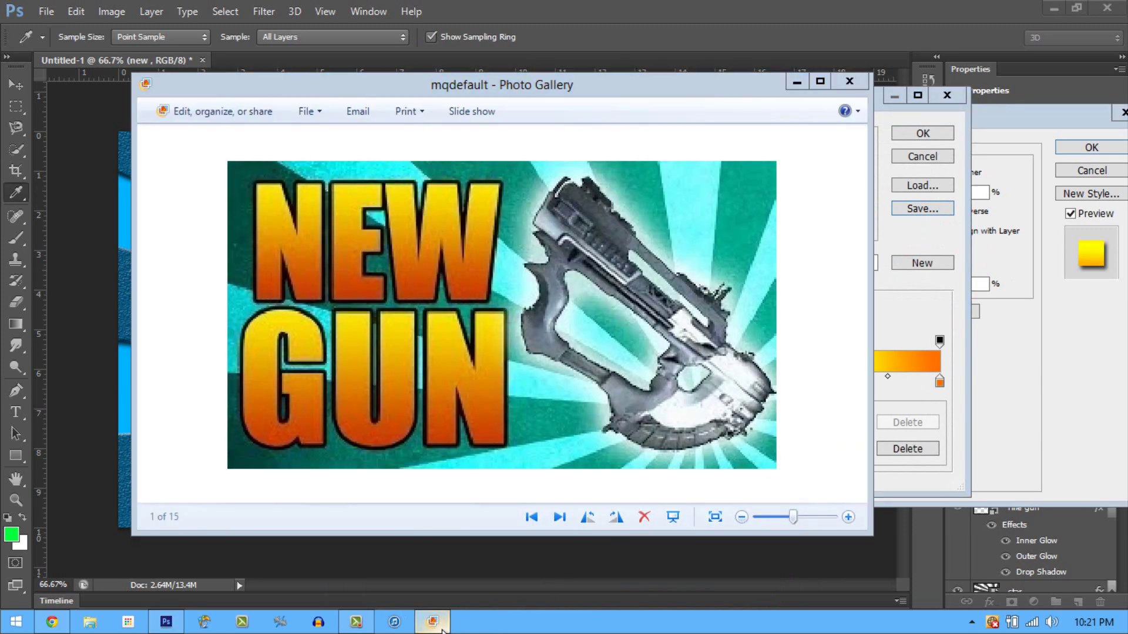